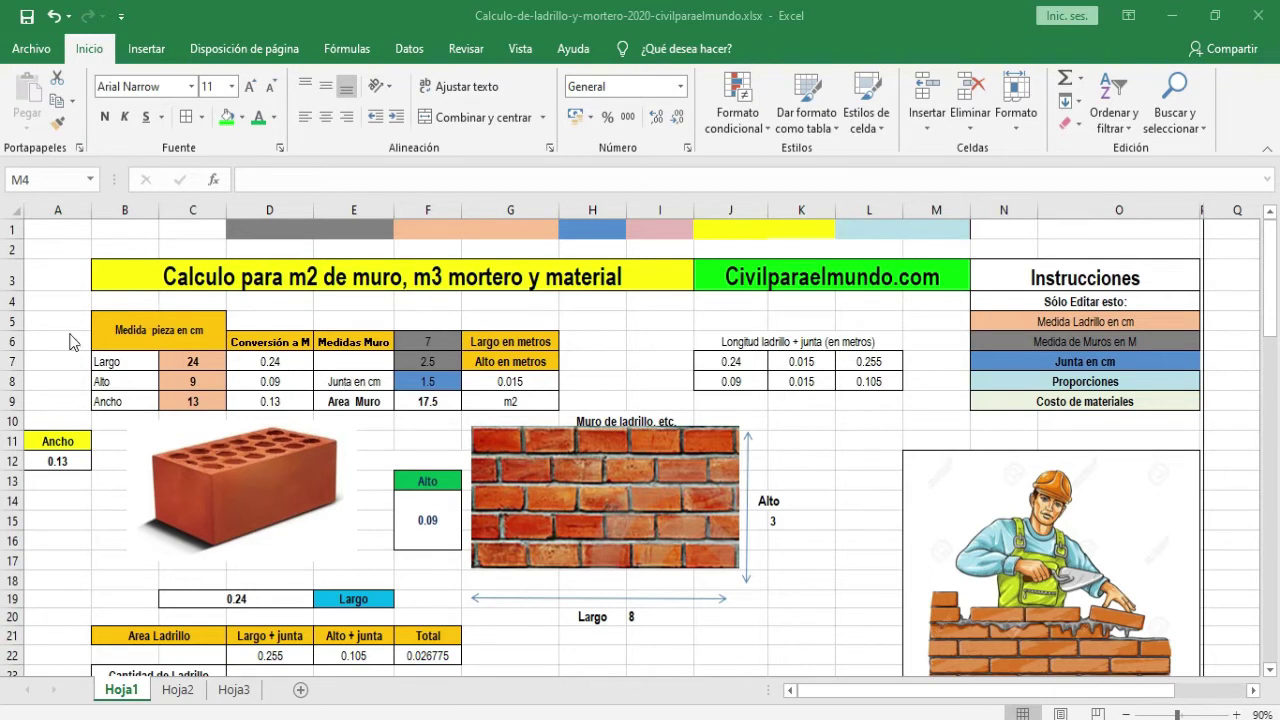
# Step: Review the brick measurement header, brick picture and King Kong brick reference picture
pyautogui.click(200, 330)
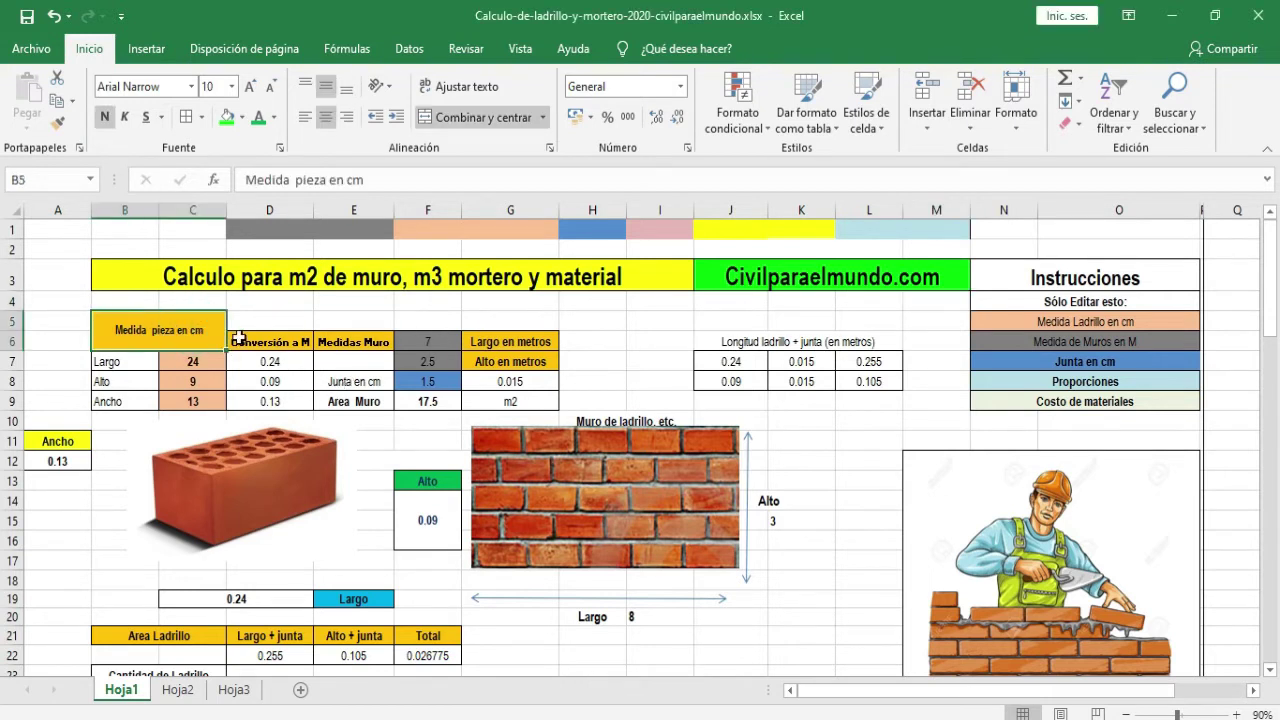
pyautogui.click(140, 381)
pyautogui.click(140, 401)
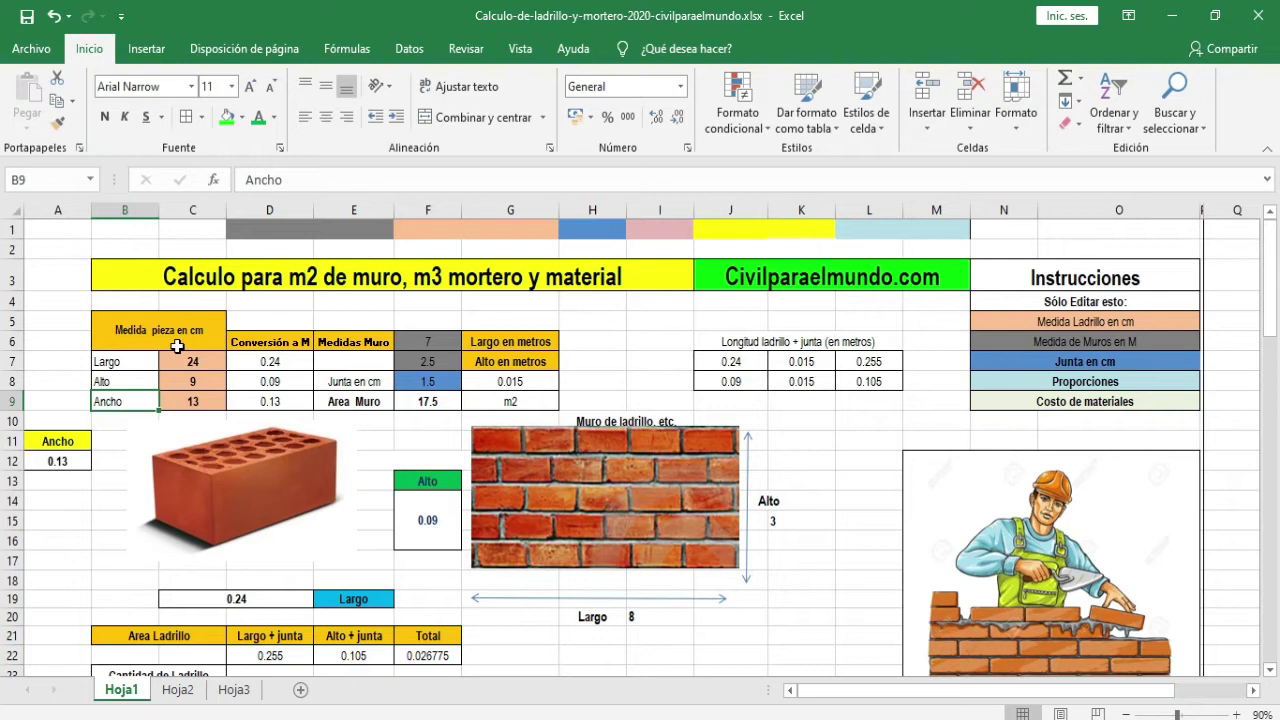
pyautogui.click(230, 456)
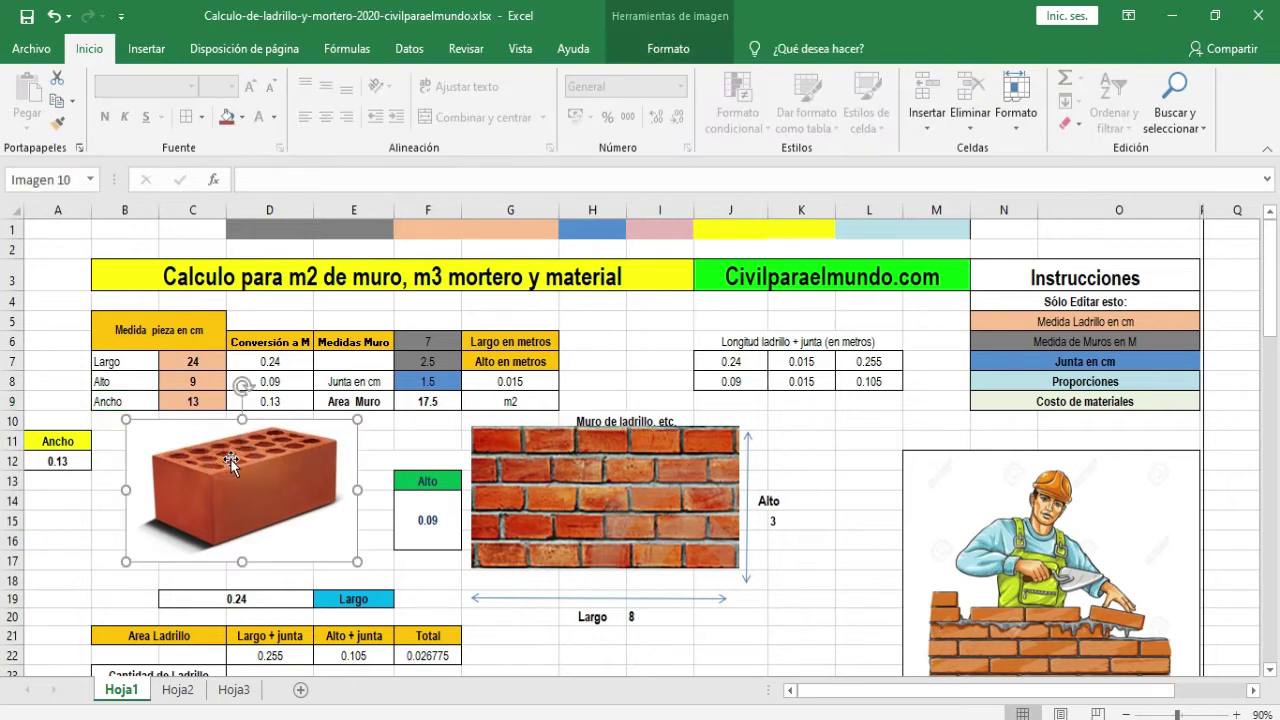
pyautogui.click(372, 436)
pyautogui.click(300, 472)
pyautogui.scroll(-3, 495, 465)
pyautogui.scroll(-1, 781, 411)
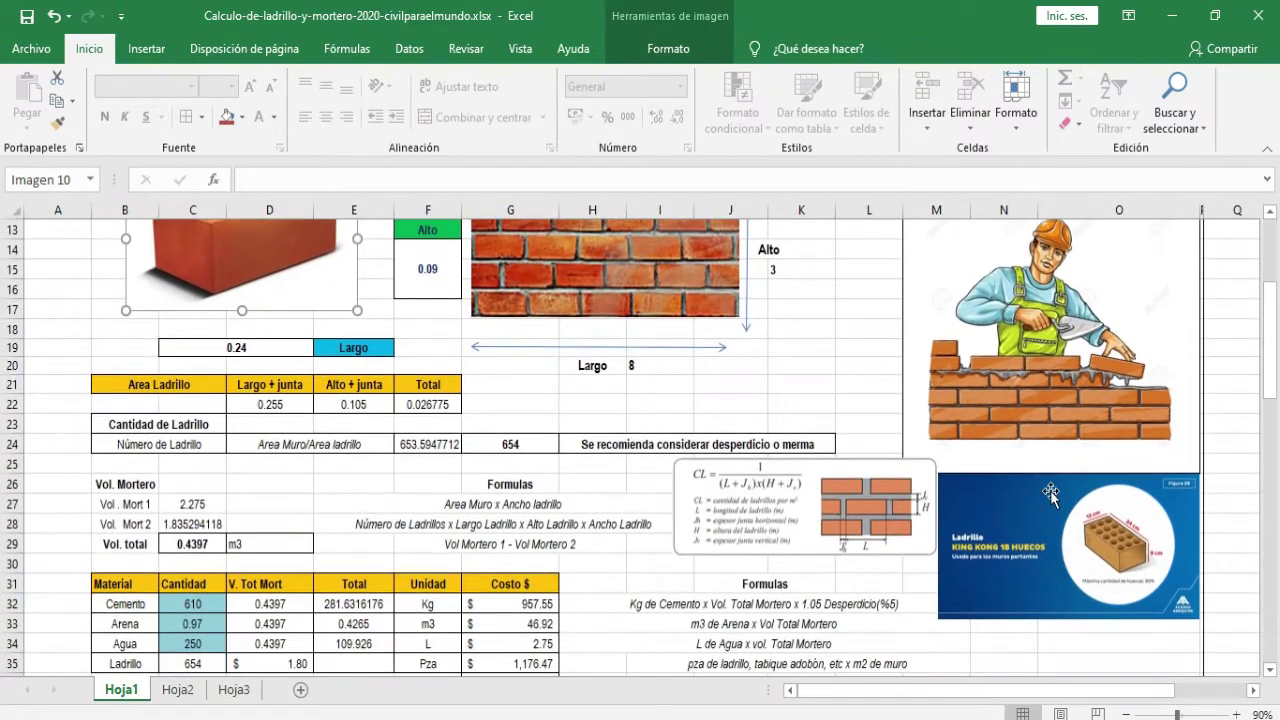
pyautogui.click(1060, 508)
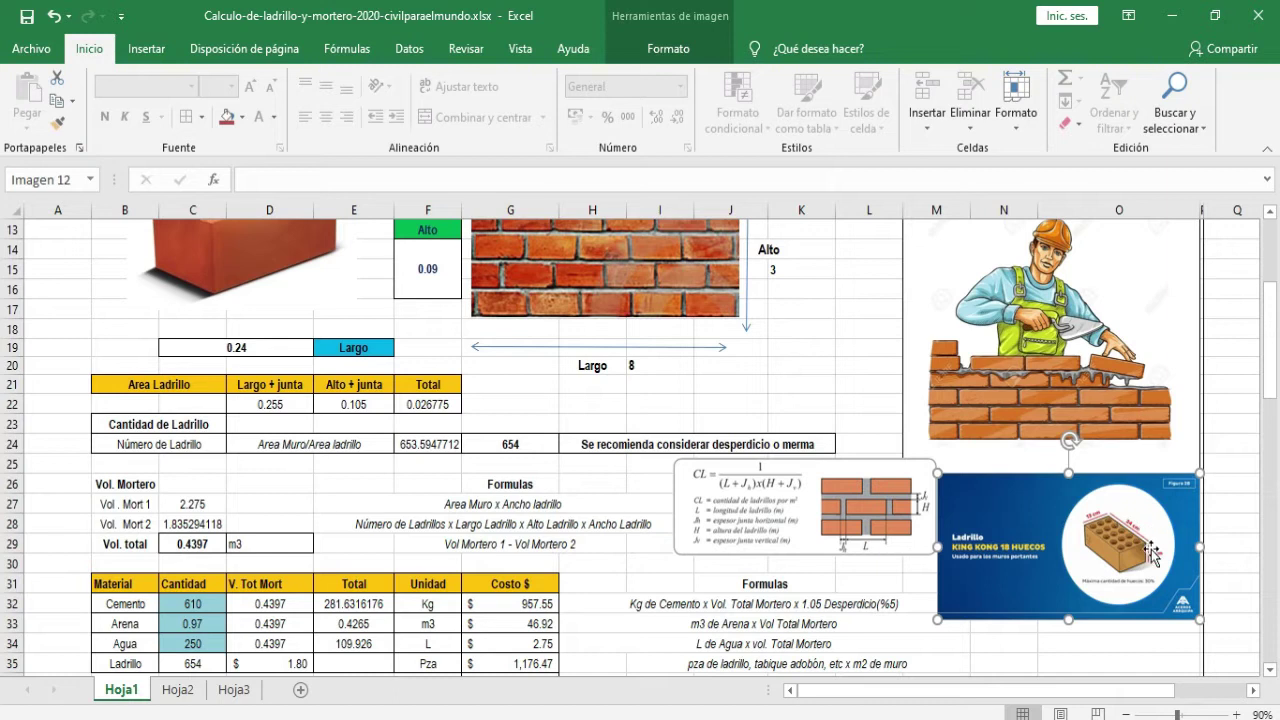
pyautogui.scroll(3, 526, 434)
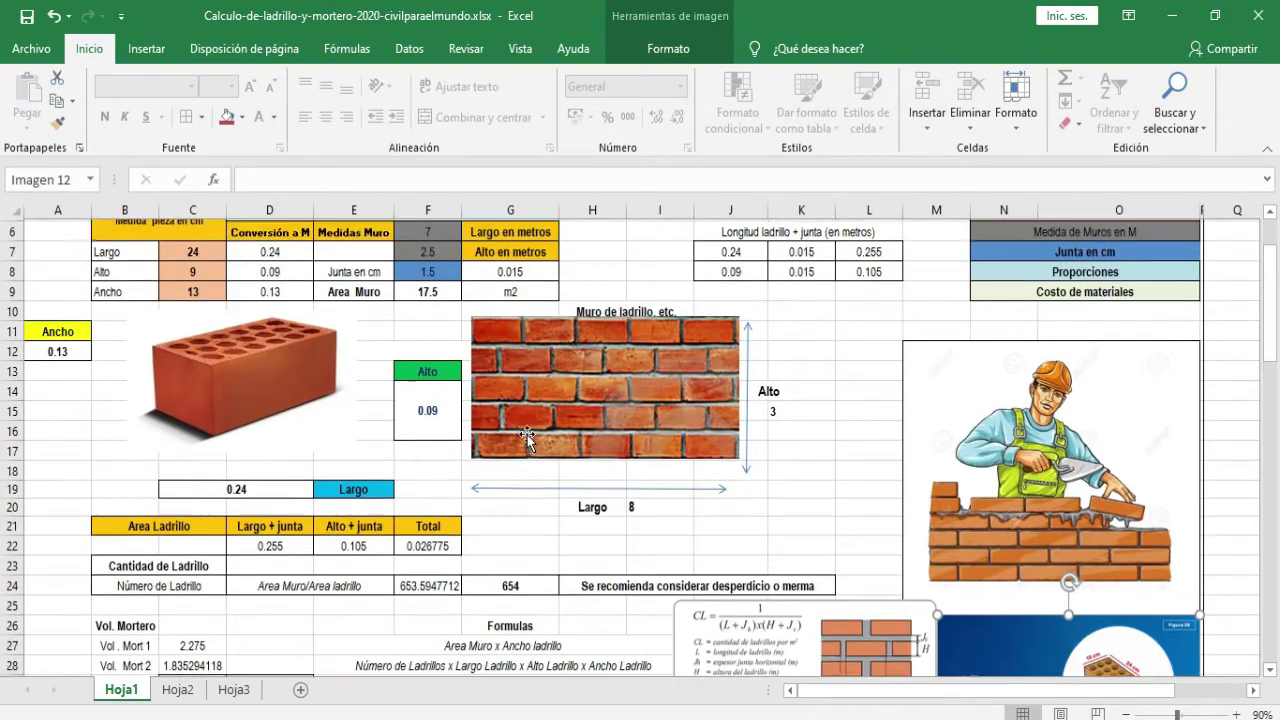
pyautogui.scroll(1, 526, 434)
# Step: Go over the brick length, height and width values in centimetres, including the D9 width
pyautogui.click(261, 607)
pyautogui.click(428, 520)
pyautogui.click(57, 459)
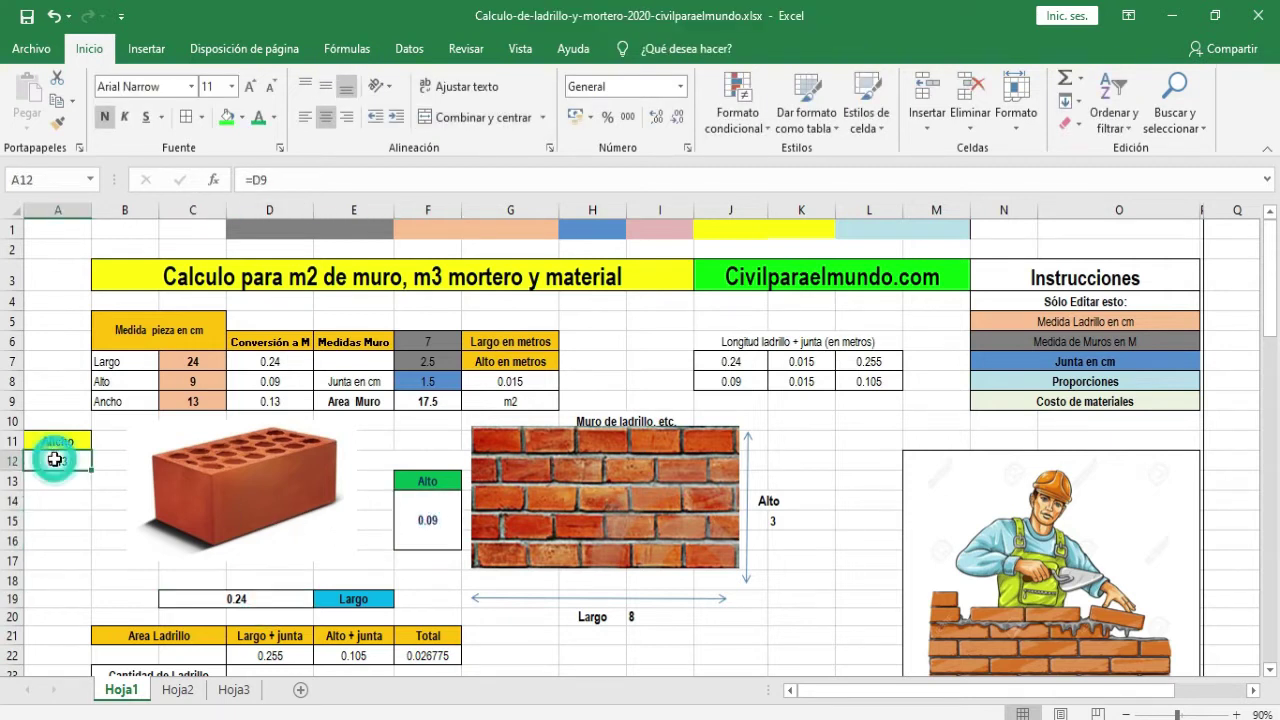
pyautogui.click(193, 362)
pyautogui.click(196, 382)
pyautogui.click(203, 403)
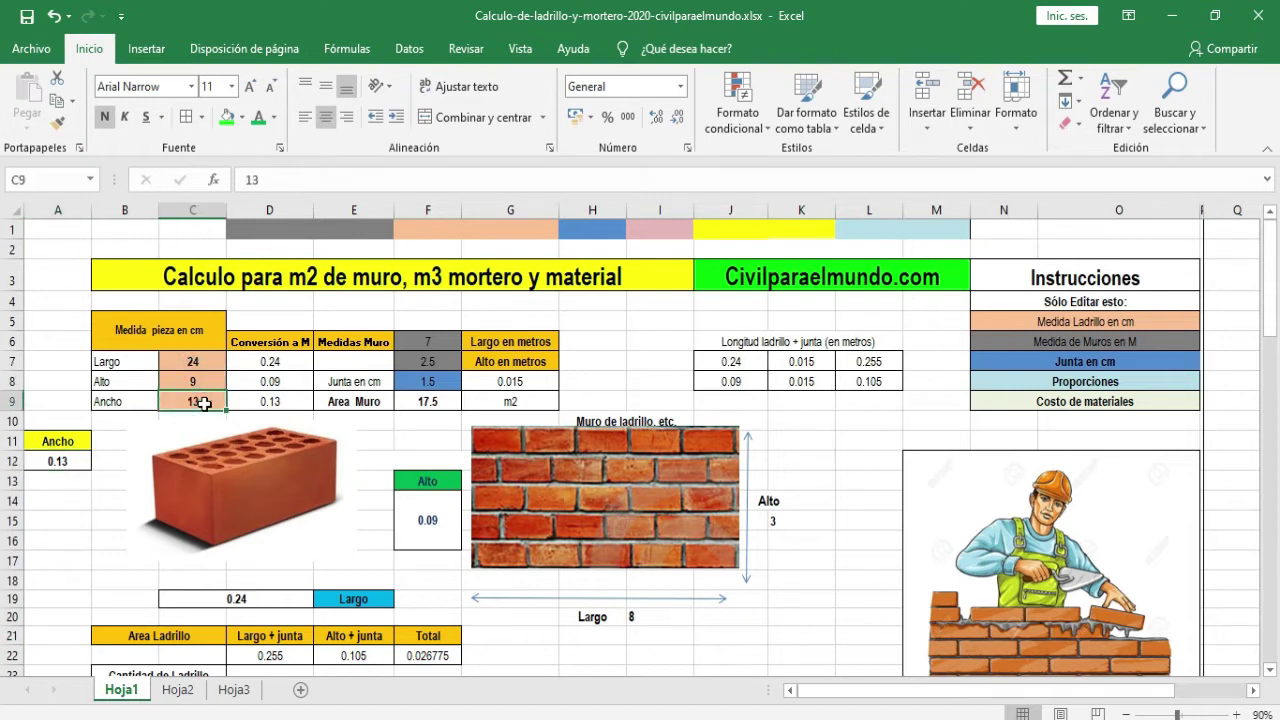
# Step: Inspect the metre conversion column and formulas for the brick dimensions, including D8
pyautogui.click(266, 364)
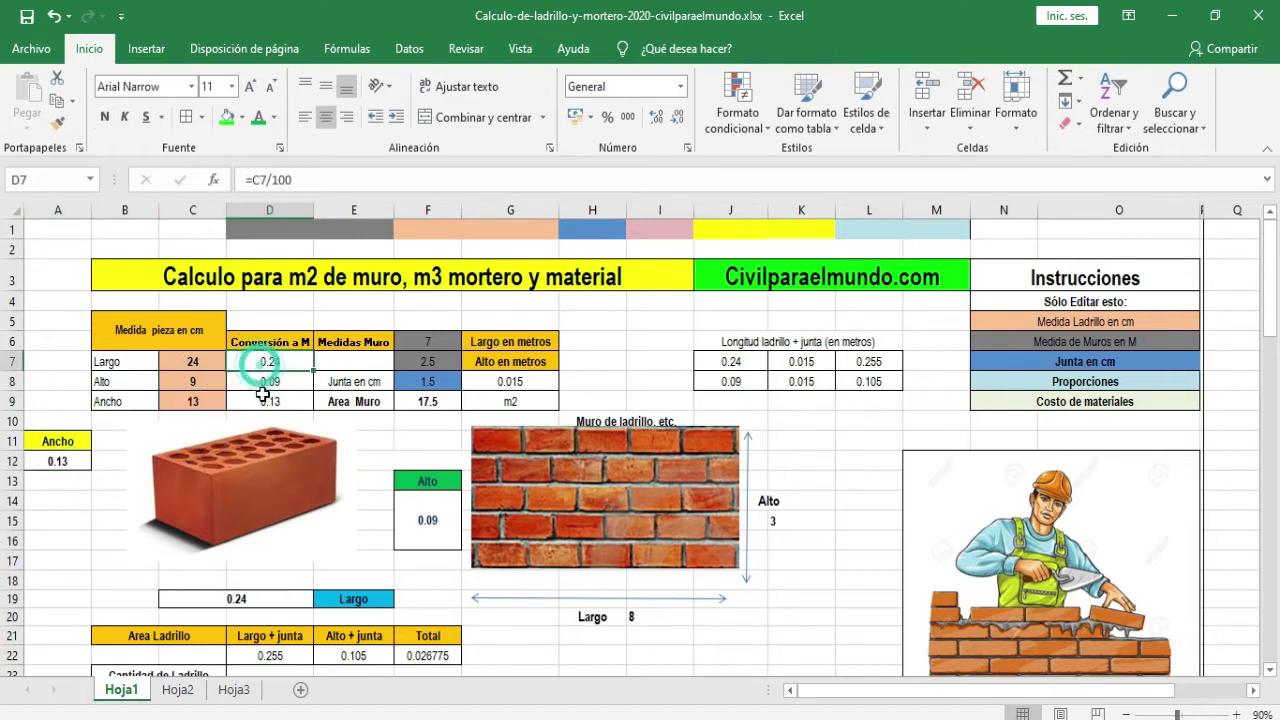
pyautogui.click(195, 362)
pyautogui.click(193, 379)
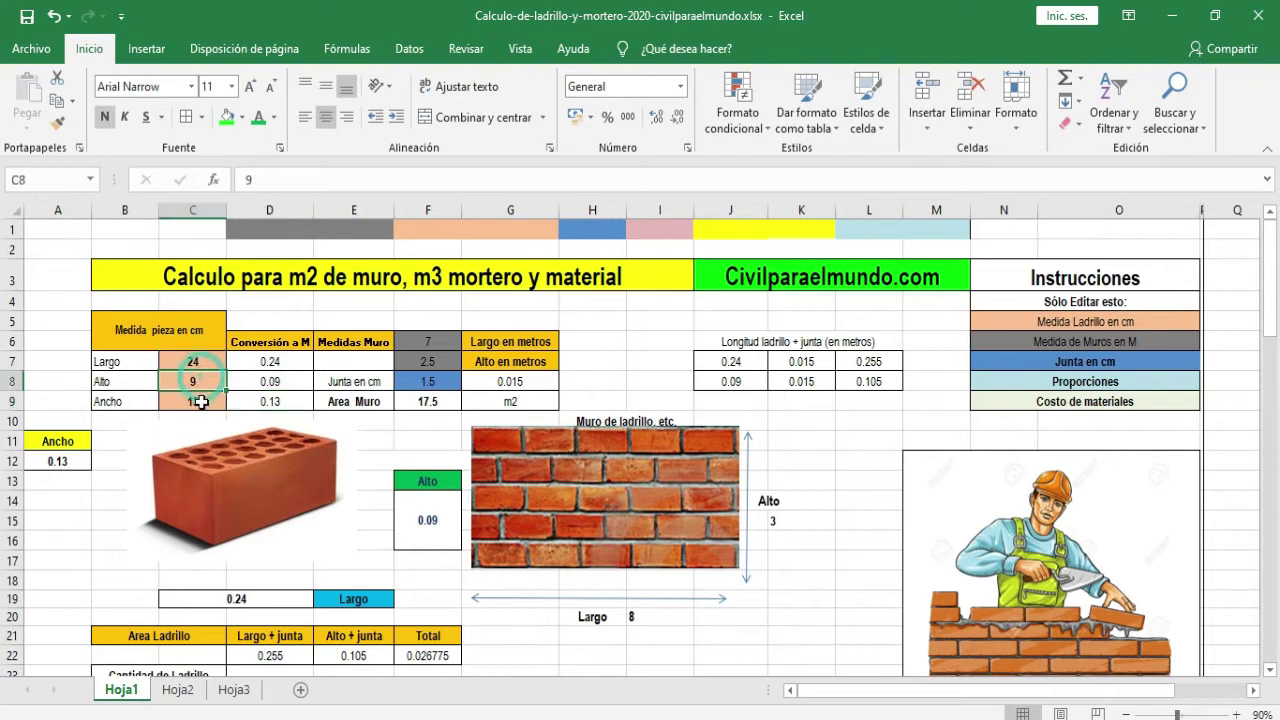
pyautogui.click(178, 332)
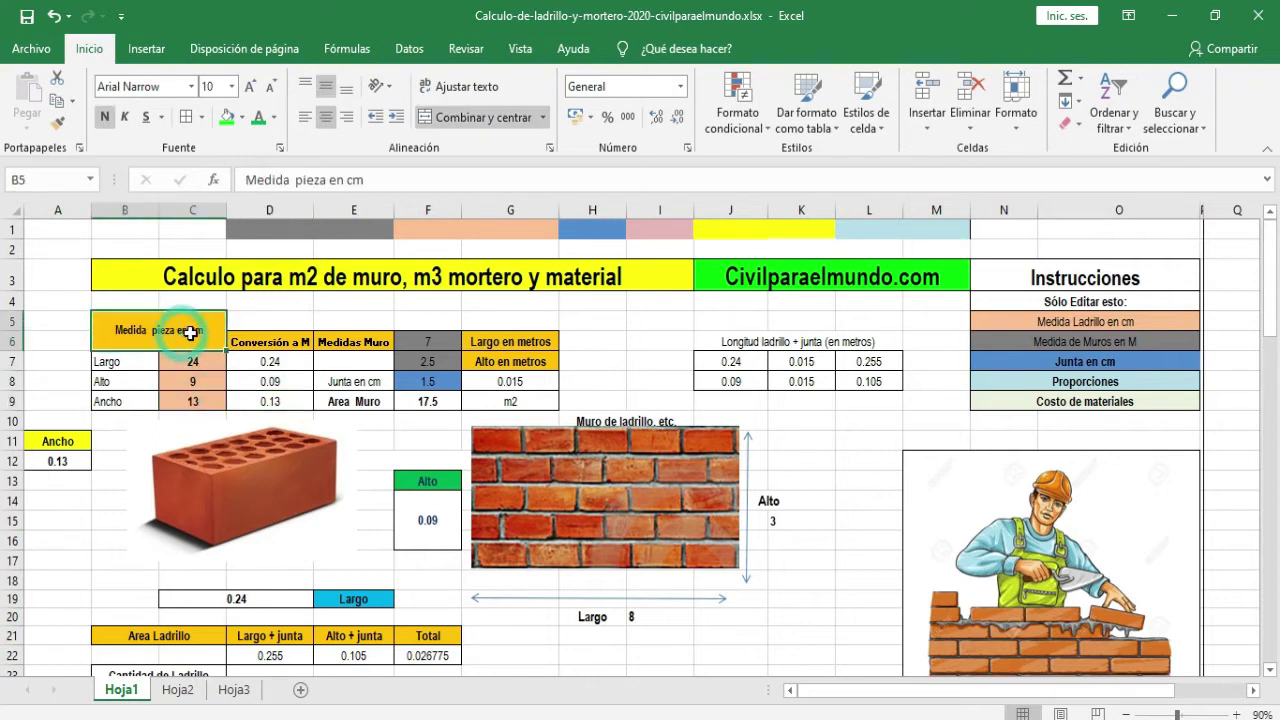
pyautogui.click(284, 342)
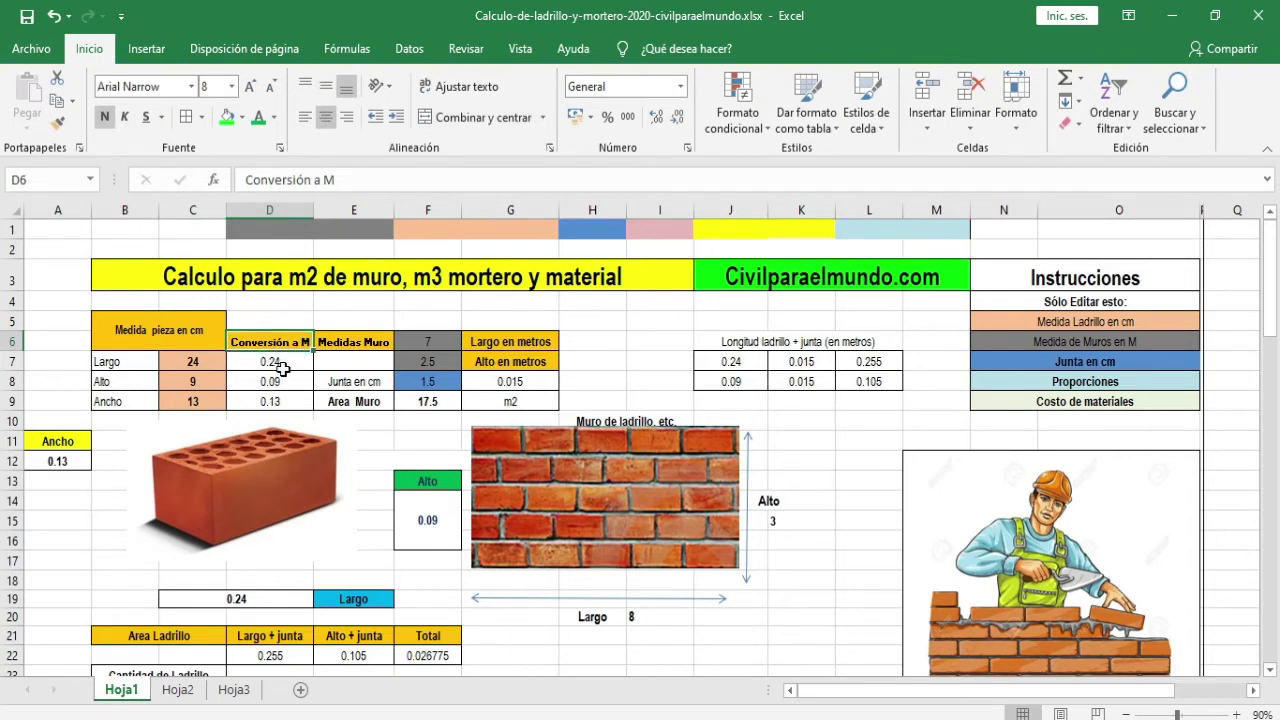
pyautogui.moveTo(282, 381); pyautogui.dragTo(280, 401)
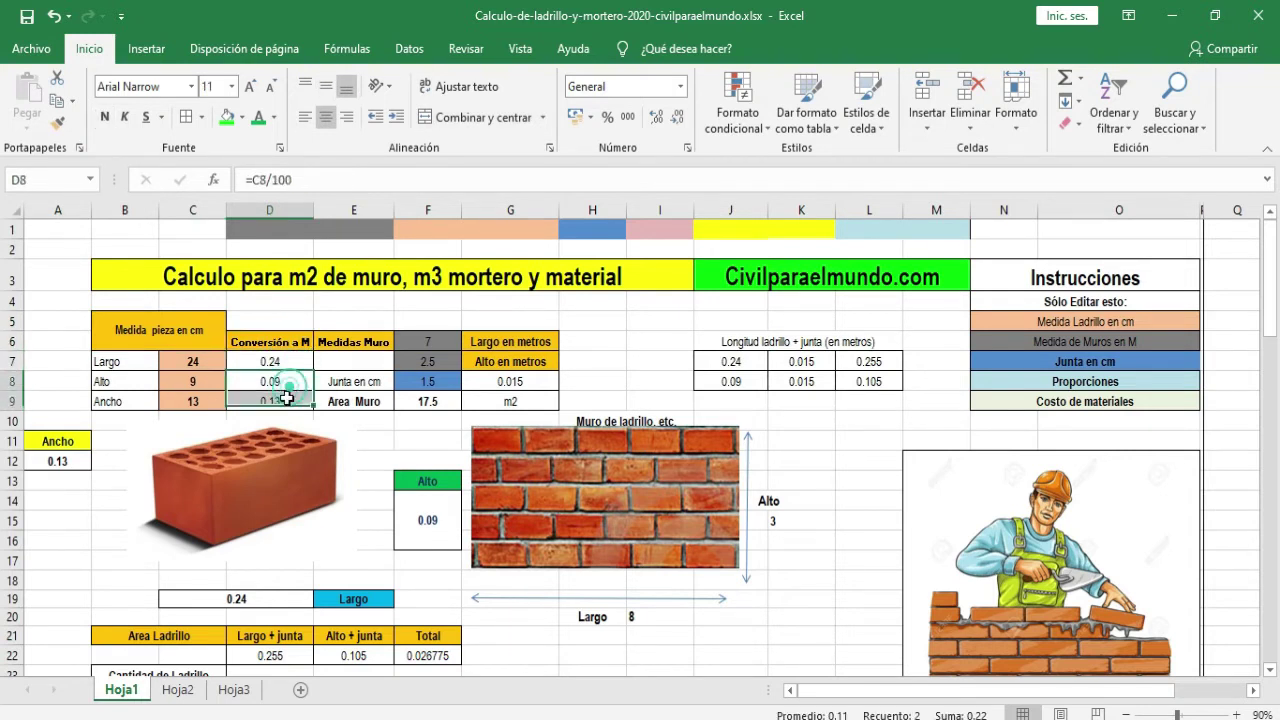
pyautogui.click(263, 378)
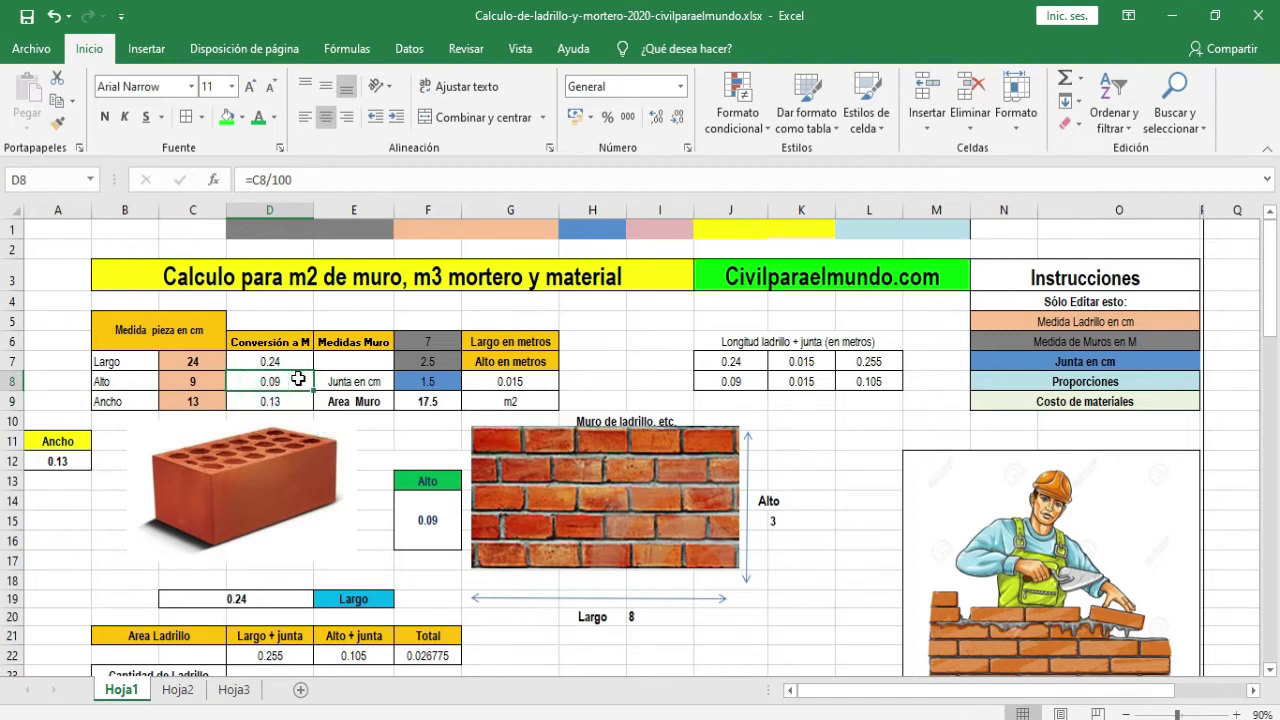
# Step: Look over the brick-count formula picture below the table
pyautogui.scroll(-3, 777, 443)
pyautogui.scroll(-1, 785, 440)
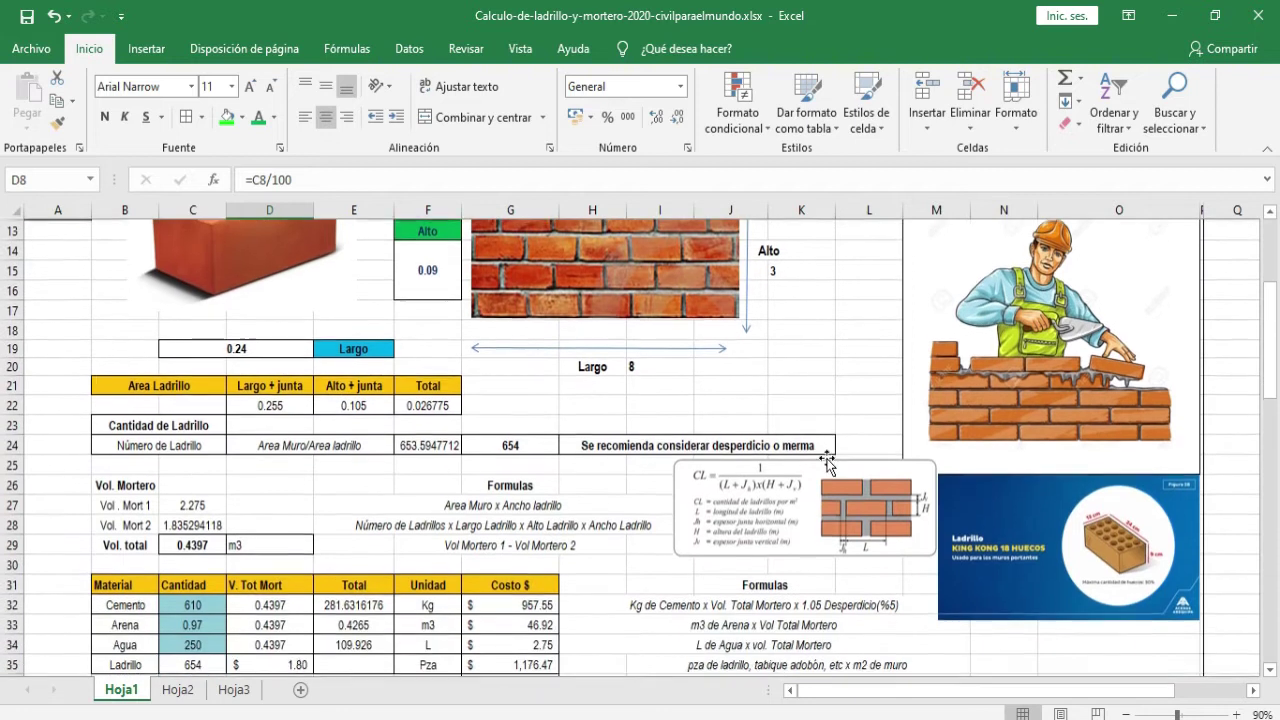
pyautogui.click(776, 499)
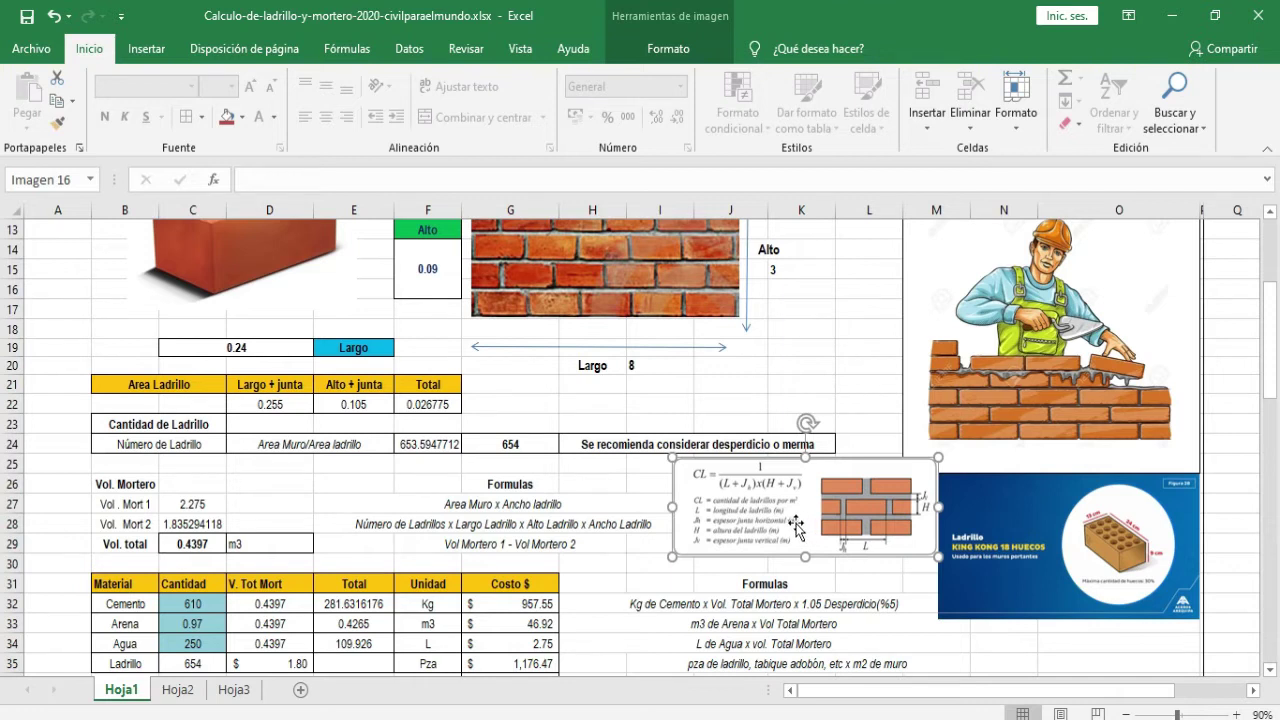
pyautogui.scroll(3, 797, 527)
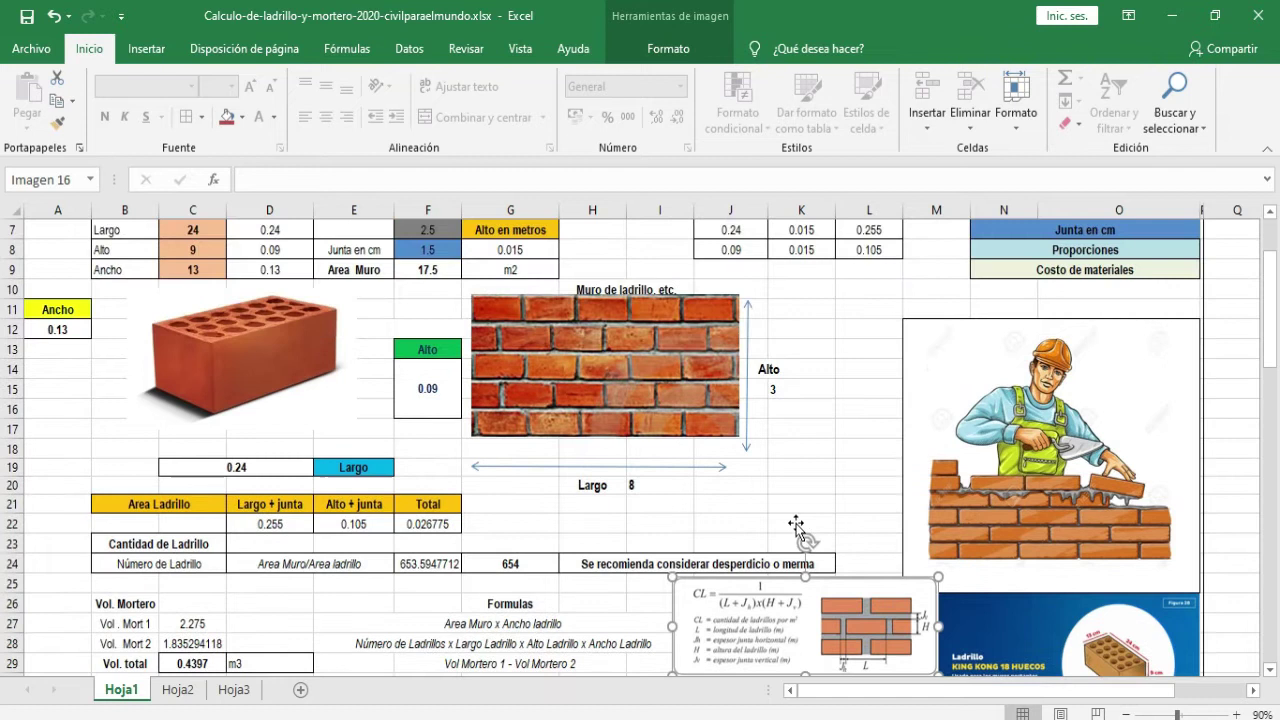
pyautogui.scroll(2, 797, 527)
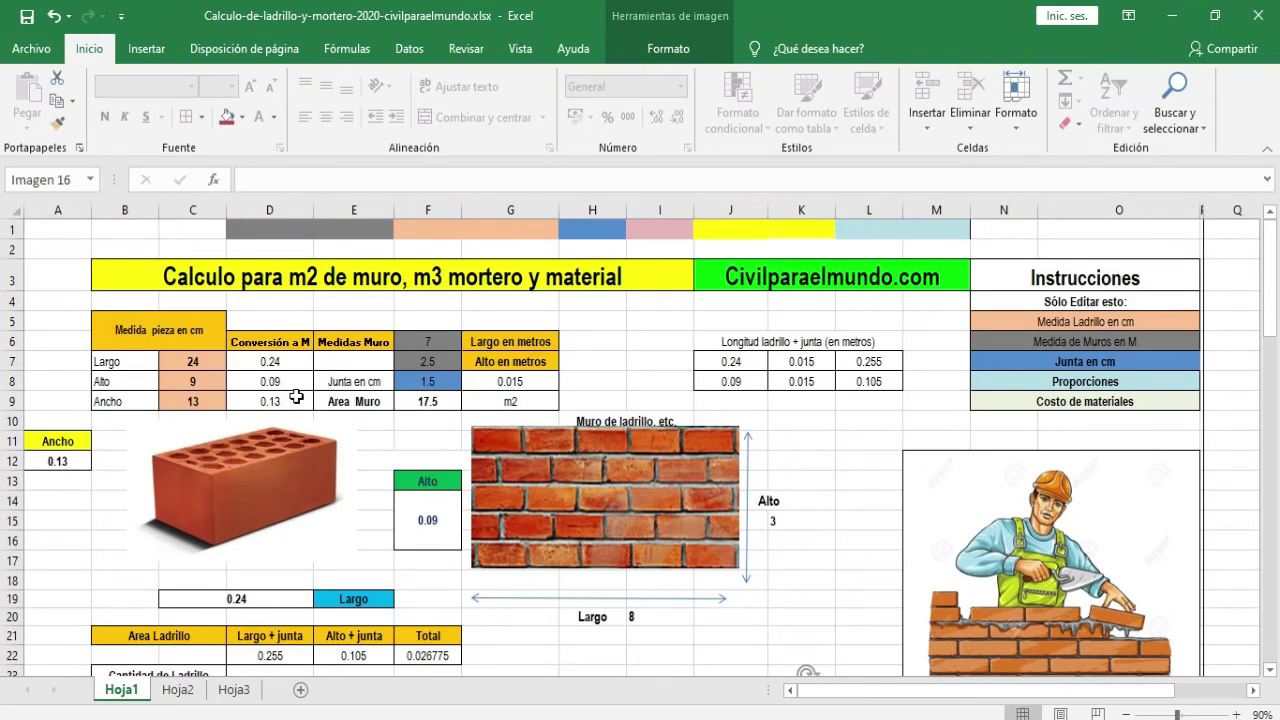
# Step: Check the wall measurements table, the 1.5 cm joint thickness and its metre conversion
pyautogui.click(345, 341)
pyautogui.click(356, 363)
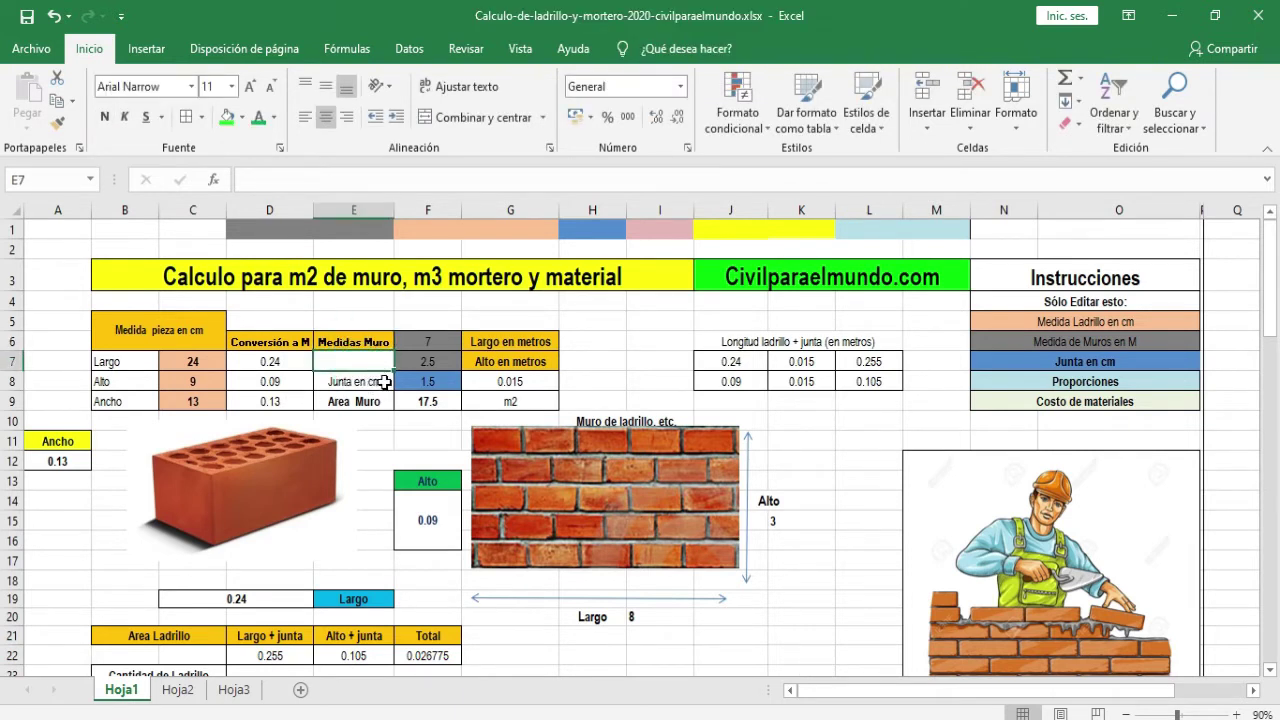
pyautogui.click(428, 379)
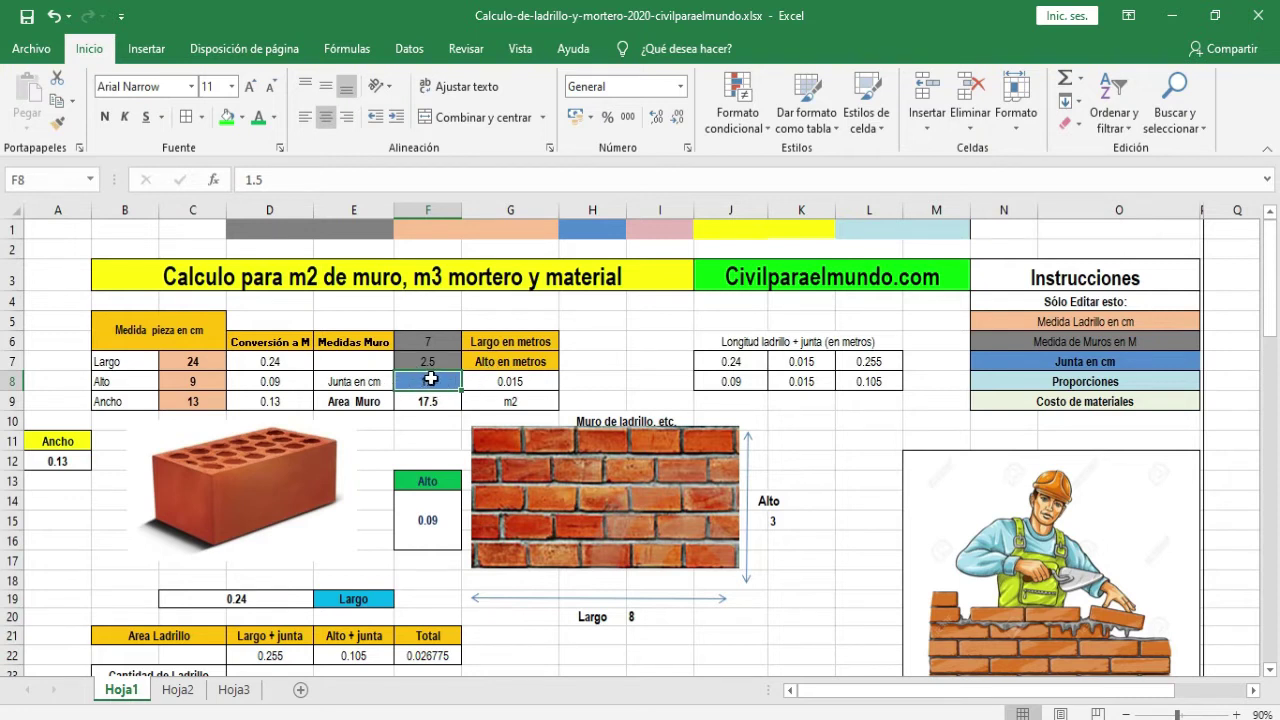
pyautogui.click(489, 375)
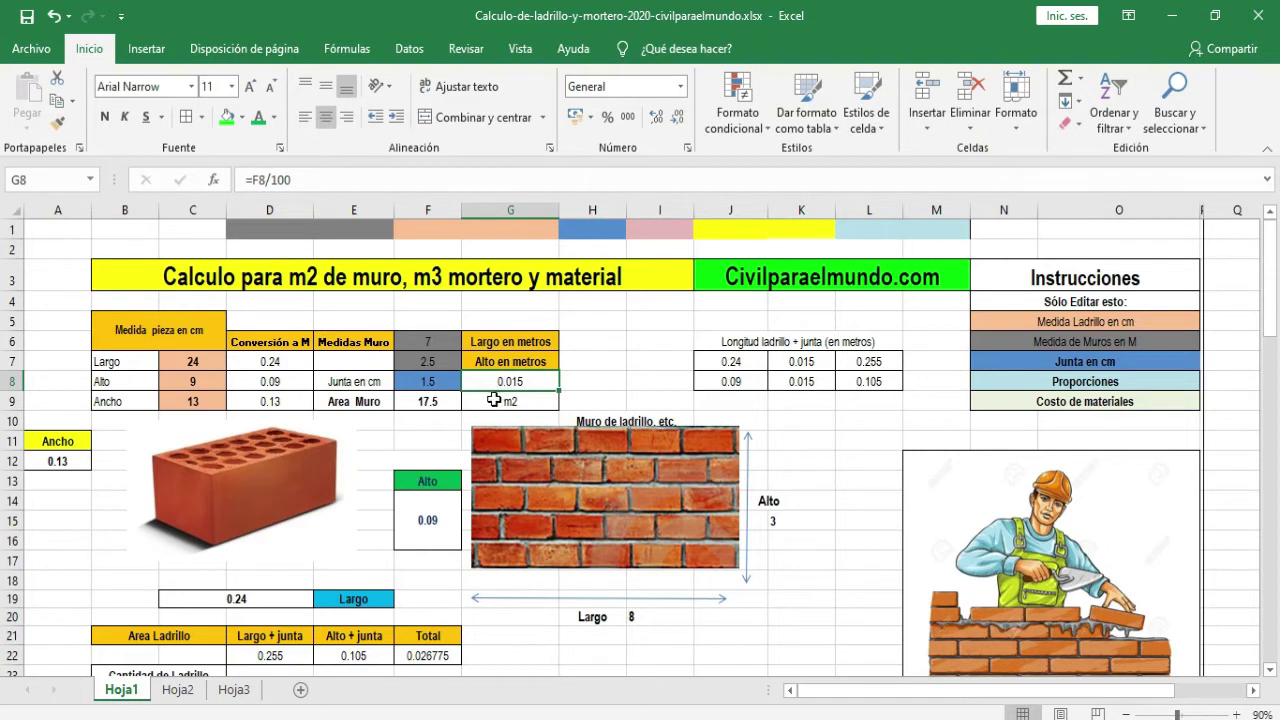
pyautogui.click(603, 440)
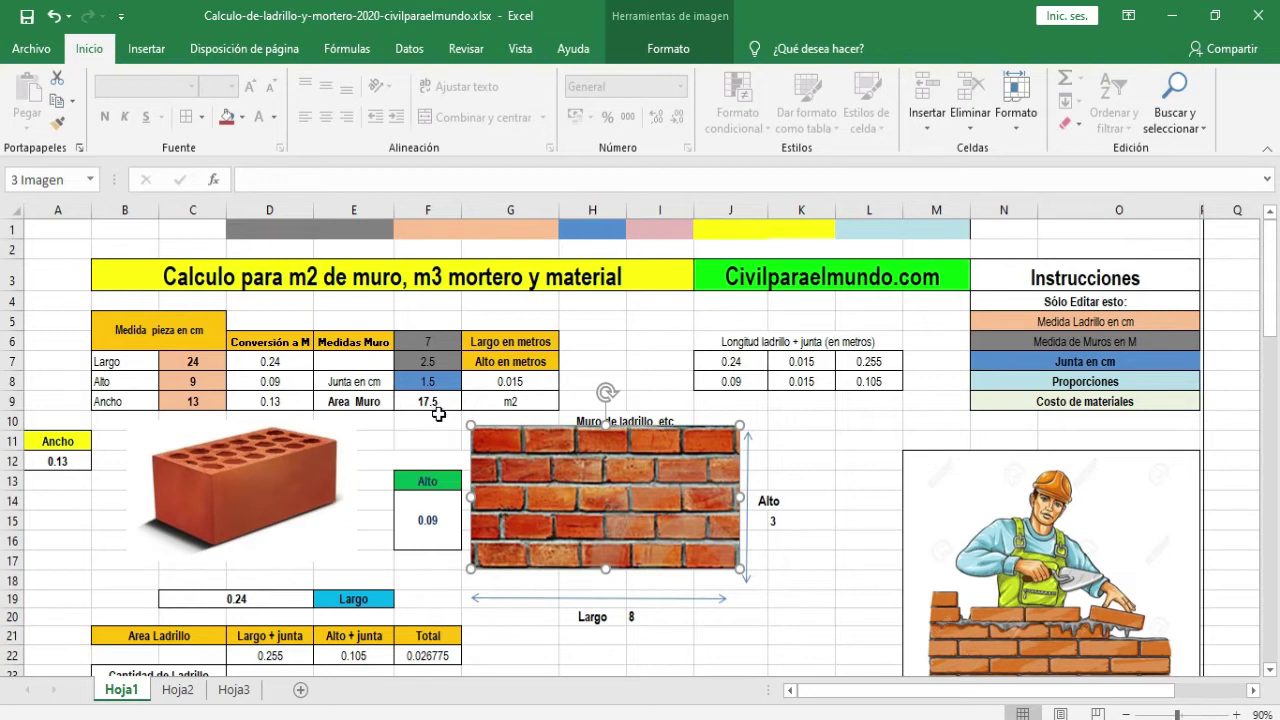
# Step: Label the wall picture dimensions as 3m height and 8m length
pyautogui.click(632, 615)
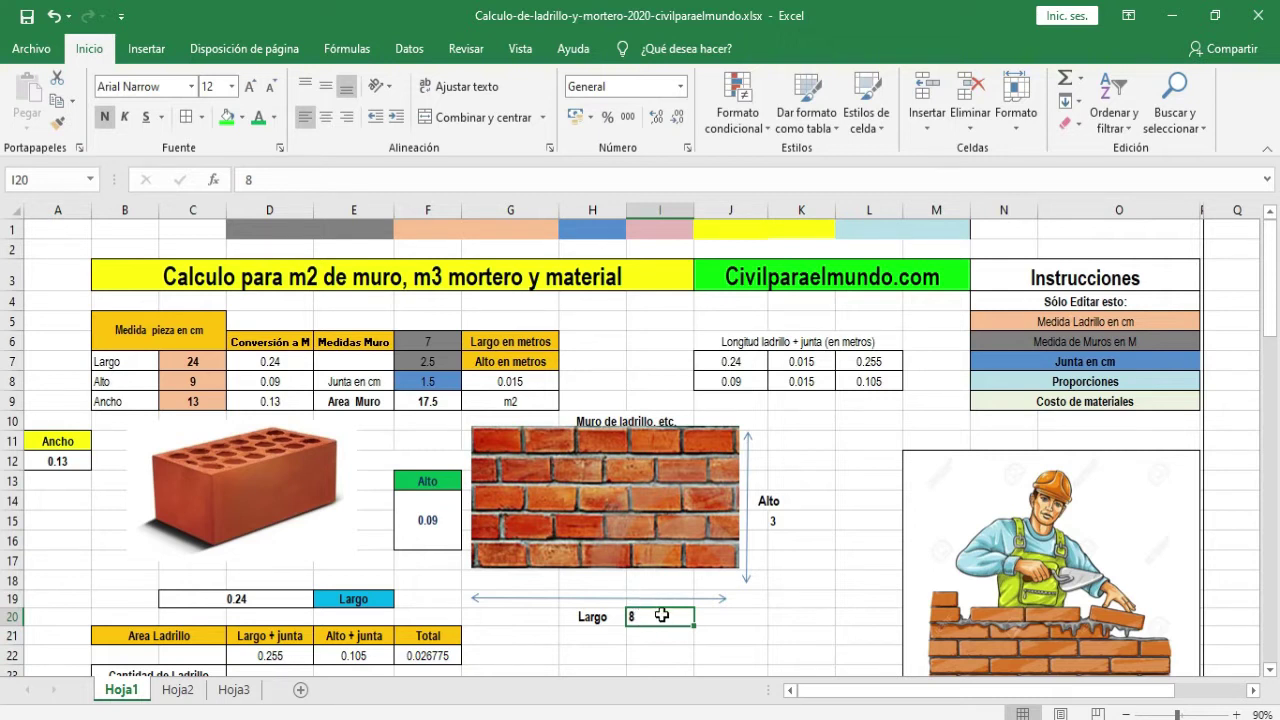
pyautogui.click(782, 520)
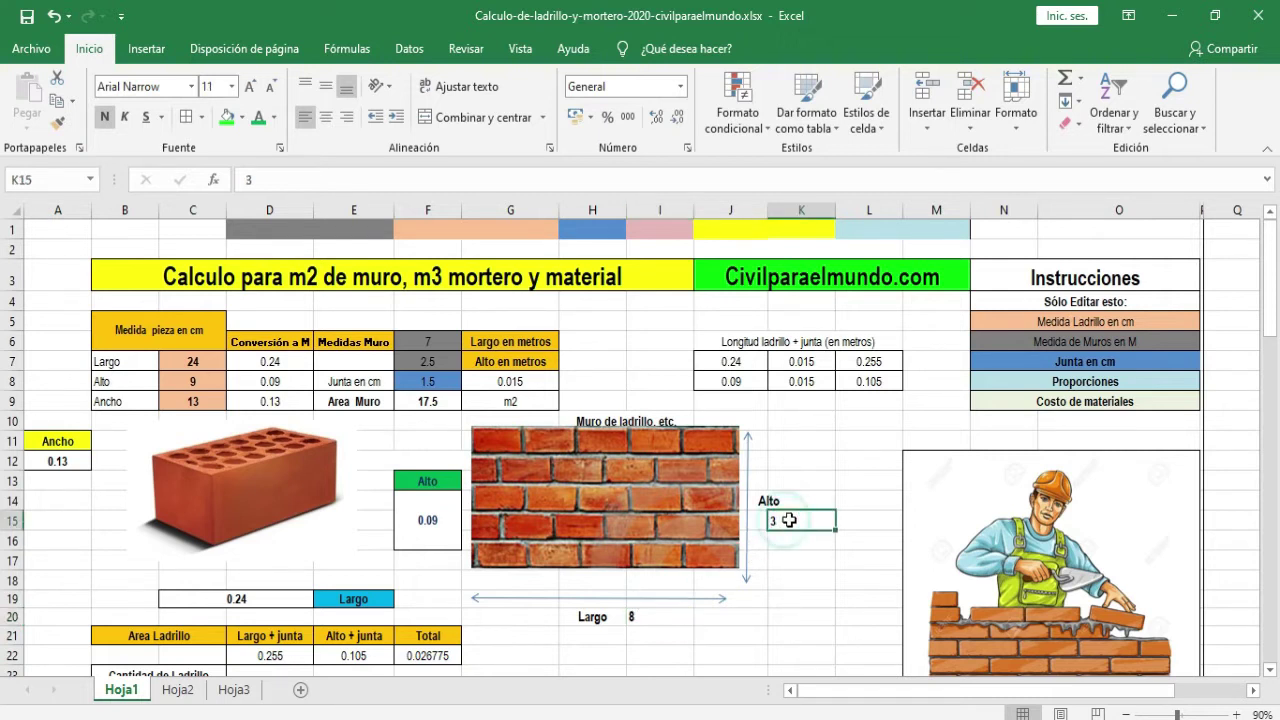
pyautogui.write('m')
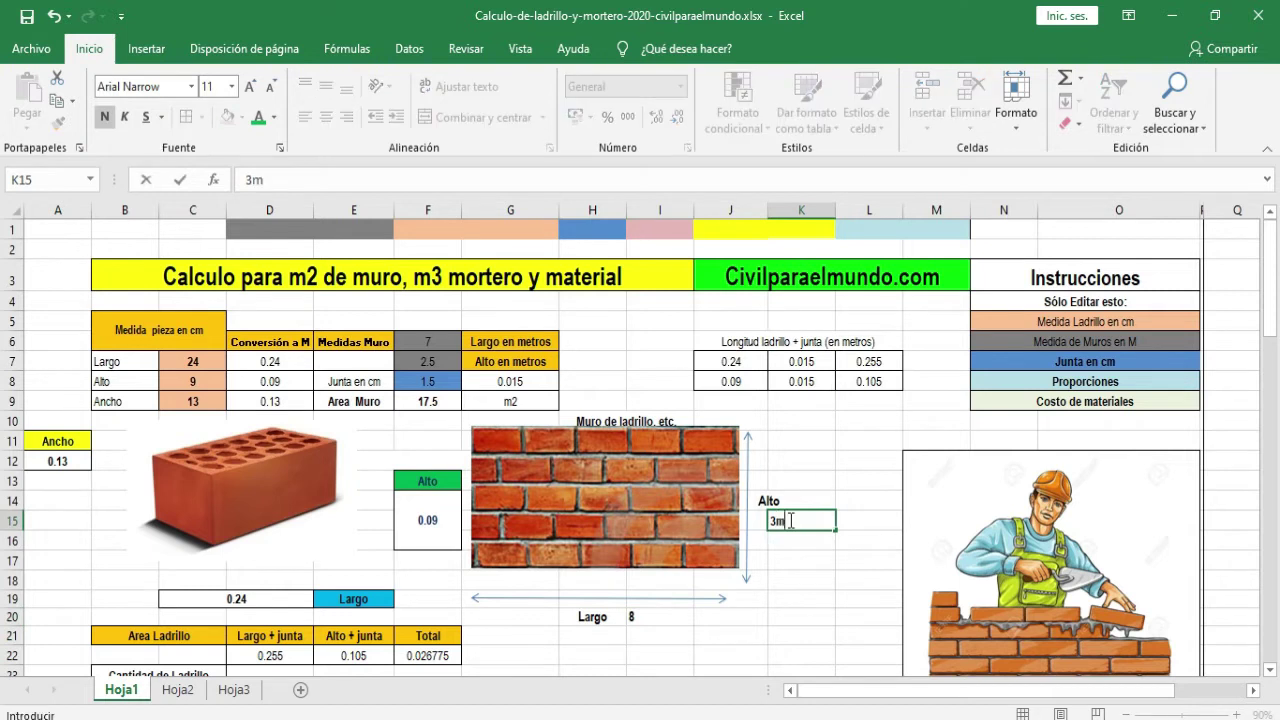
pyautogui.click(651, 618)
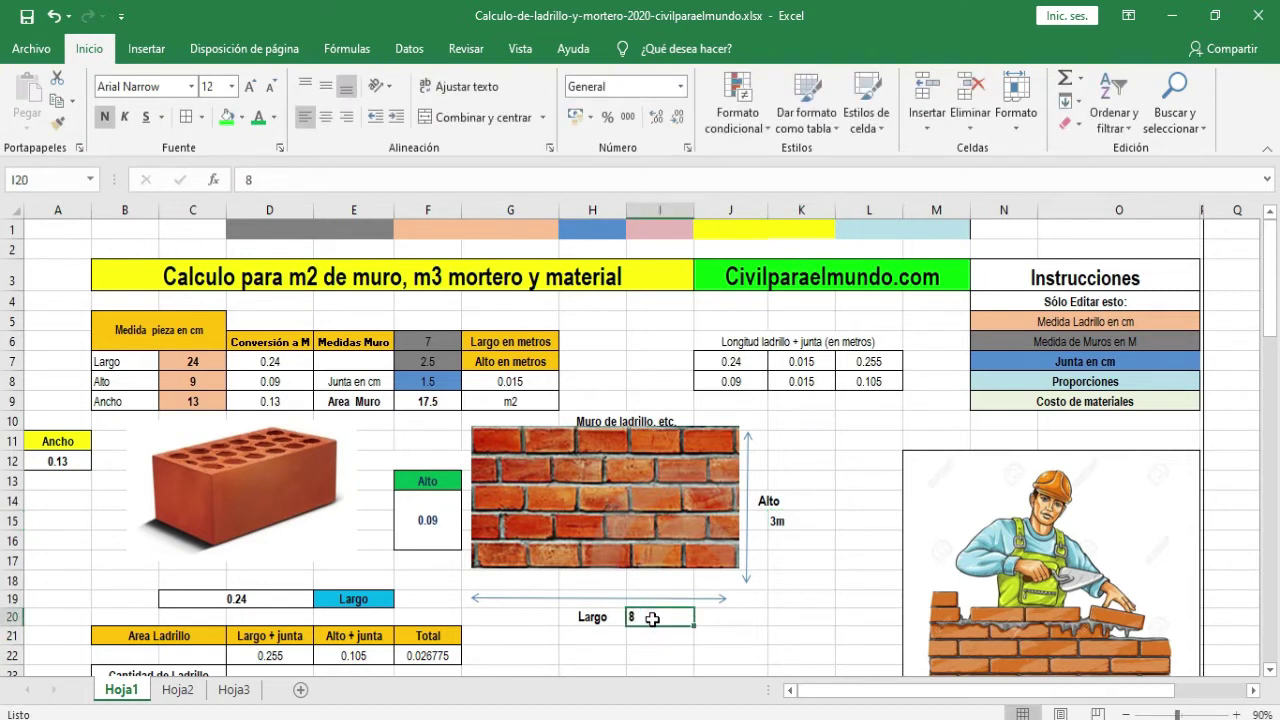
pyautogui.write('m')
pyautogui.write('m')
# Step: Inspect the wall area formula =F6*F7 in F9
pyautogui.click(445, 403)
pyautogui.doubleClick(445, 403)
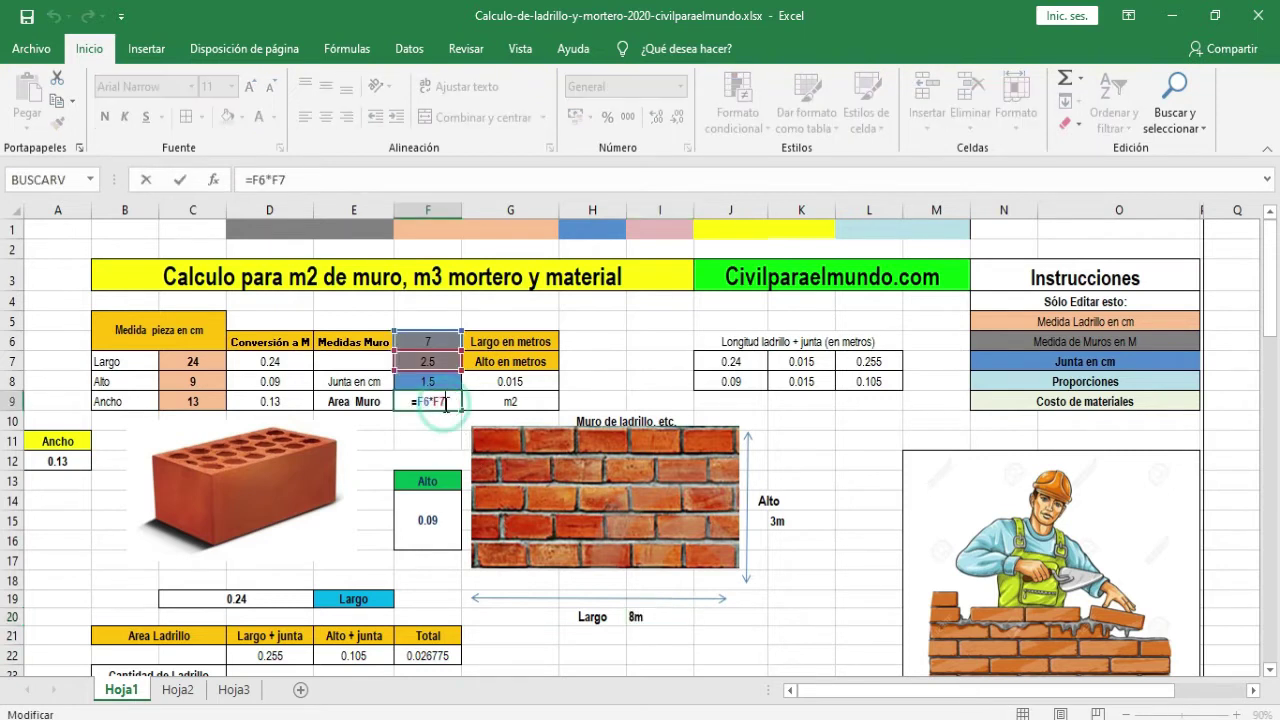
pyautogui.click(438, 340)
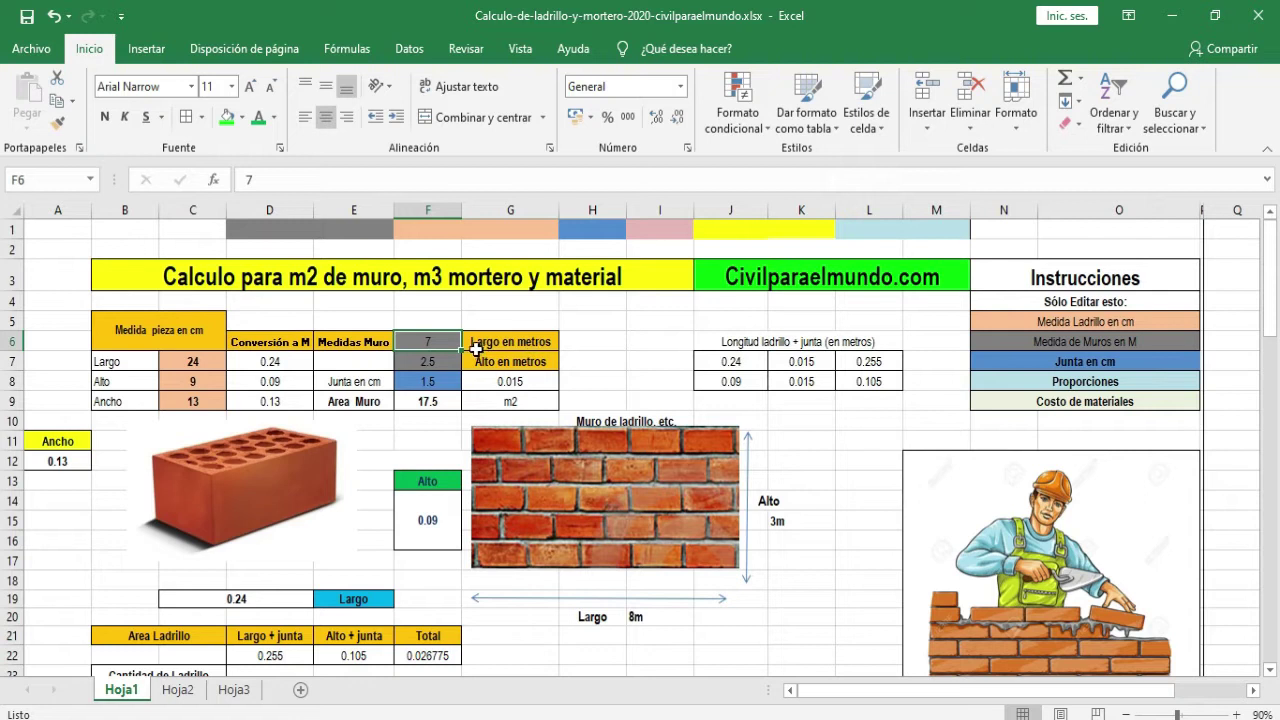
# Step: Enter 8 as the wall length and 3 as the wall height, making the area 24 m2
pyautogui.write('8')
pyautogui.click(441, 363)
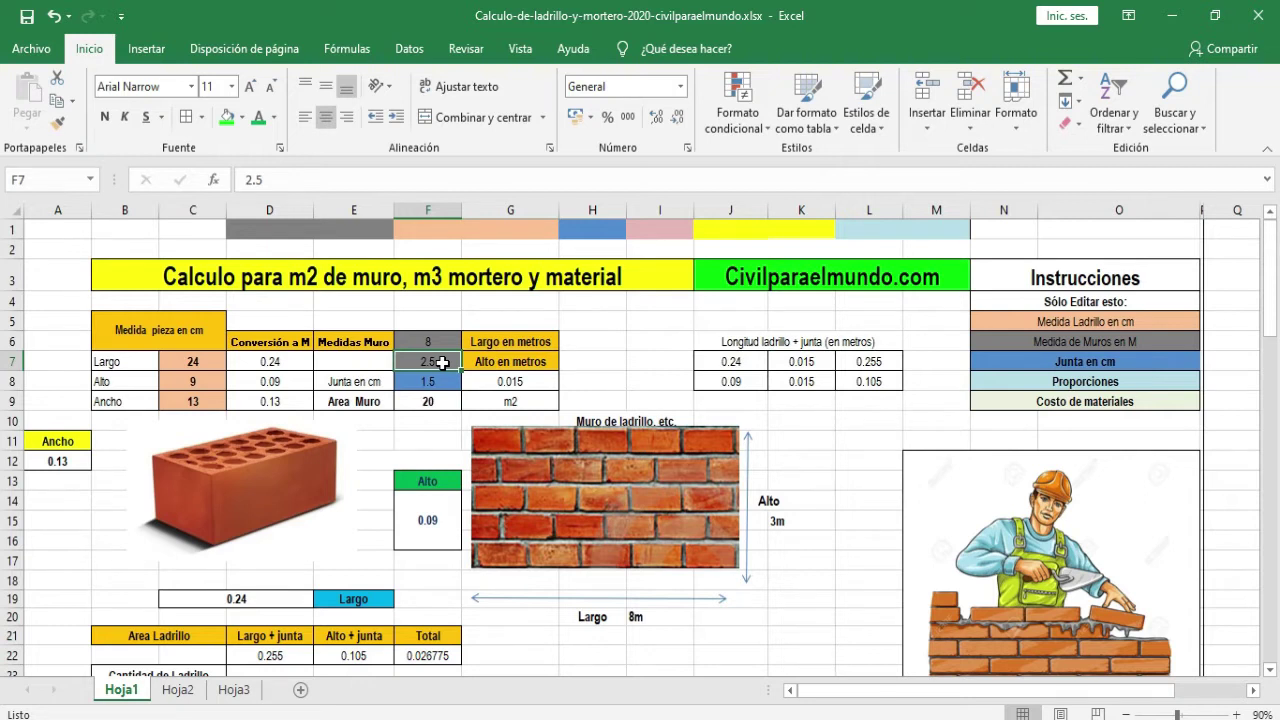
pyautogui.write('3')
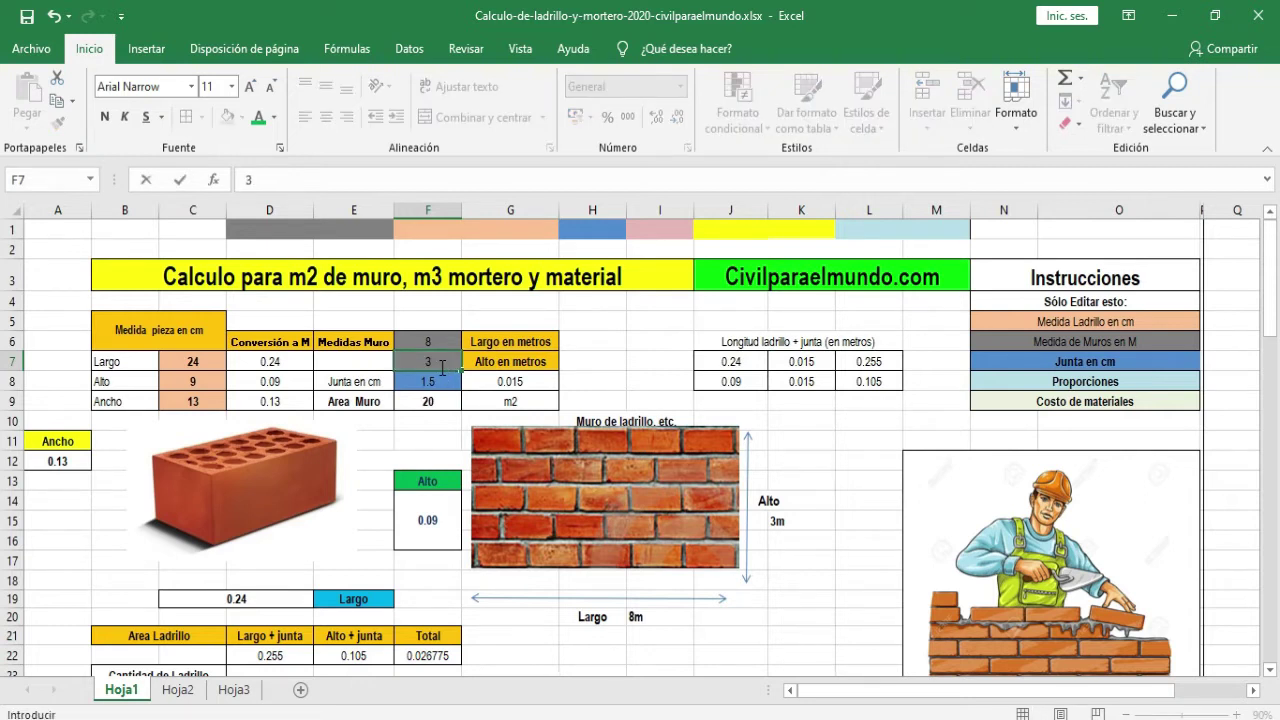
pyautogui.click(784, 610)
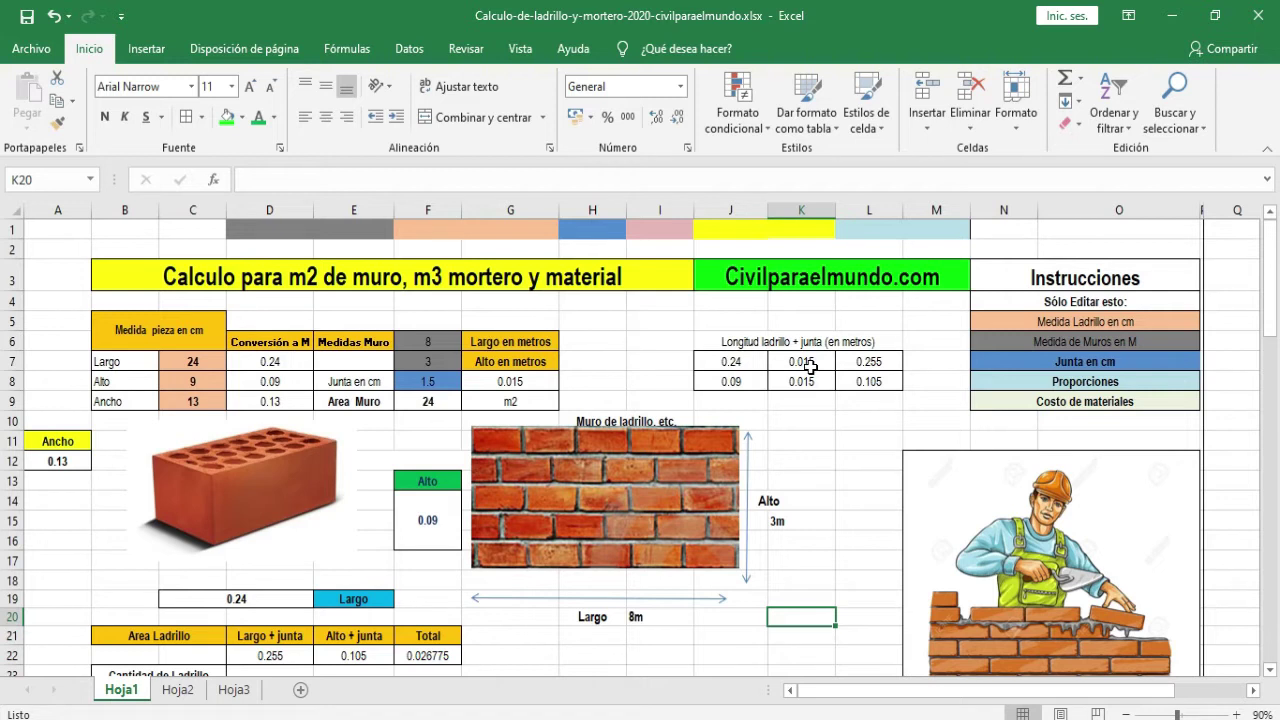
pyautogui.click(743, 364)
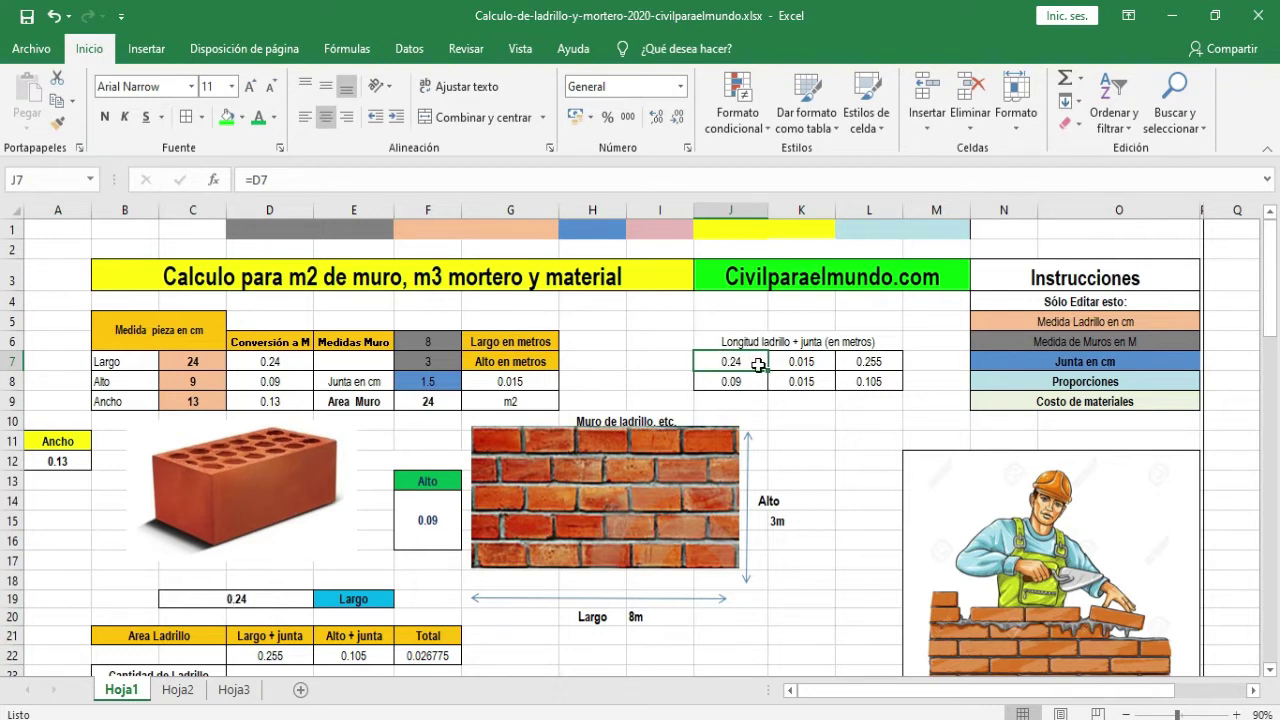
pyautogui.click(791, 362)
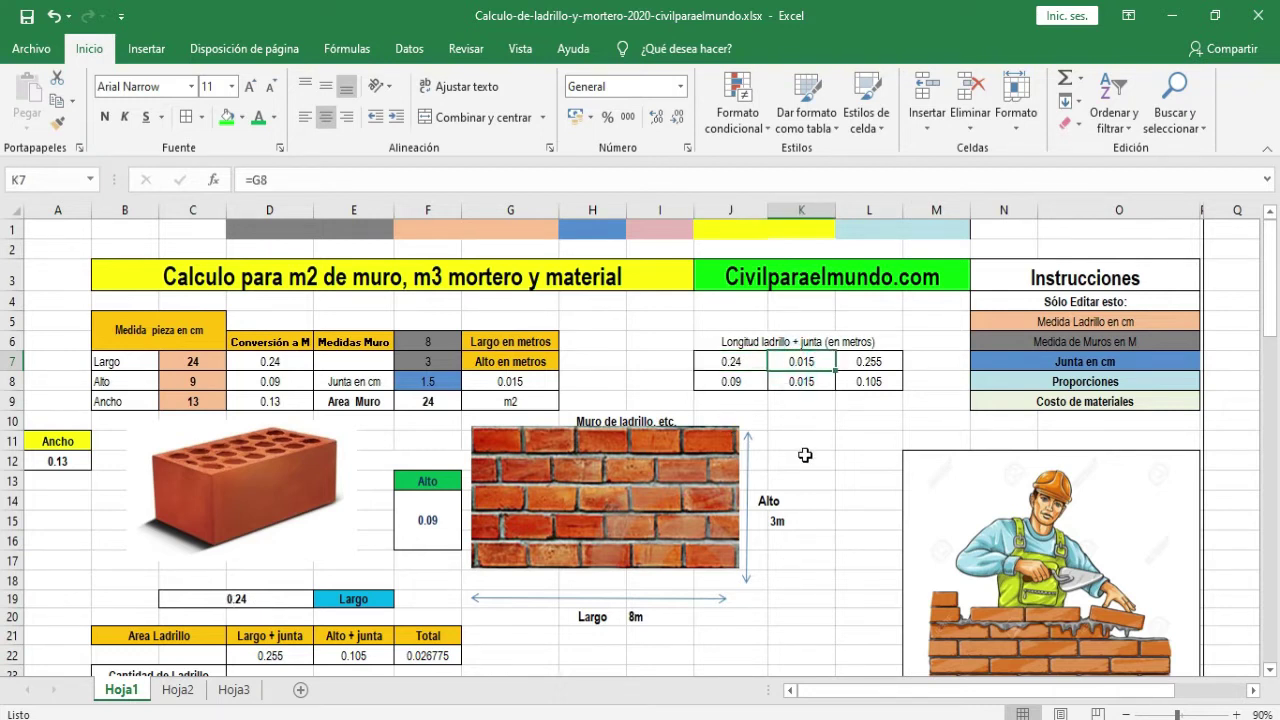
pyautogui.doubleClick(877, 361)
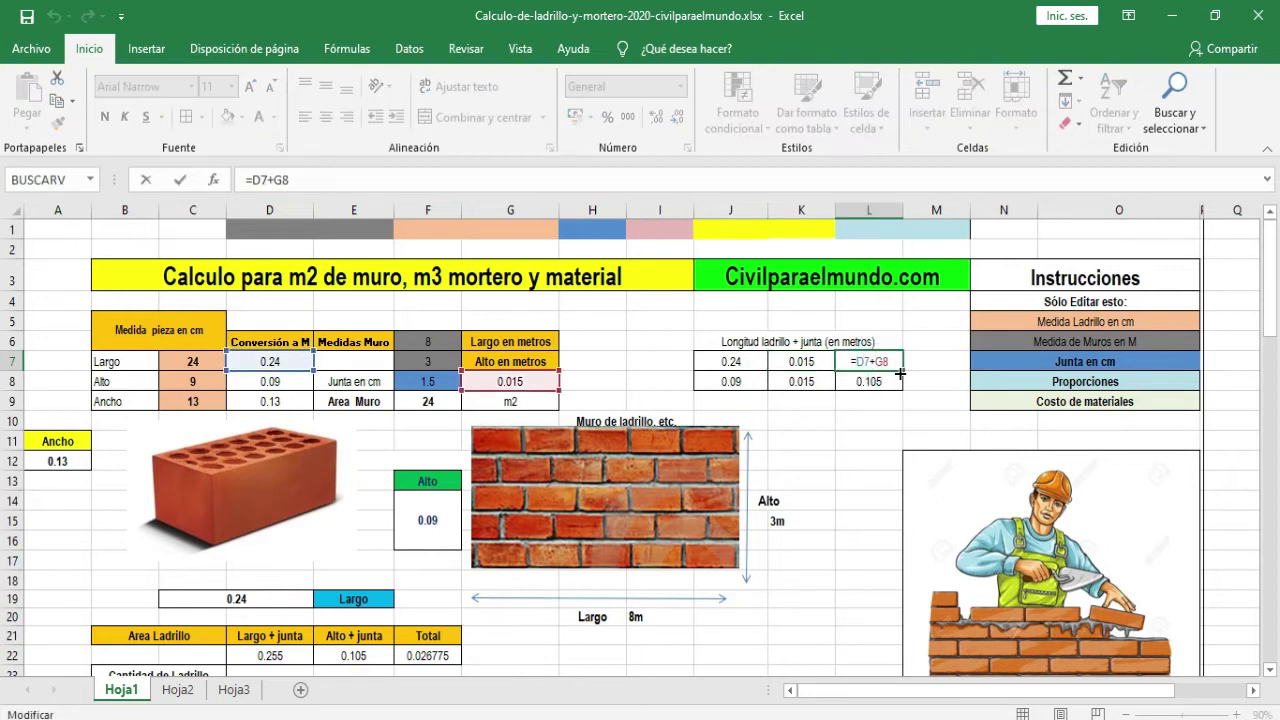
pyautogui.click(870, 427)
pyautogui.press('Escape')
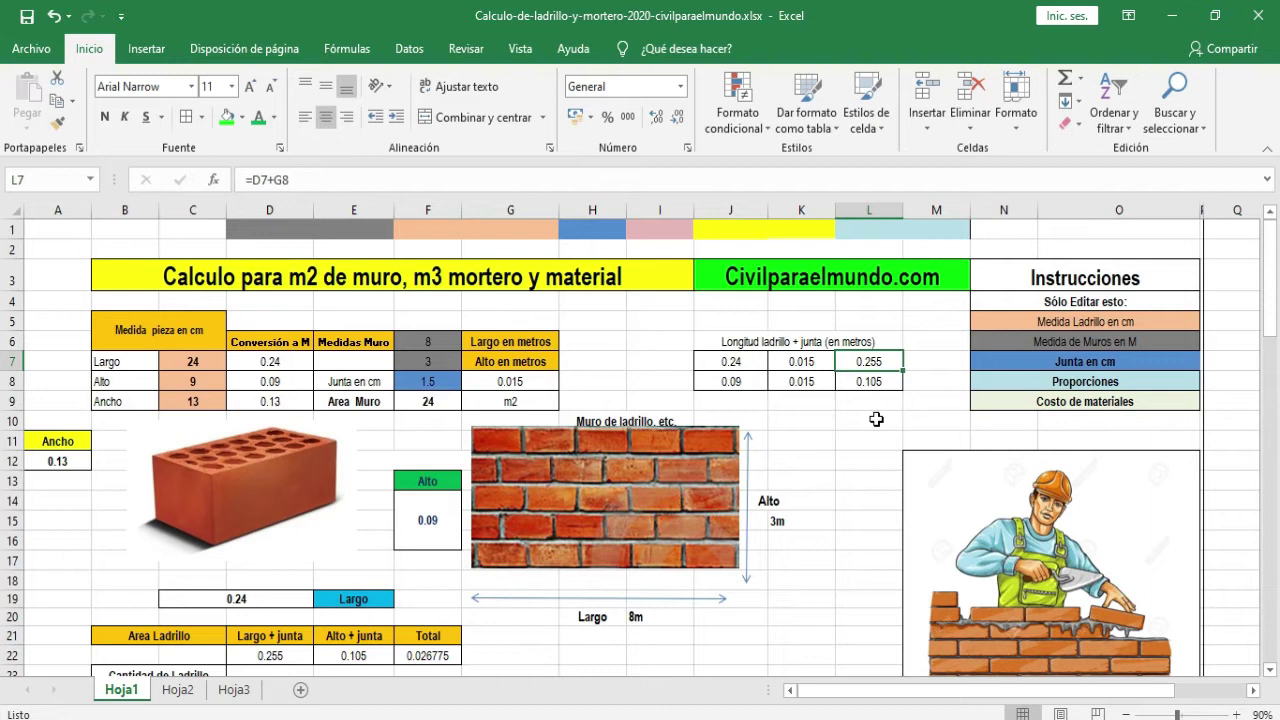
pyautogui.scroll(-3, 870, 400)
pyautogui.scroll(-1, 740, 515)
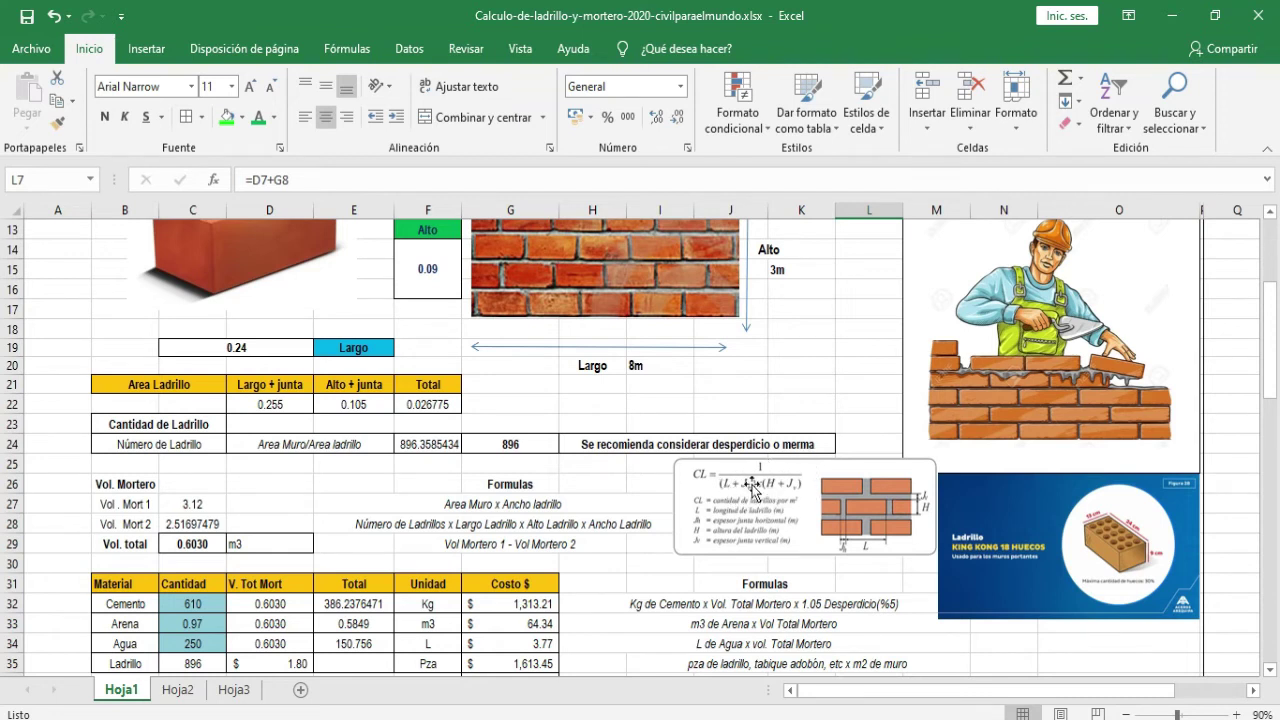
pyautogui.scroll(2, 826, 422)
pyautogui.scroll(2, 834, 422)
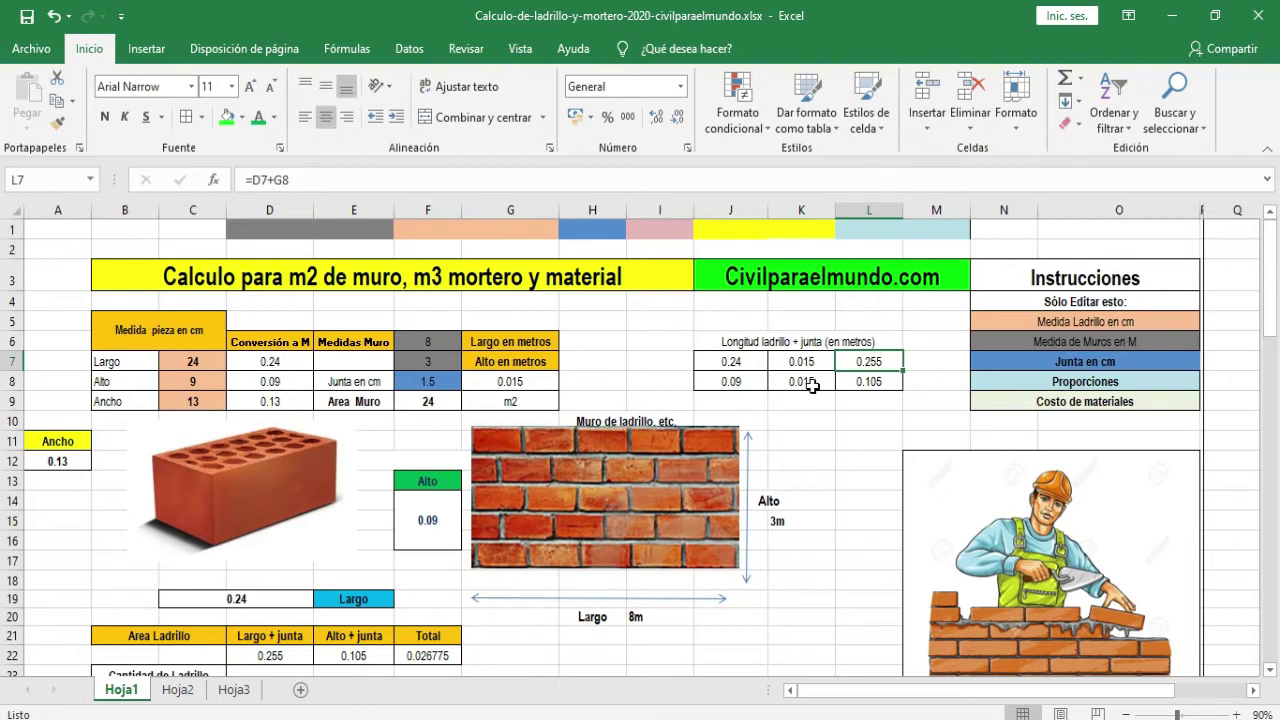
pyautogui.click(738, 382)
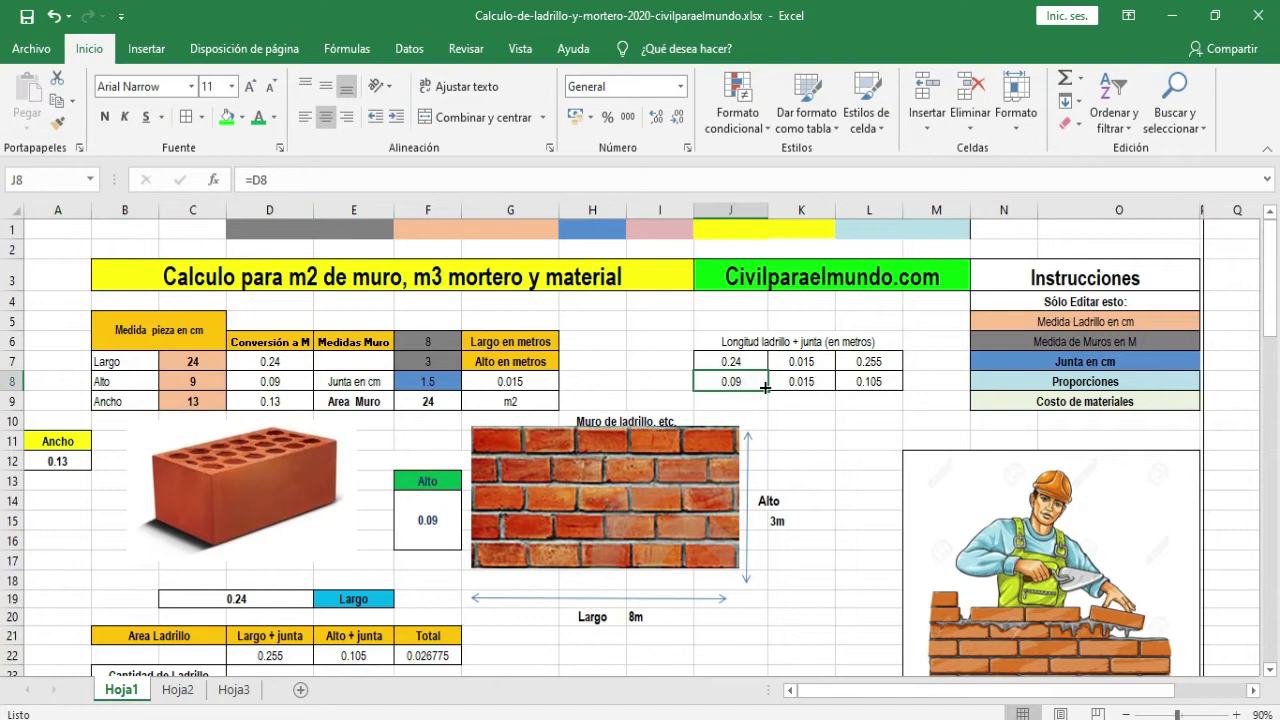
pyautogui.scroll(-5, 795, 495)
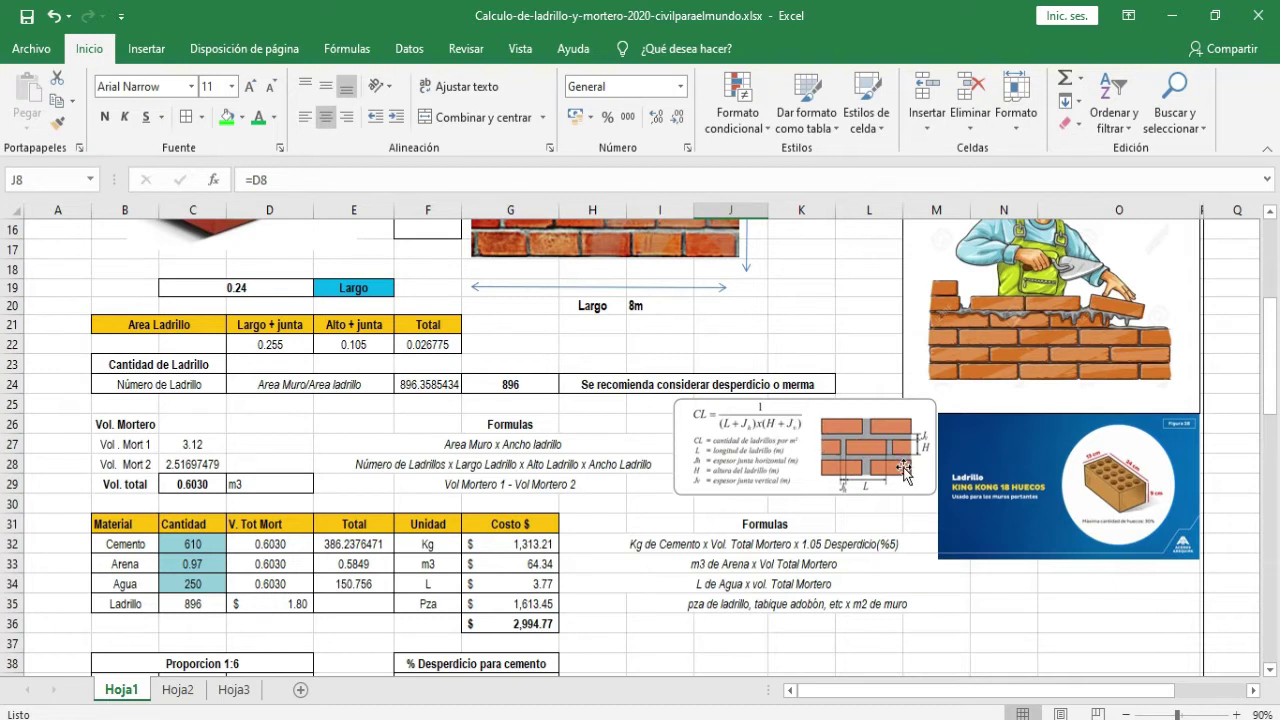
pyautogui.scroll(5, 780, 450)
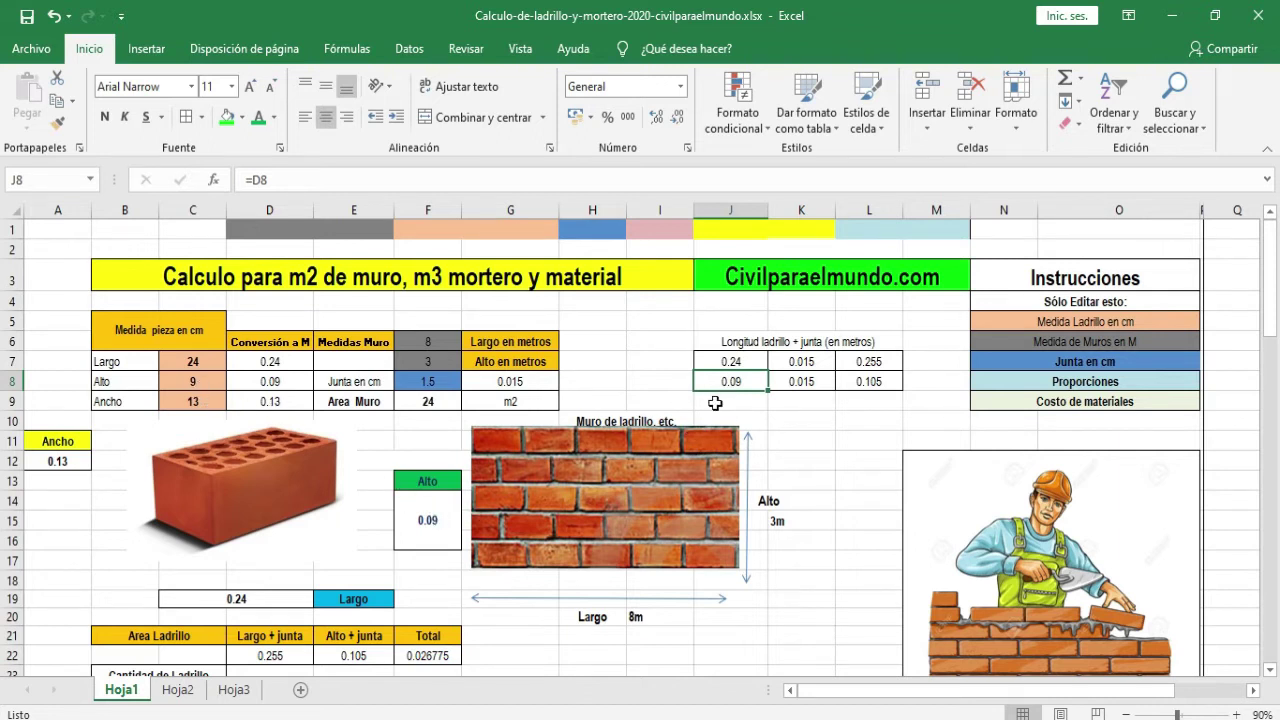
pyautogui.click(797, 382)
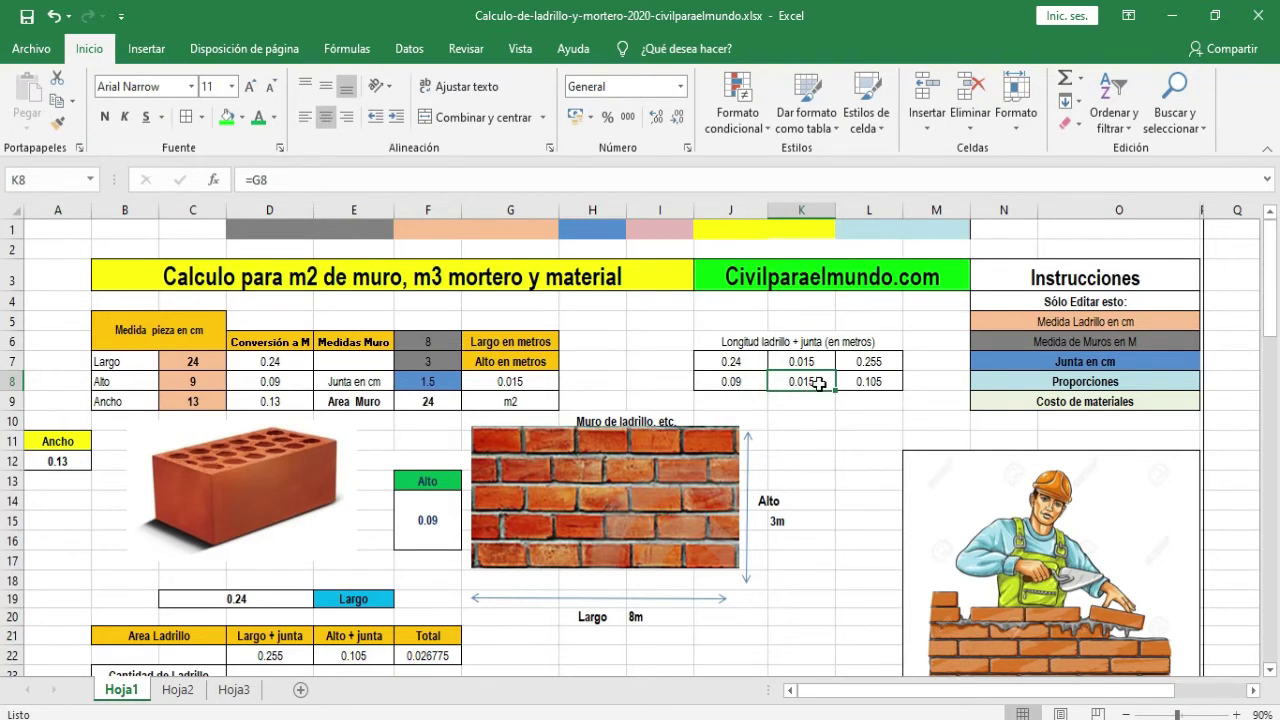
pyautogui.click(836, 420)
pyautogui.click(730, 381)
pyautogui.click(791, 385)
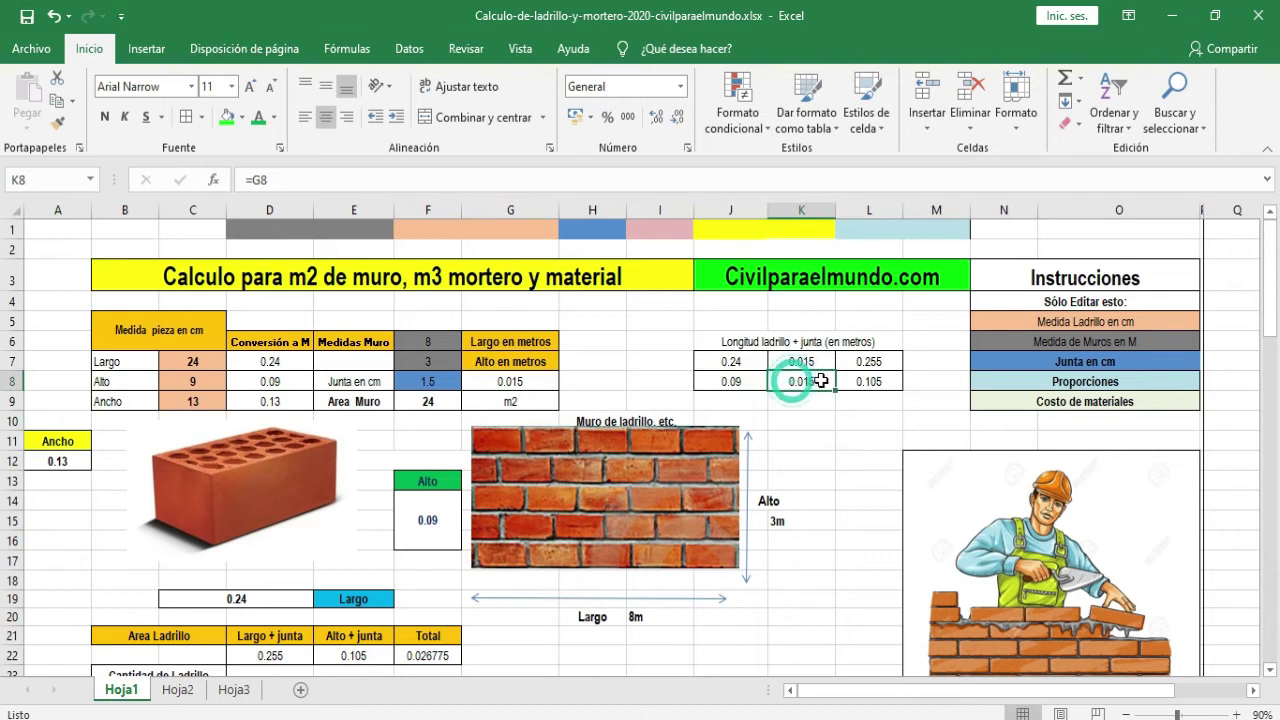
pyautogui.click(860, 382)
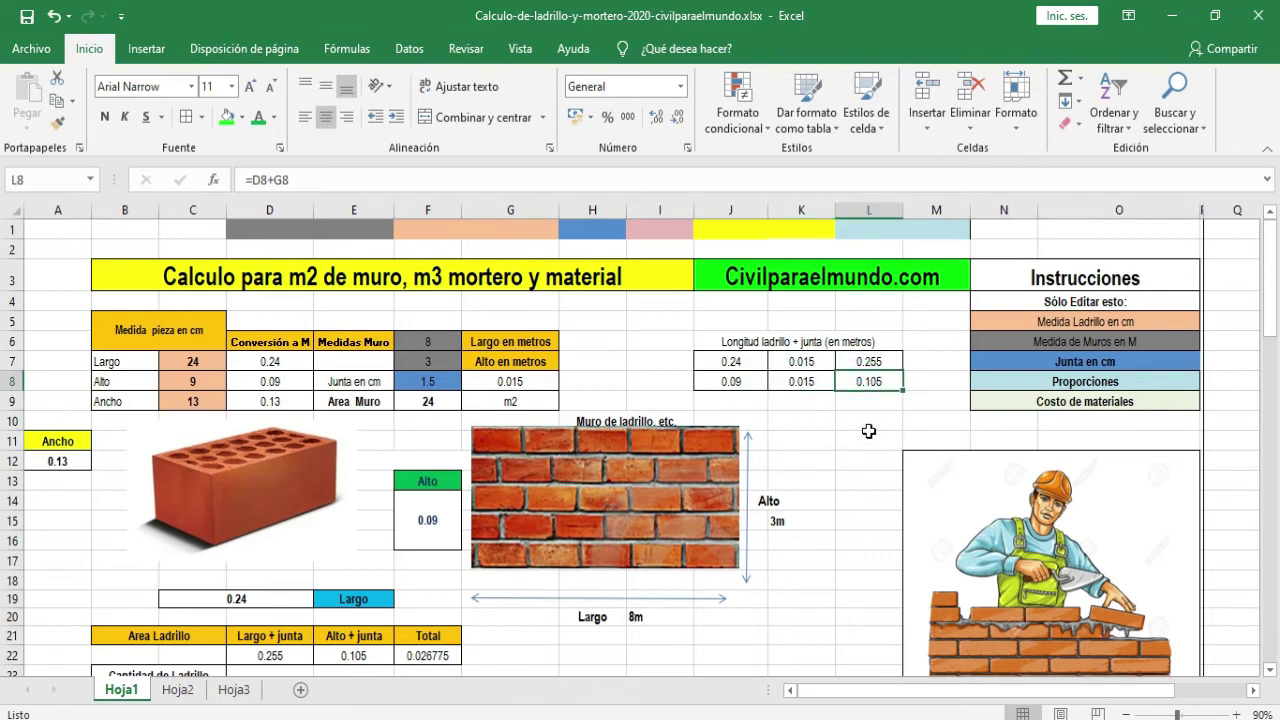
pyautogui.click(890, 361)
pyautogui.click(877, 381)
pyautogui.scroll(-4, 868, 455)
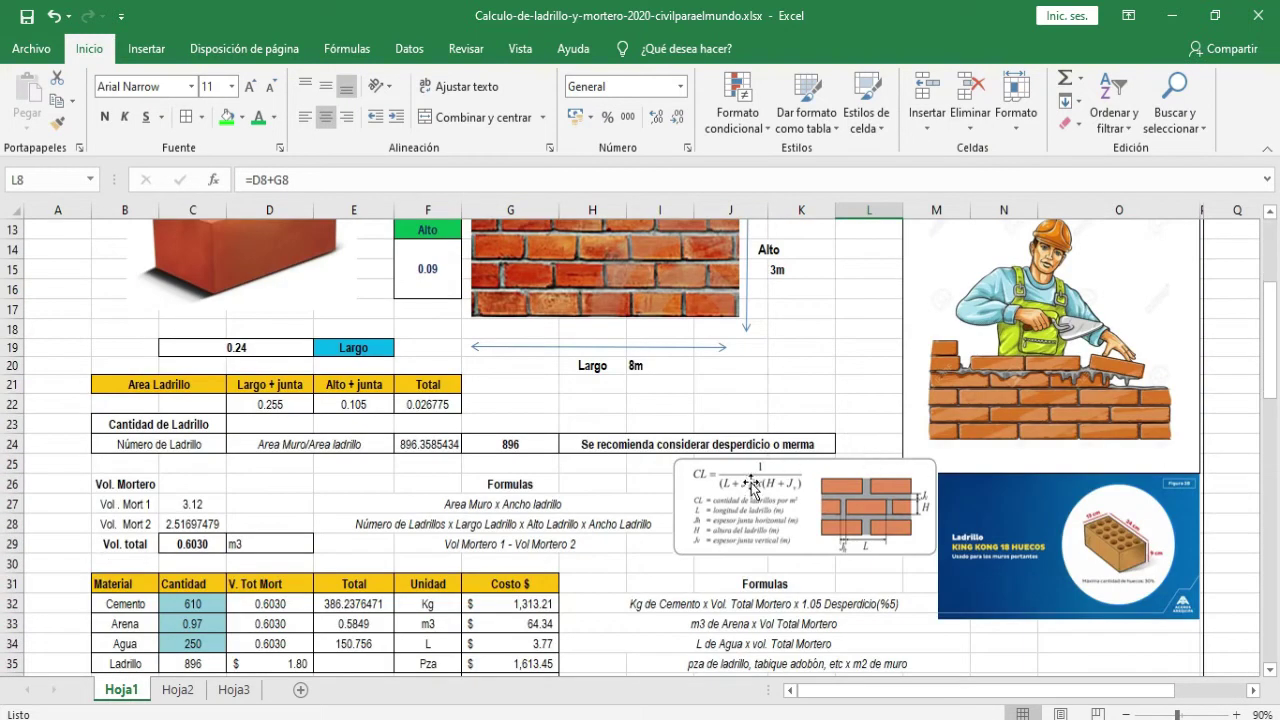
pyautogui.scroll(2, 843, 363)
pyautogui.scroll(2, 845, 370)
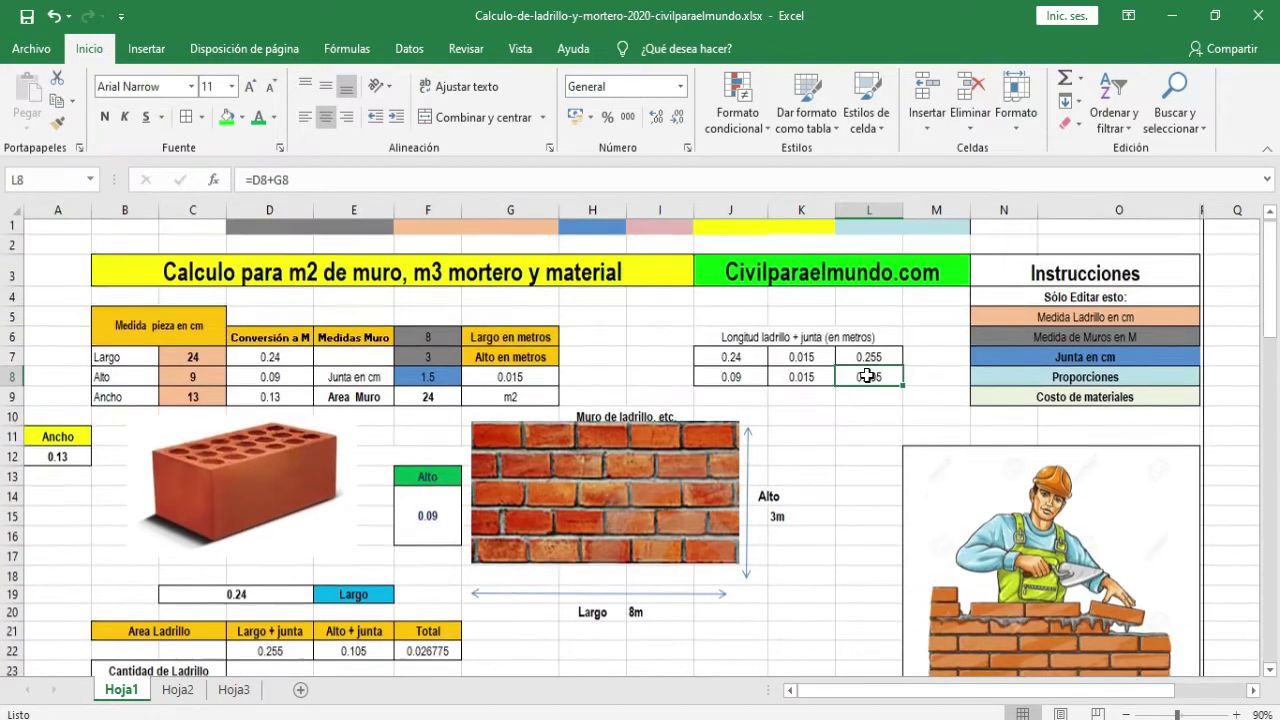
pyautogui.scroll(-1, 880, 412)
pyautogui.scroll(-1, 880, 412)
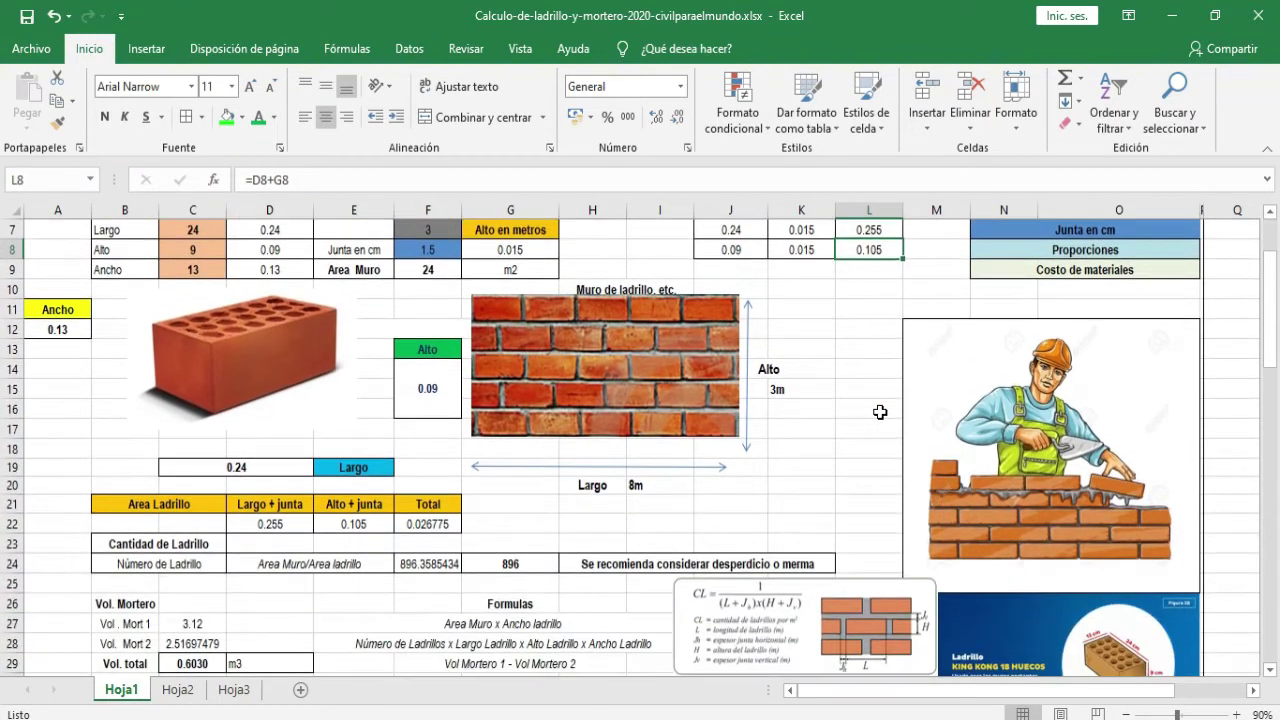
pyautogui.scroll(-1, 855, 415)
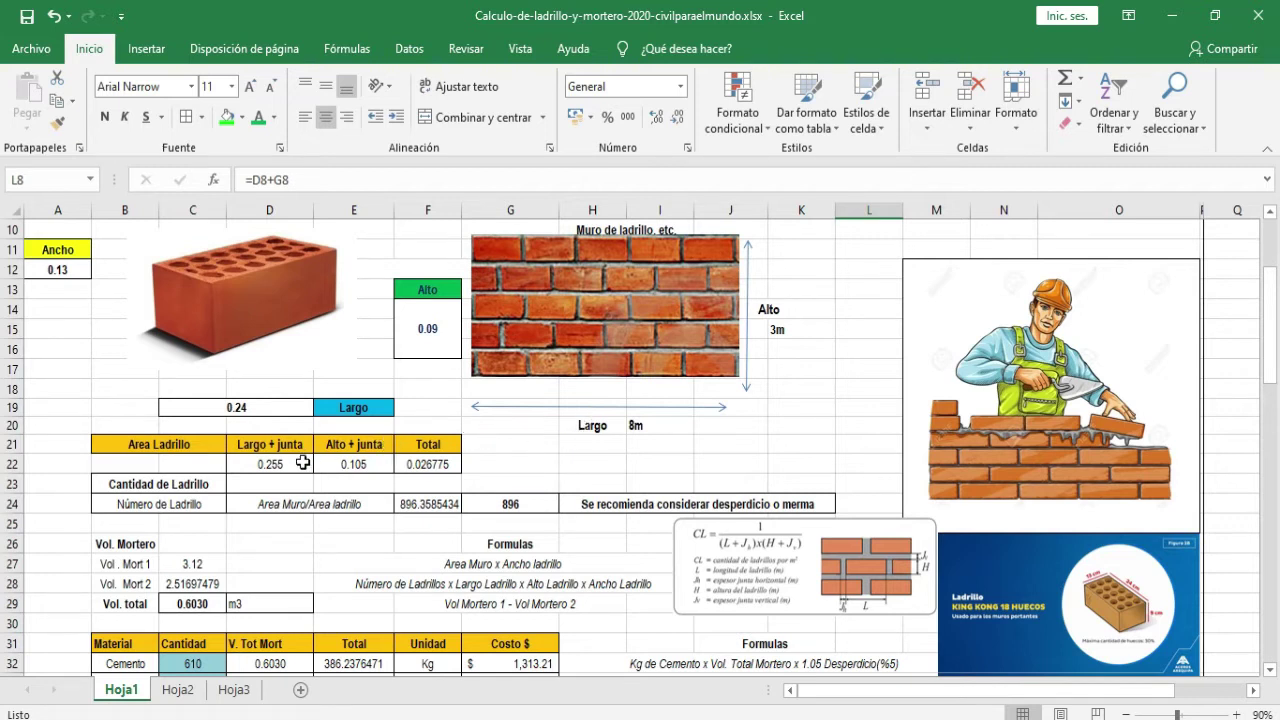
pyautogui.scroll(2, 318, 441)
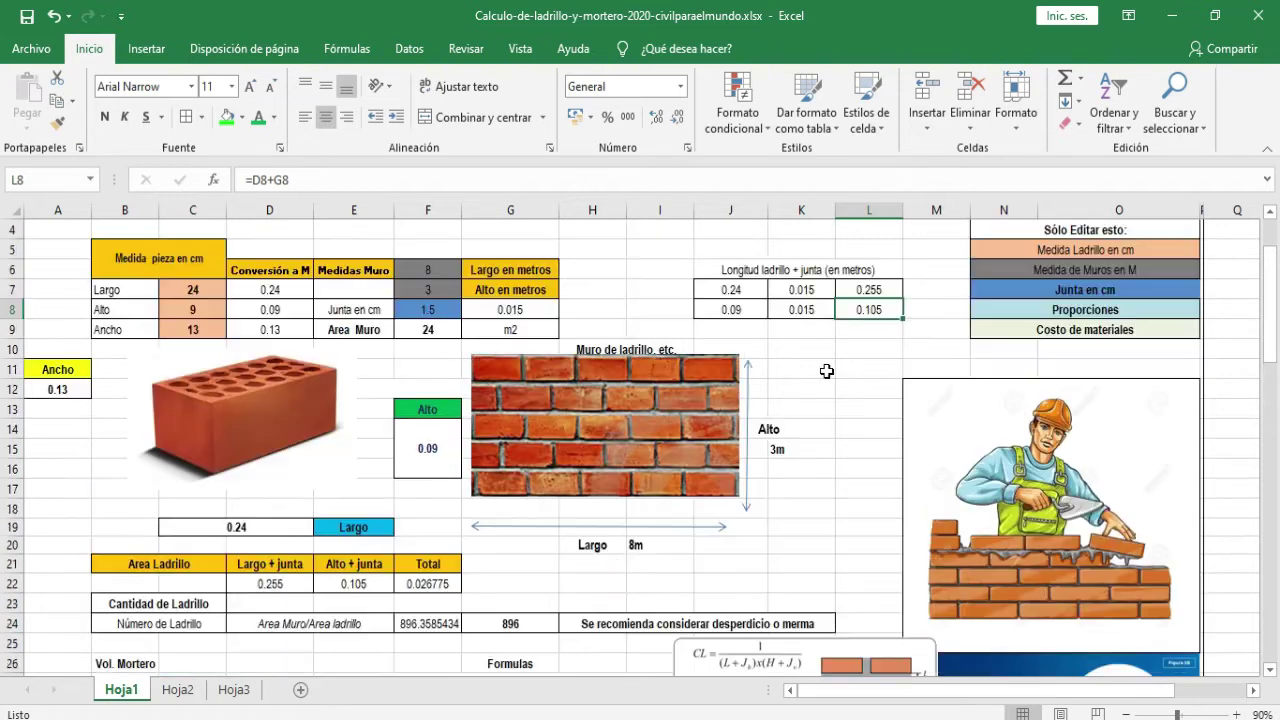
pyautogui.click(880, 289)
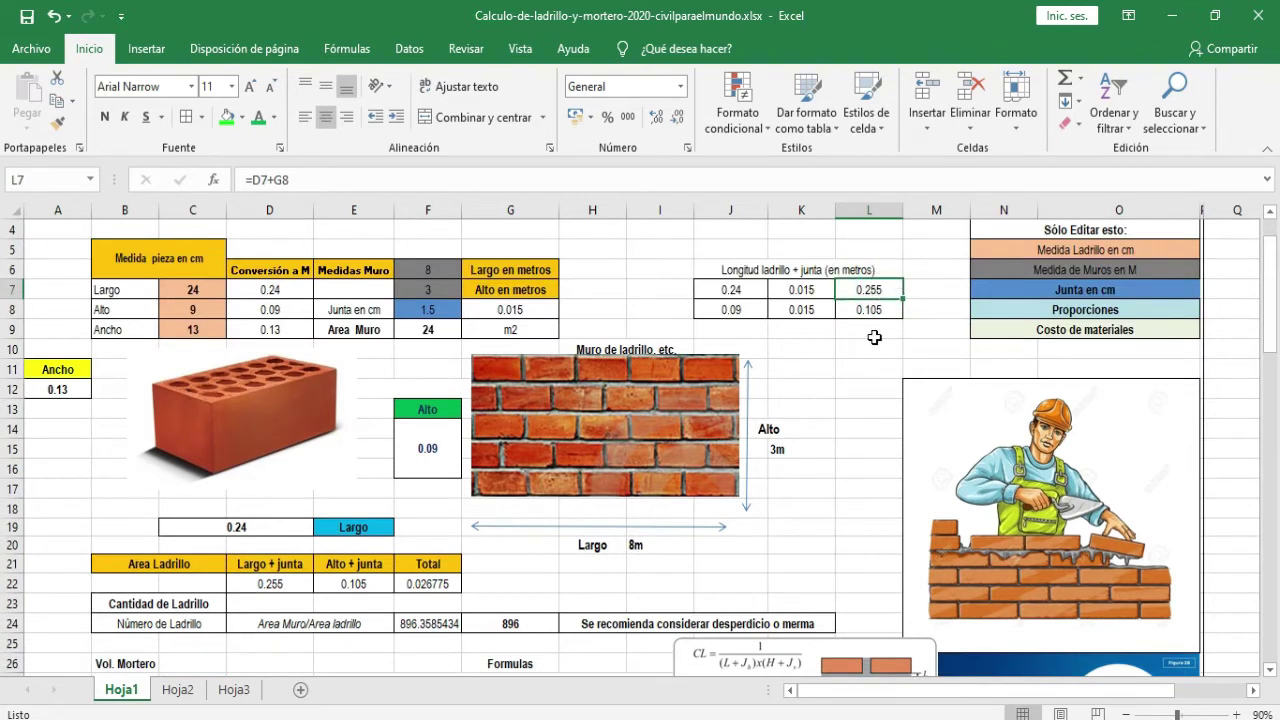
pyautogui.click(298, 587)
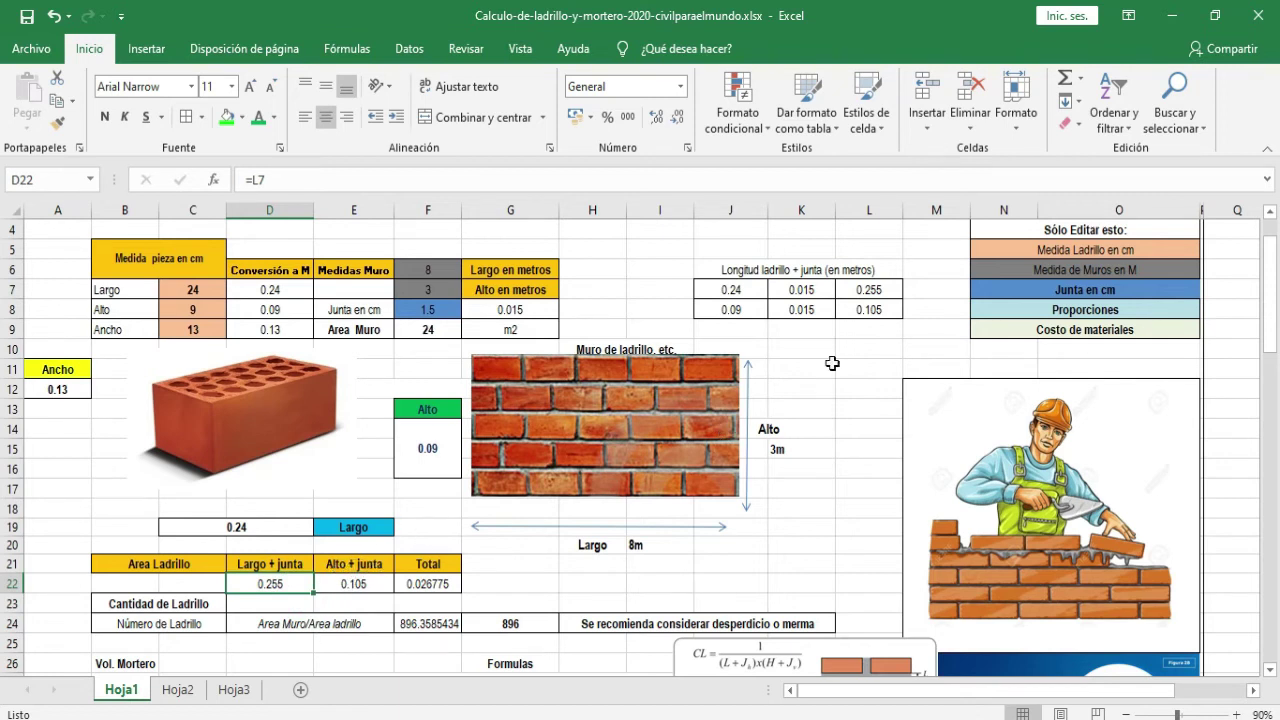
pyautogui.click(867, 311)
pyautogui.click(376, 586)
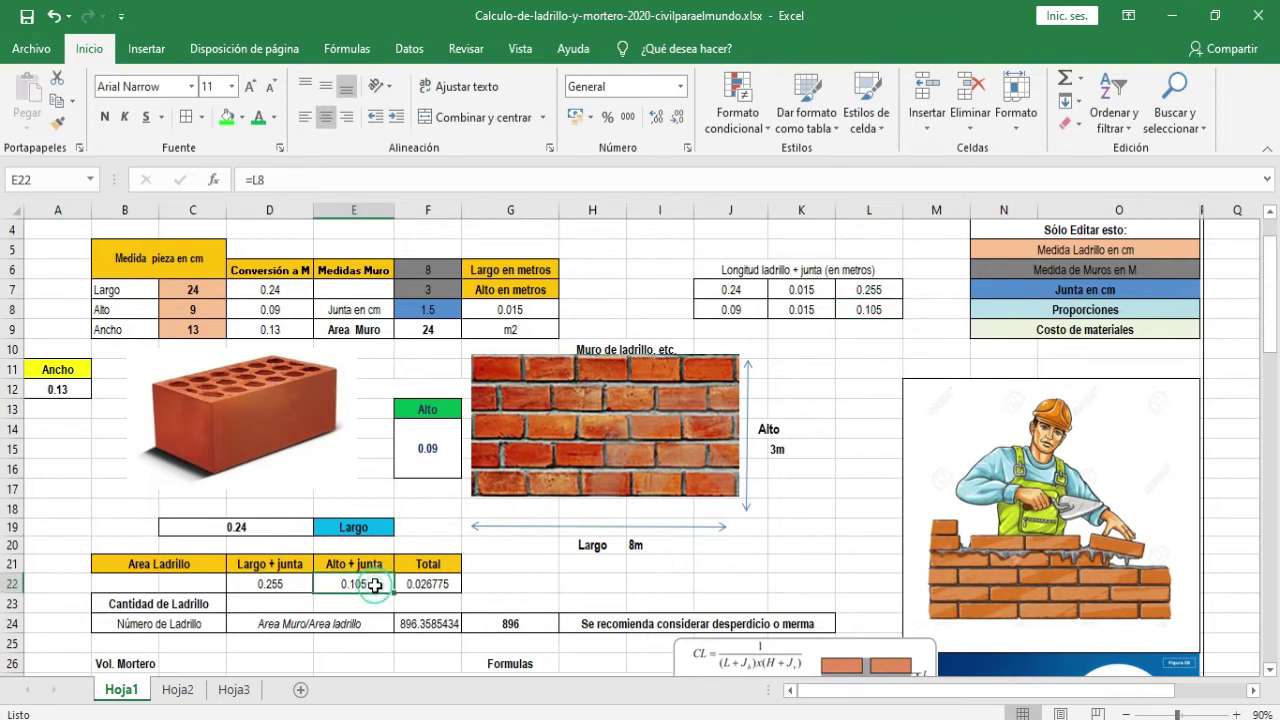
pyautogui.scroll(-1, 852, 497)
pyautogui.scroll(-1, 852, 497)
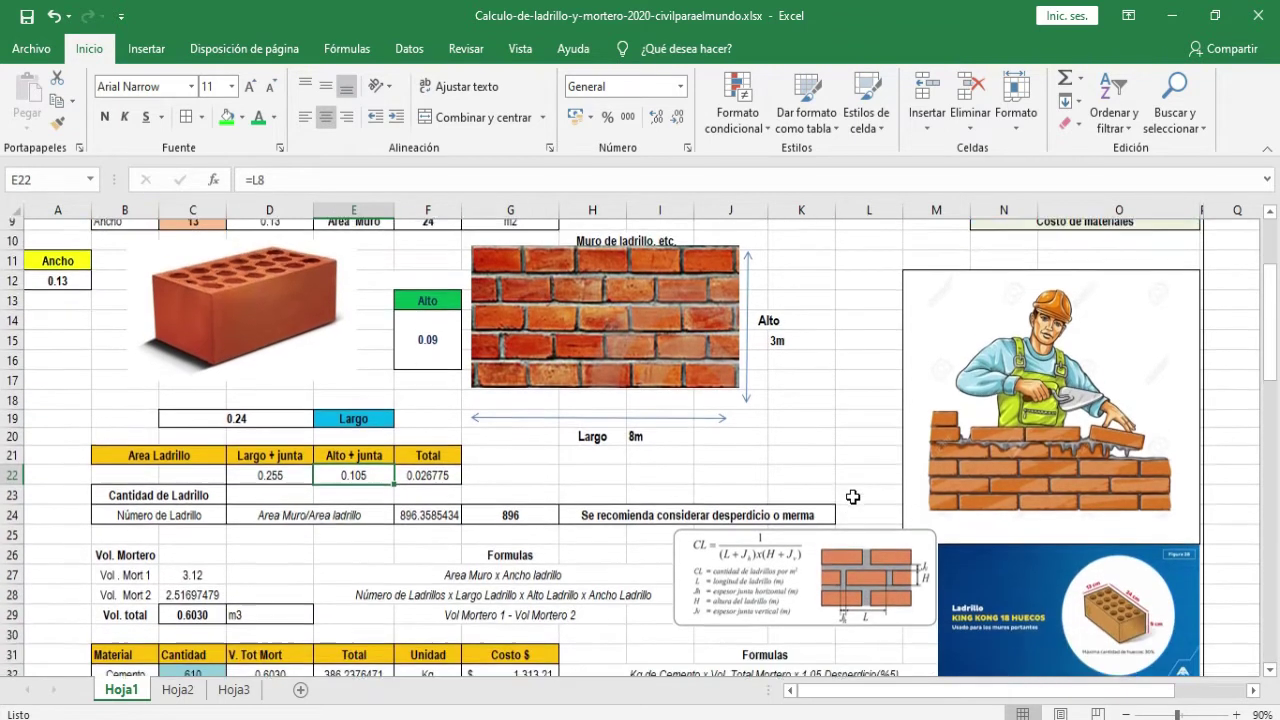
pyautogui.scroll(-1, 852, 497)
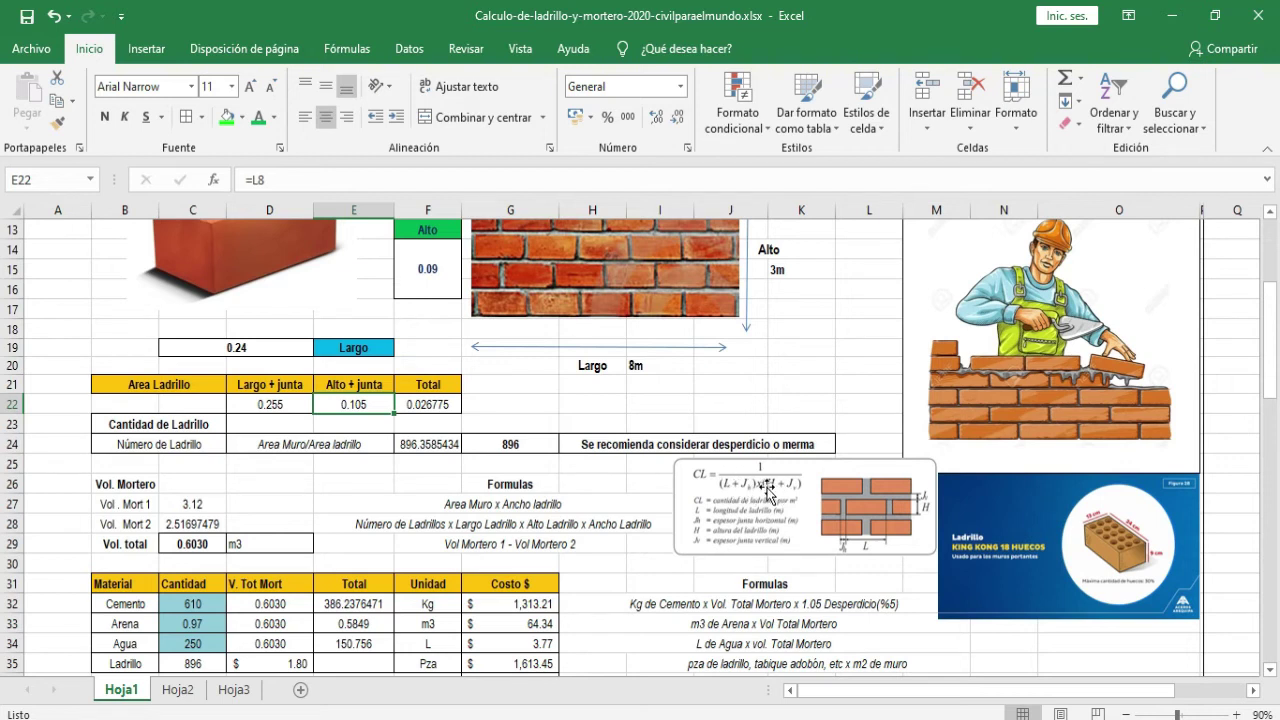
pyautogui.click(428, 404)
pyautogui.doubleClick(432, 404)
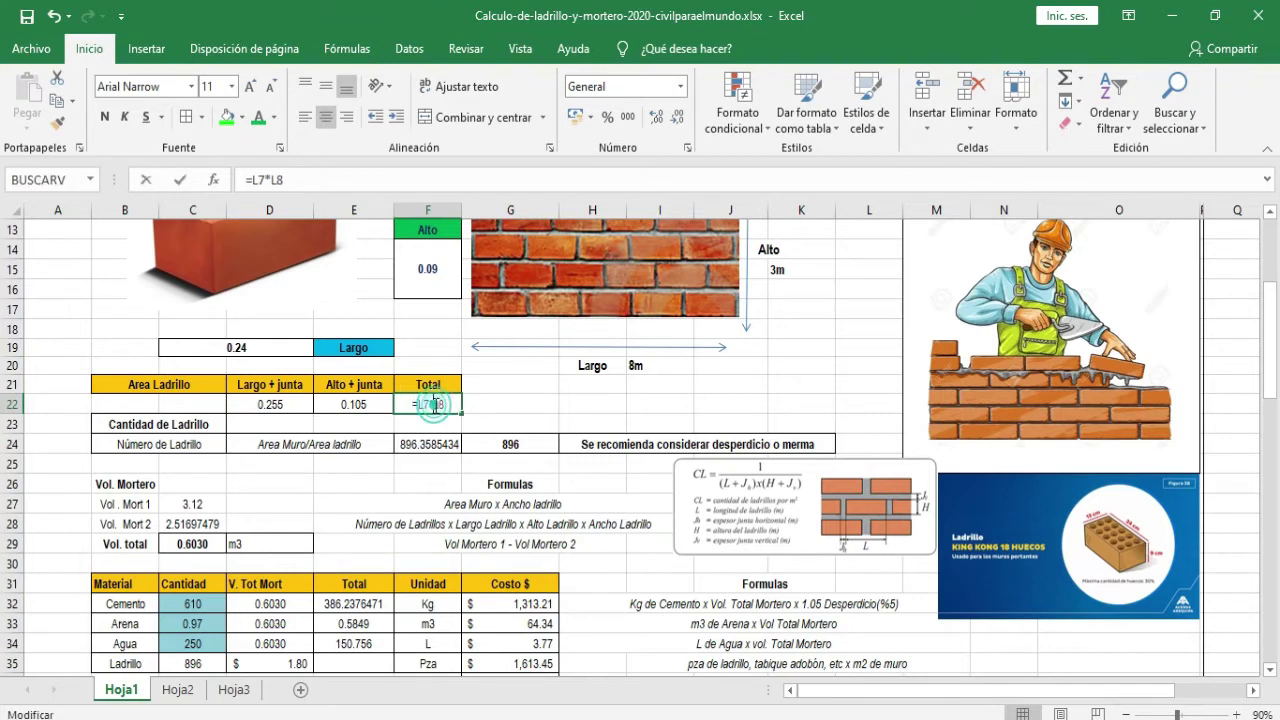
pyautogui.scroll(2, 829, 360)
pyautogui.scroll(2, 829, 360)
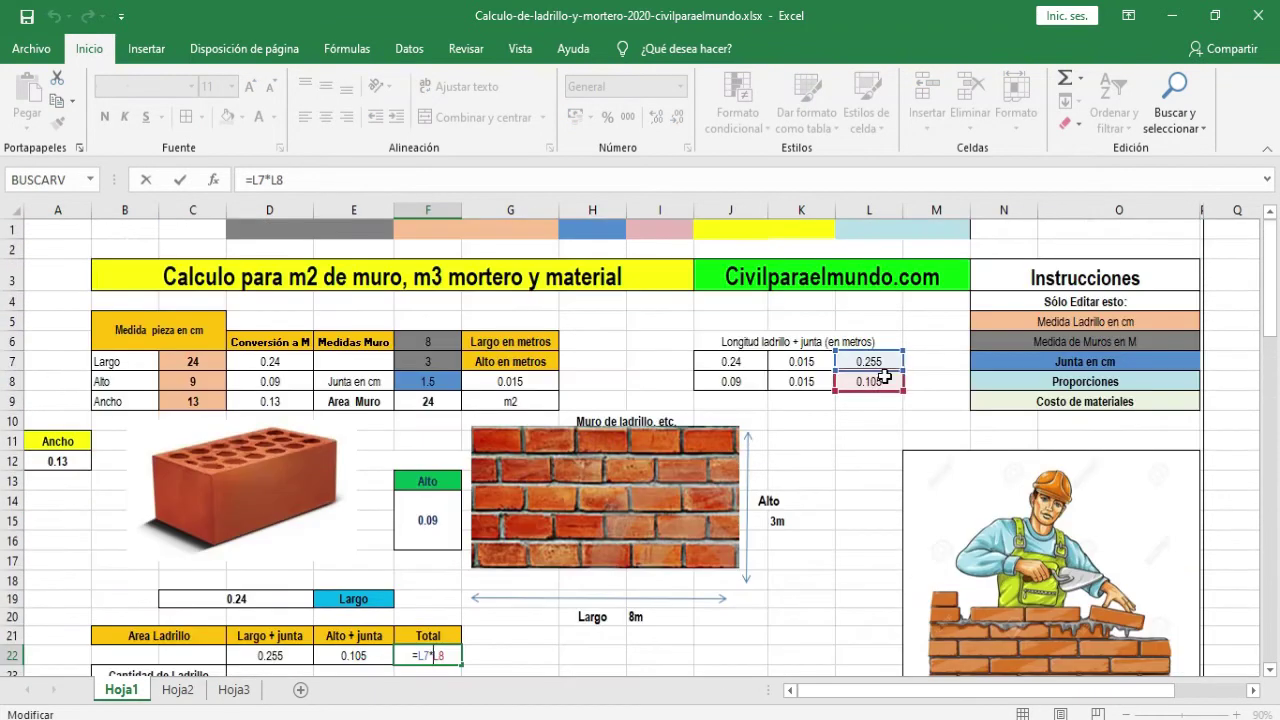
pyautogui.scroll(-1, 860, 457)
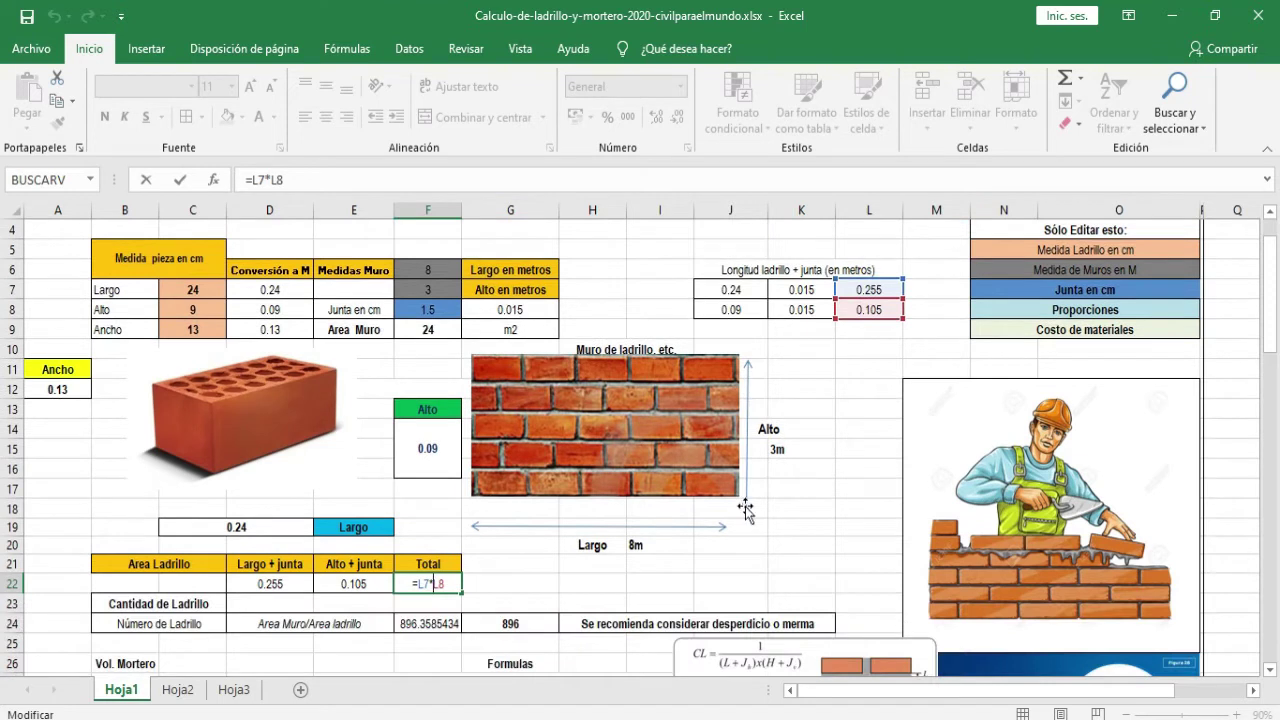
pyautogui.click(600, 582)
pyautogui.click(449, 578)
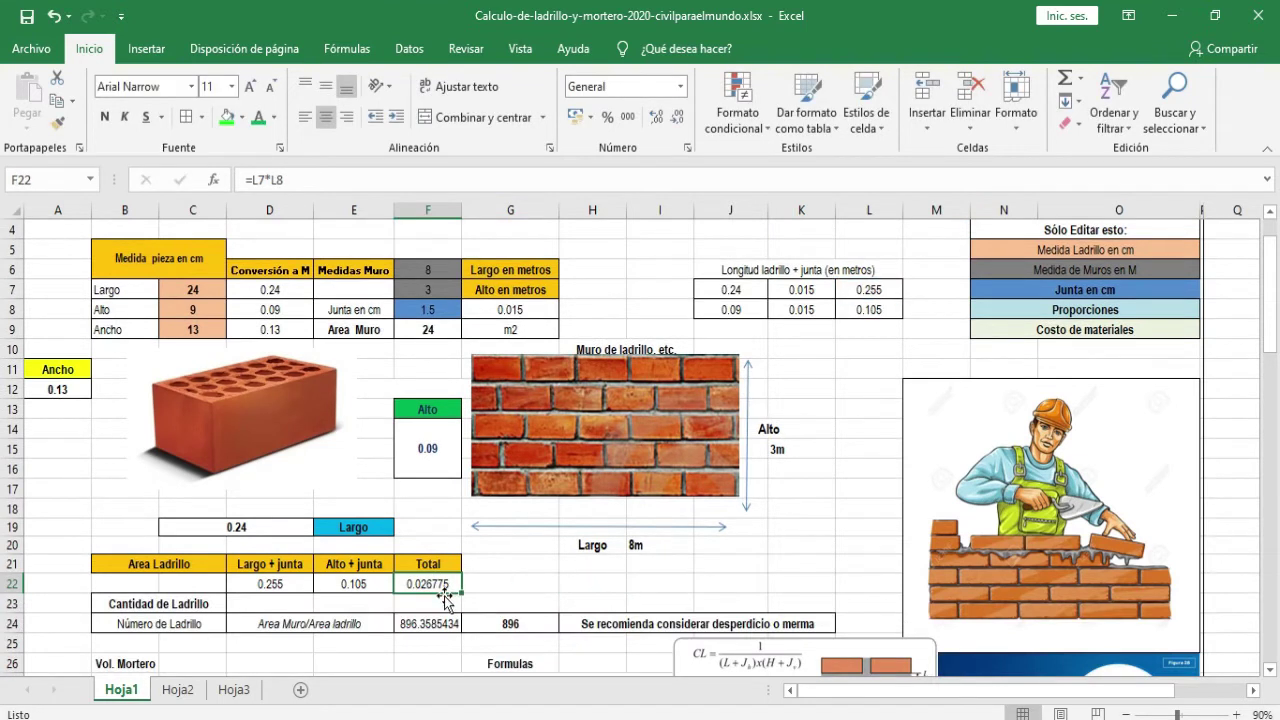
pyautogui.scroll(-2, 560, 566)
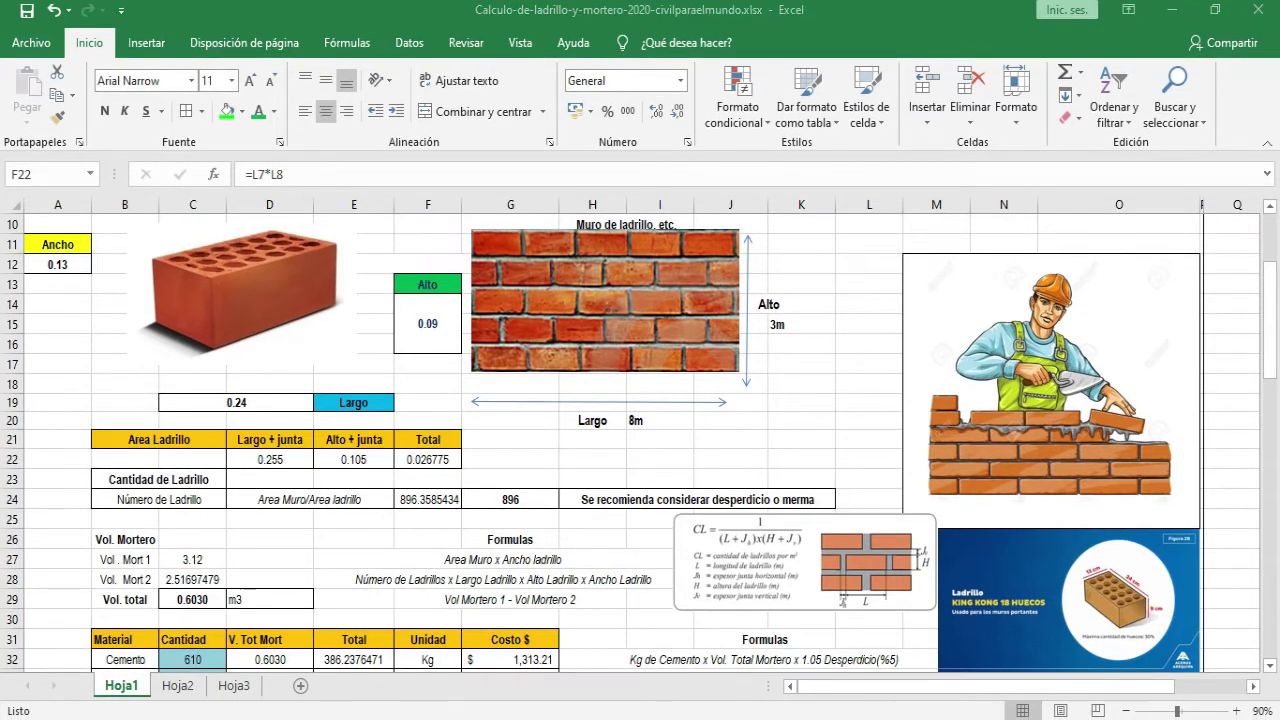
pyautogui.click(430, 462)
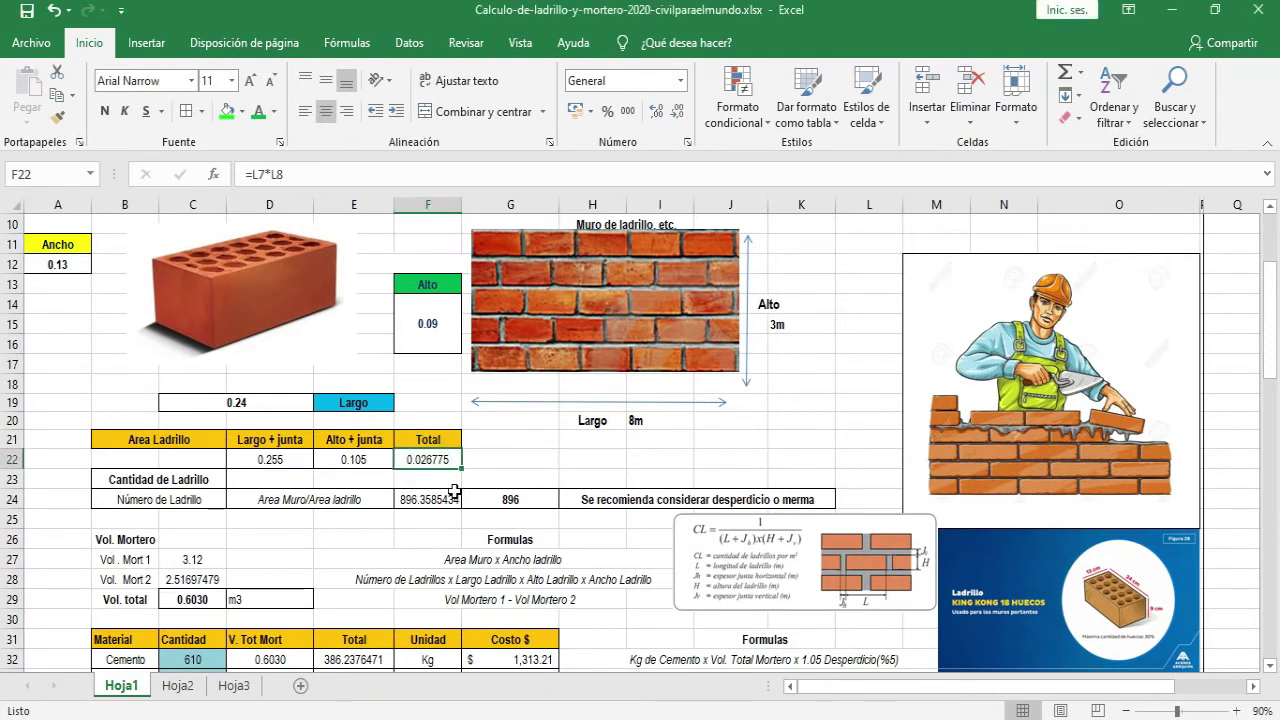
pyautogui.scroll(-1, 762, 568)
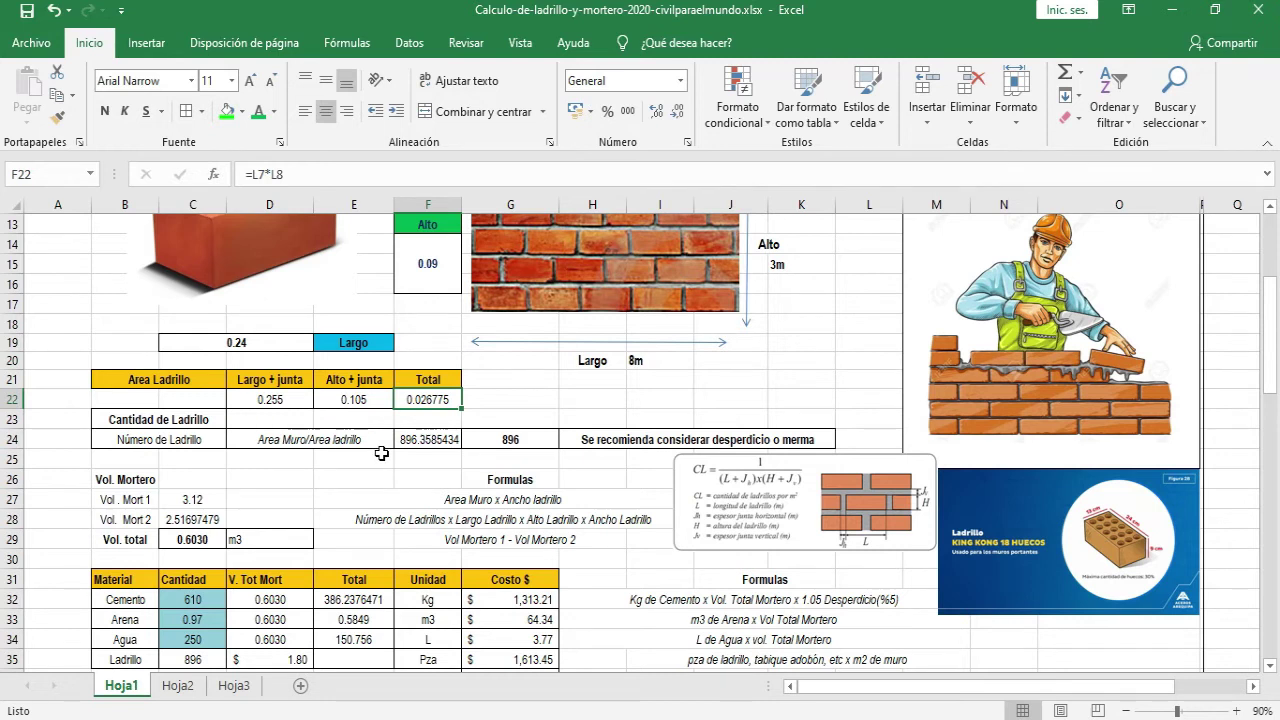
pyautogui.scroll(2, 381, 453)
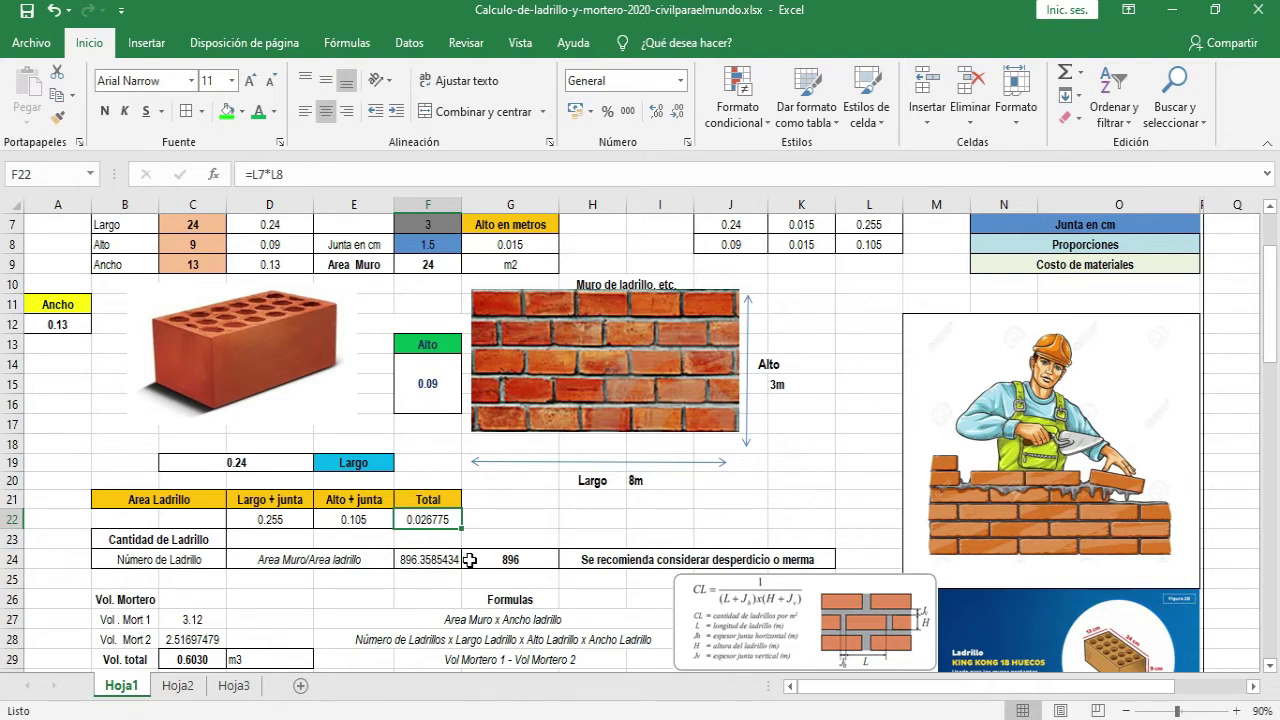
pyautogui.doubleClick(427, 561)
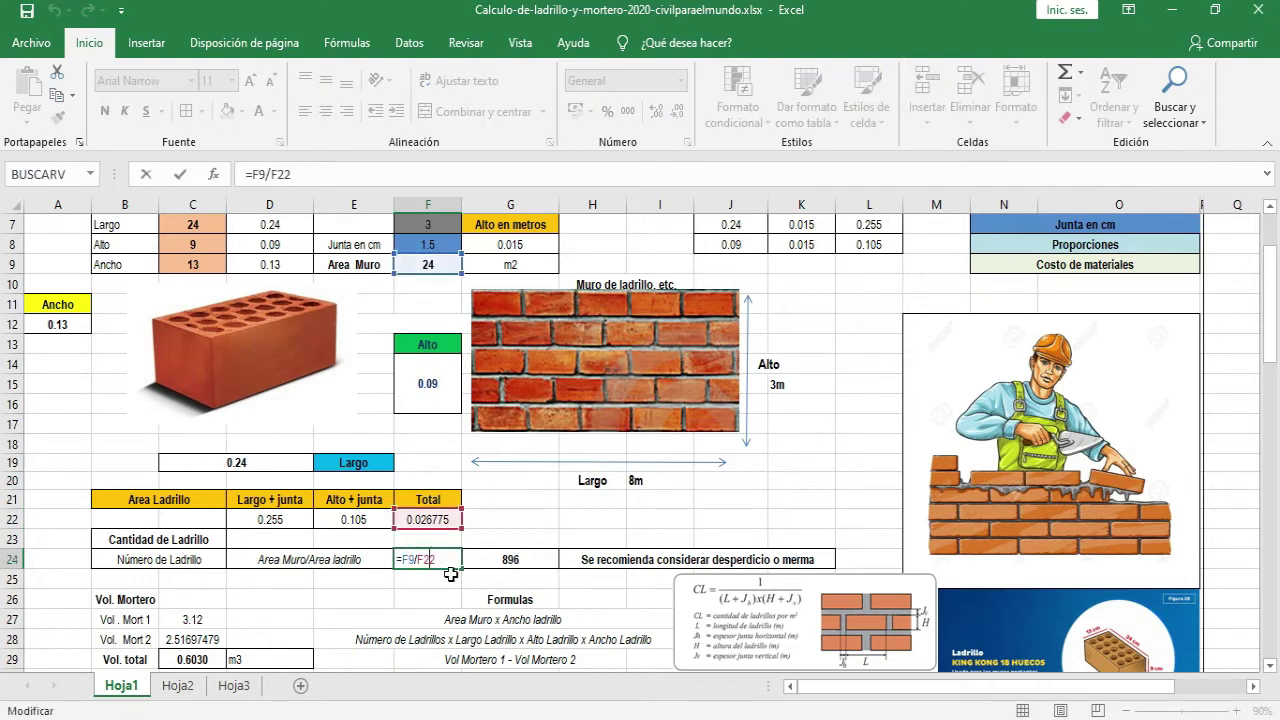
pyautogui.click(432, 581)
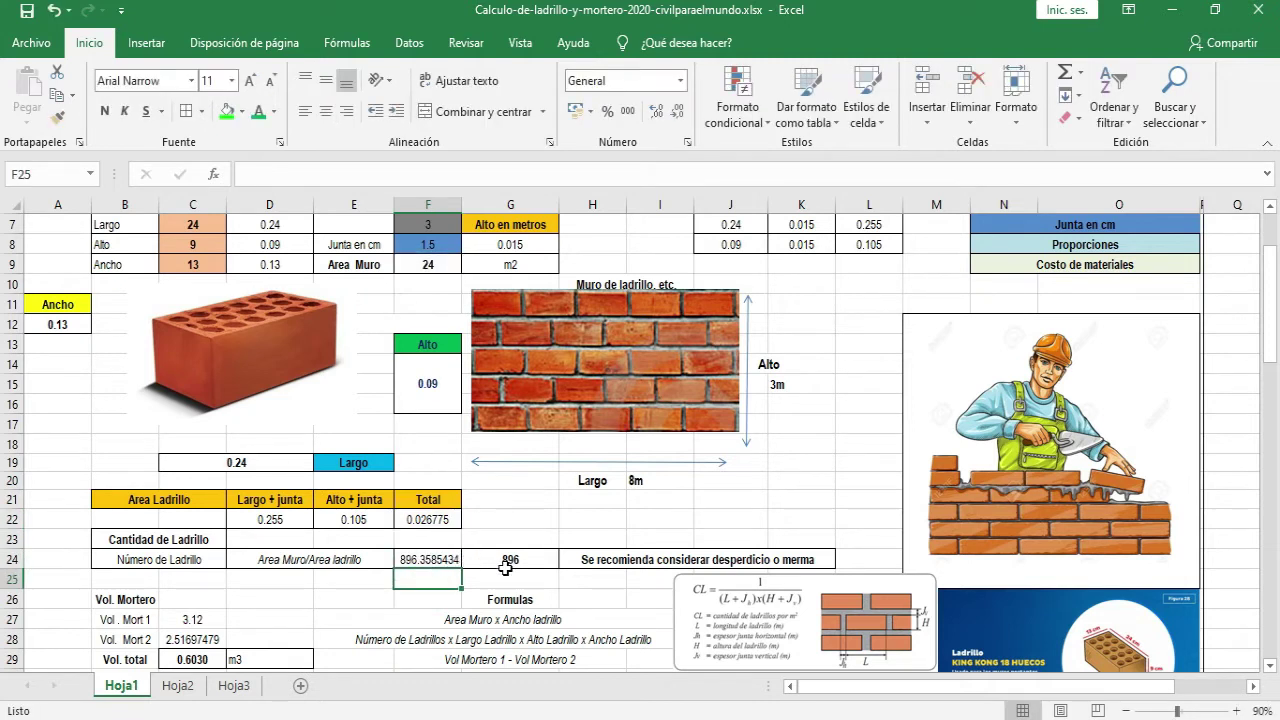
pyautogui.scroll(-1, 586, 590)
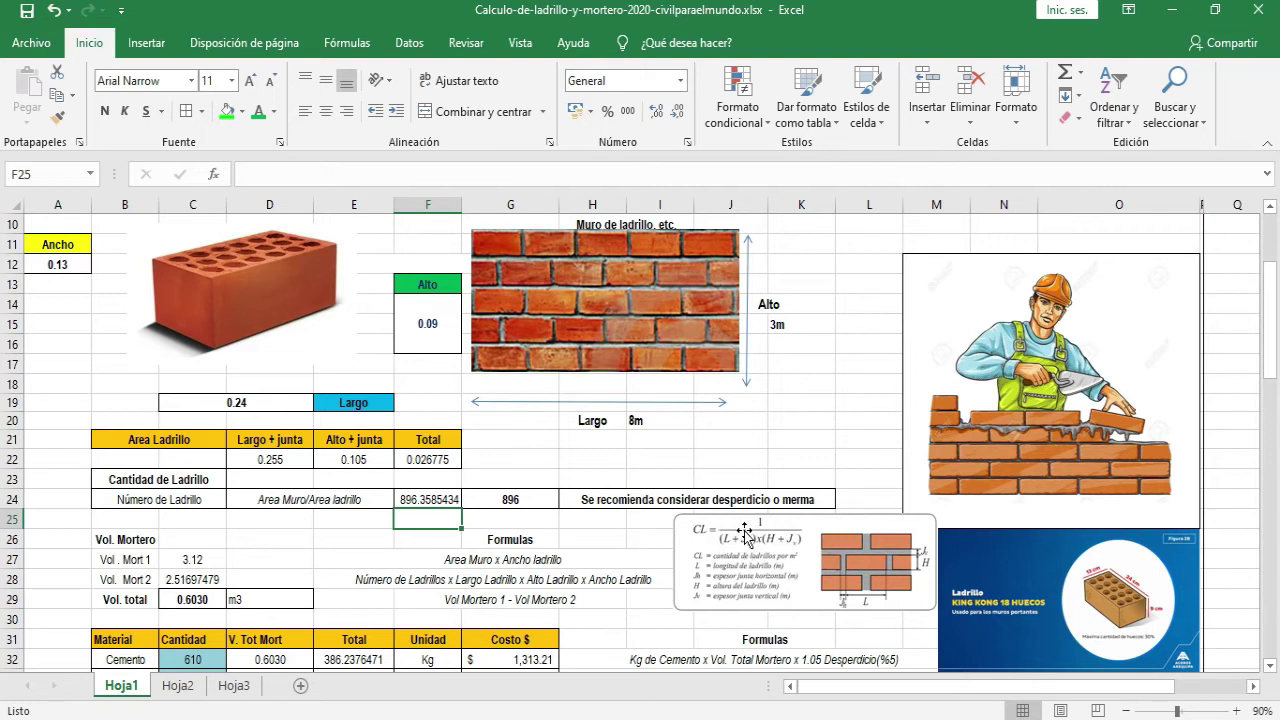
pyautogui.scroll(1, 785, 550)
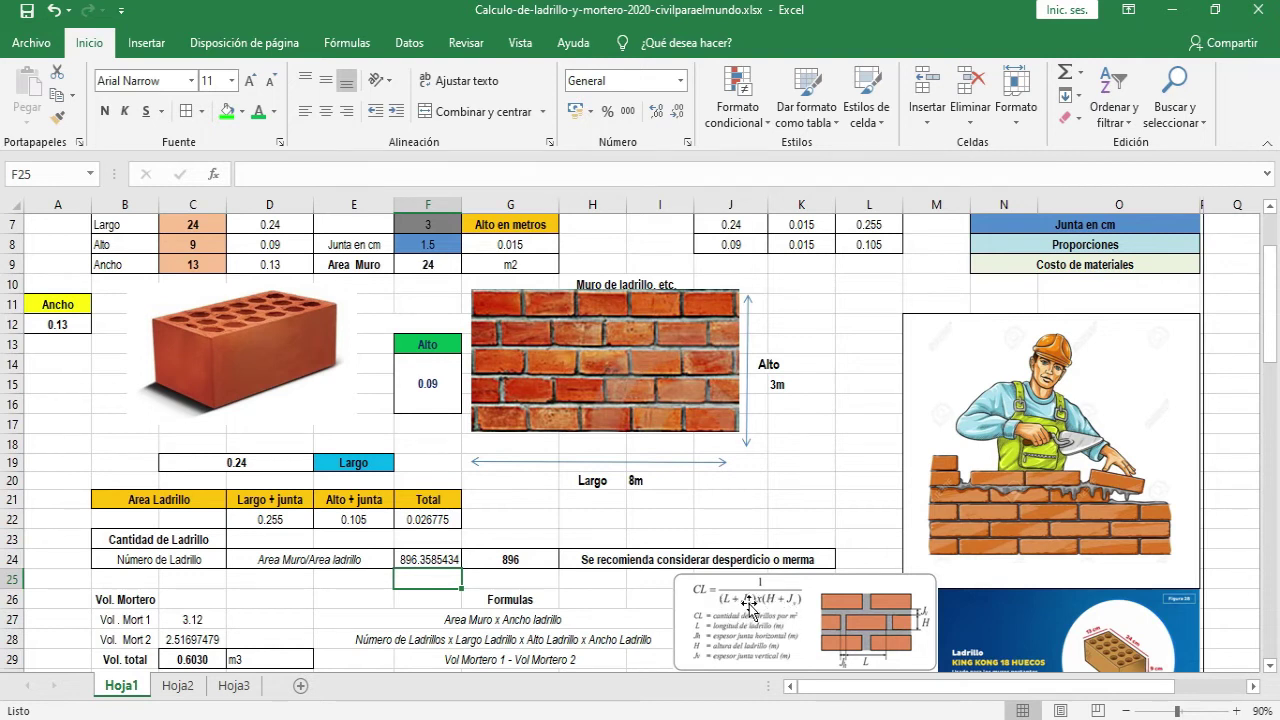
pyautogui.click(444, 521)
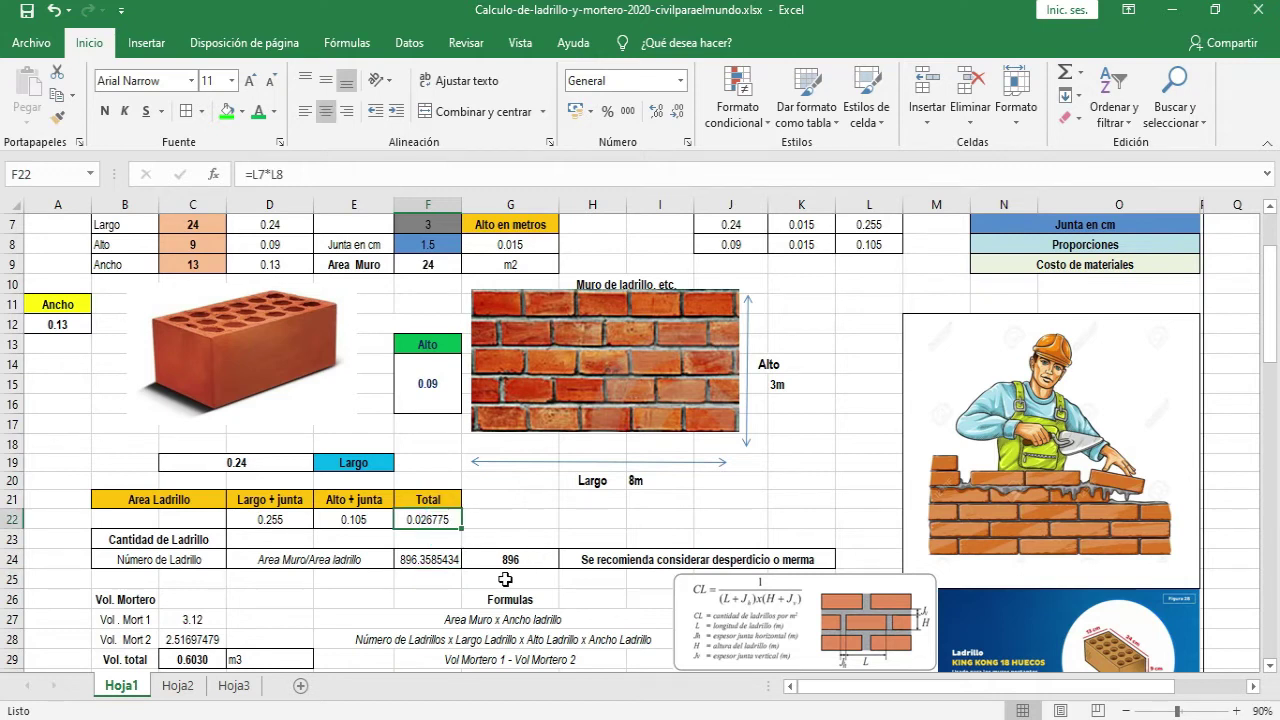
pyautogui.doubleClick(426, 559)
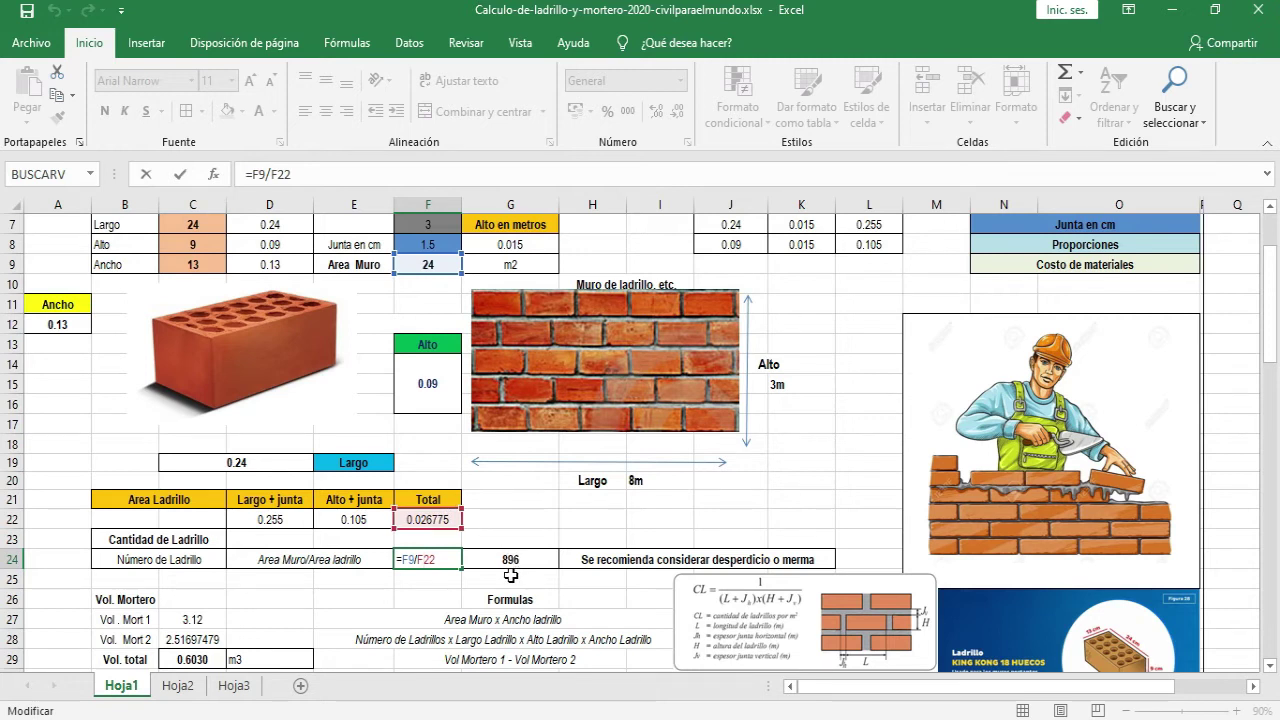
pyautogui.hotkey('ctrl', 'Return')
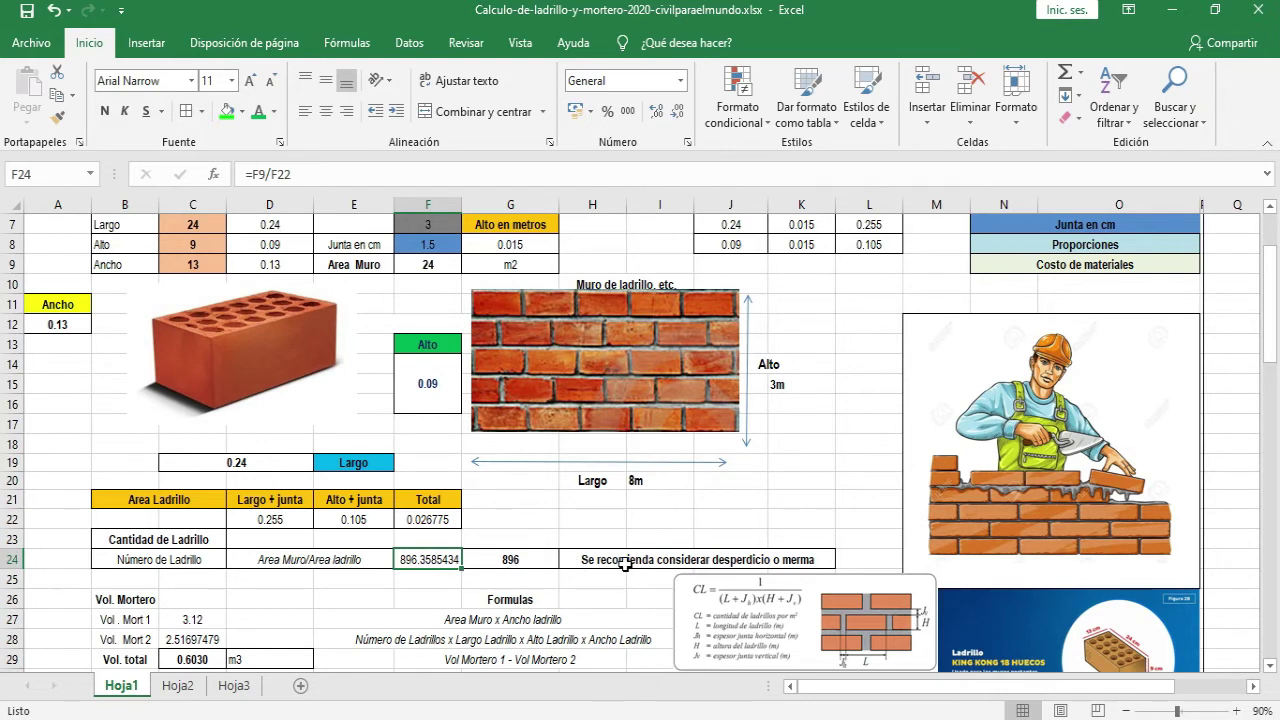
pyautogui.scroll(-1, 610, 583)
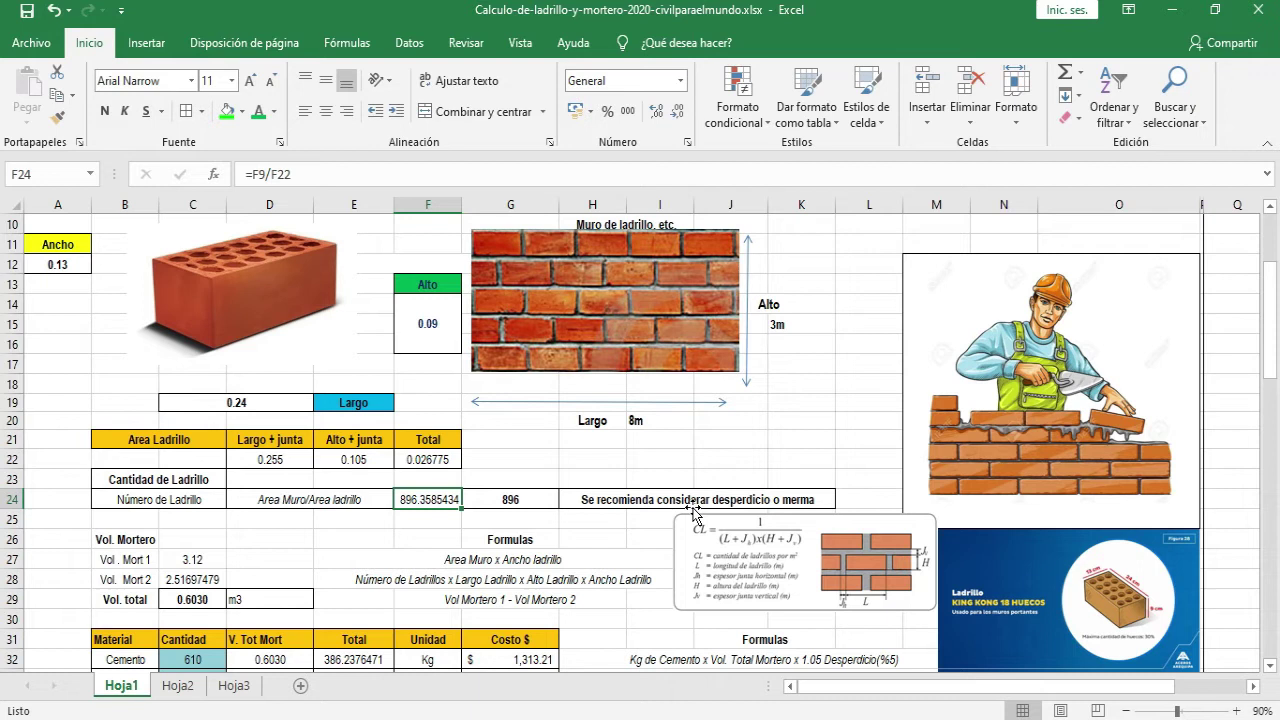
pyautogui.click(545, 502)
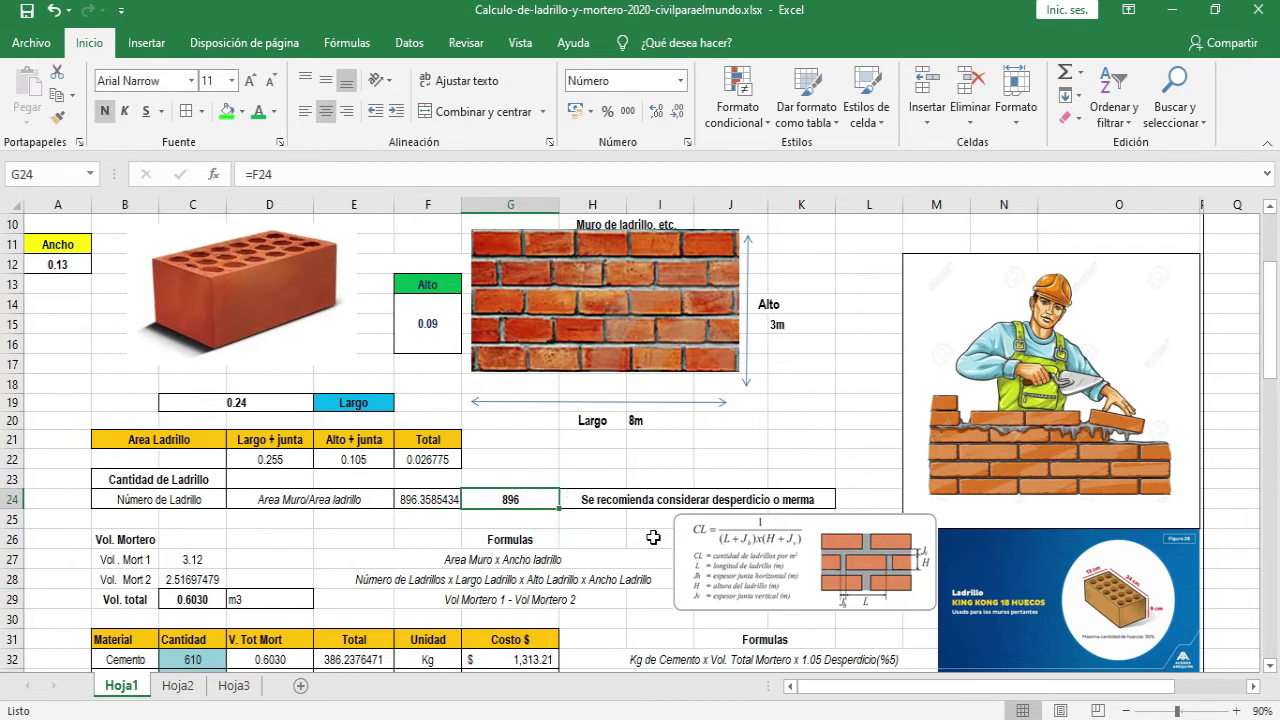
pyautogui.scroll(-1, 654, 538)
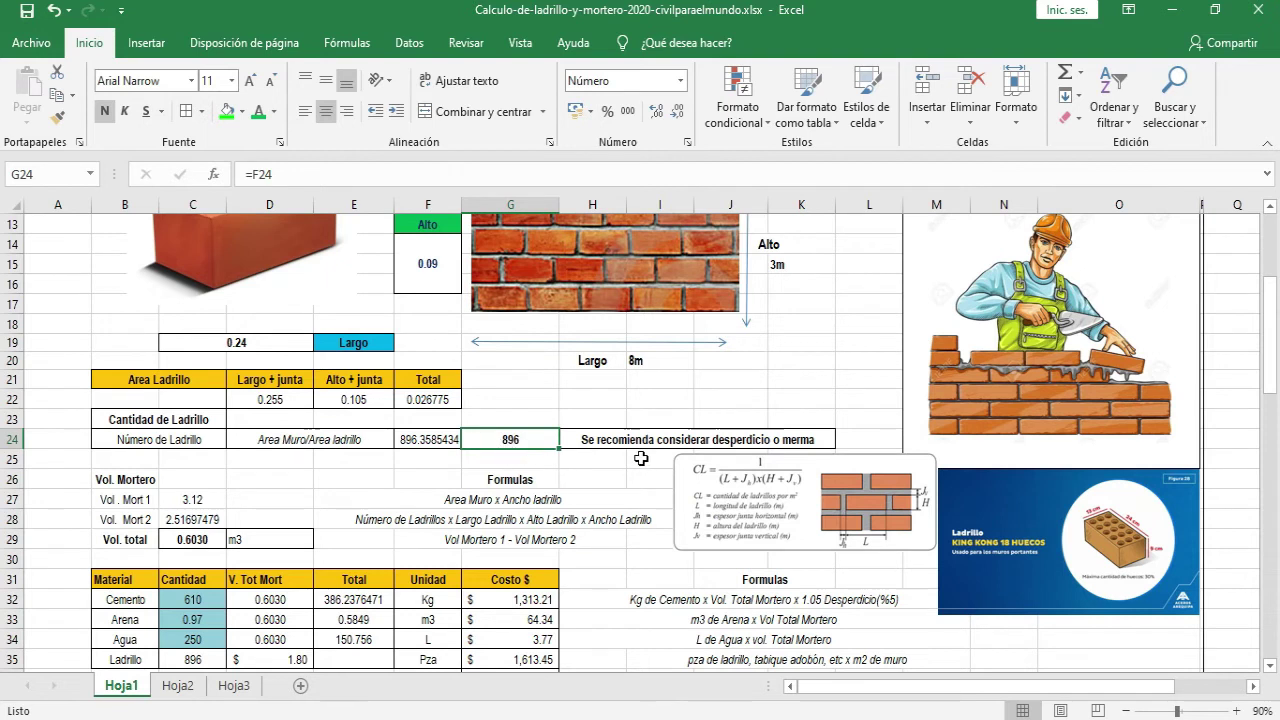
pyautogui.scroll(-1, 718, 492)
pyautogui.click(856, 541)
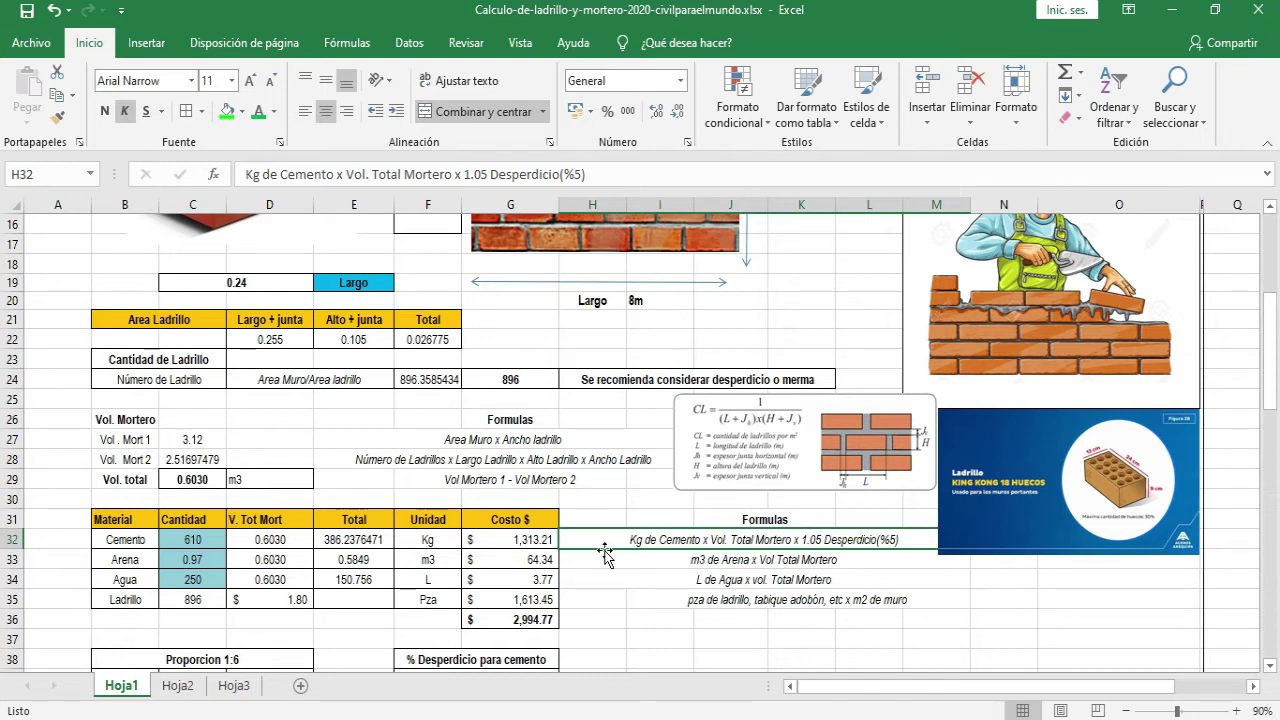
pyautogui.click(262, 424)
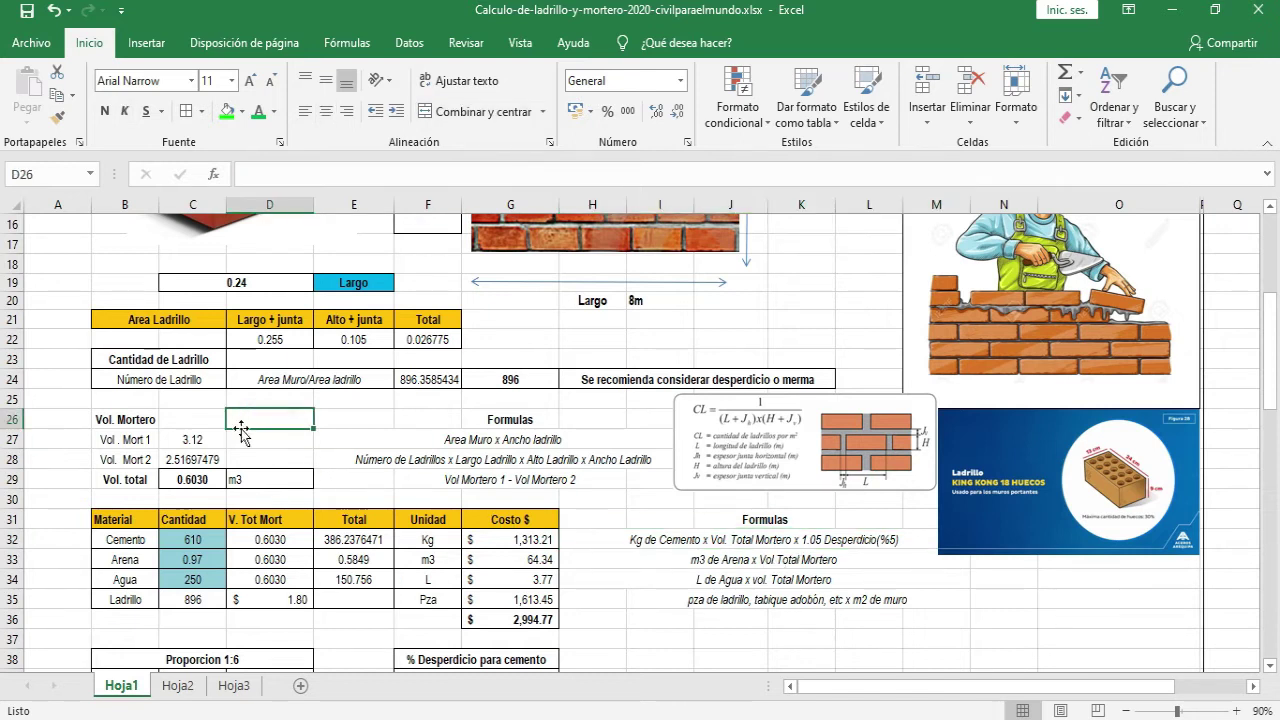
pyautogui.click(152, 424)
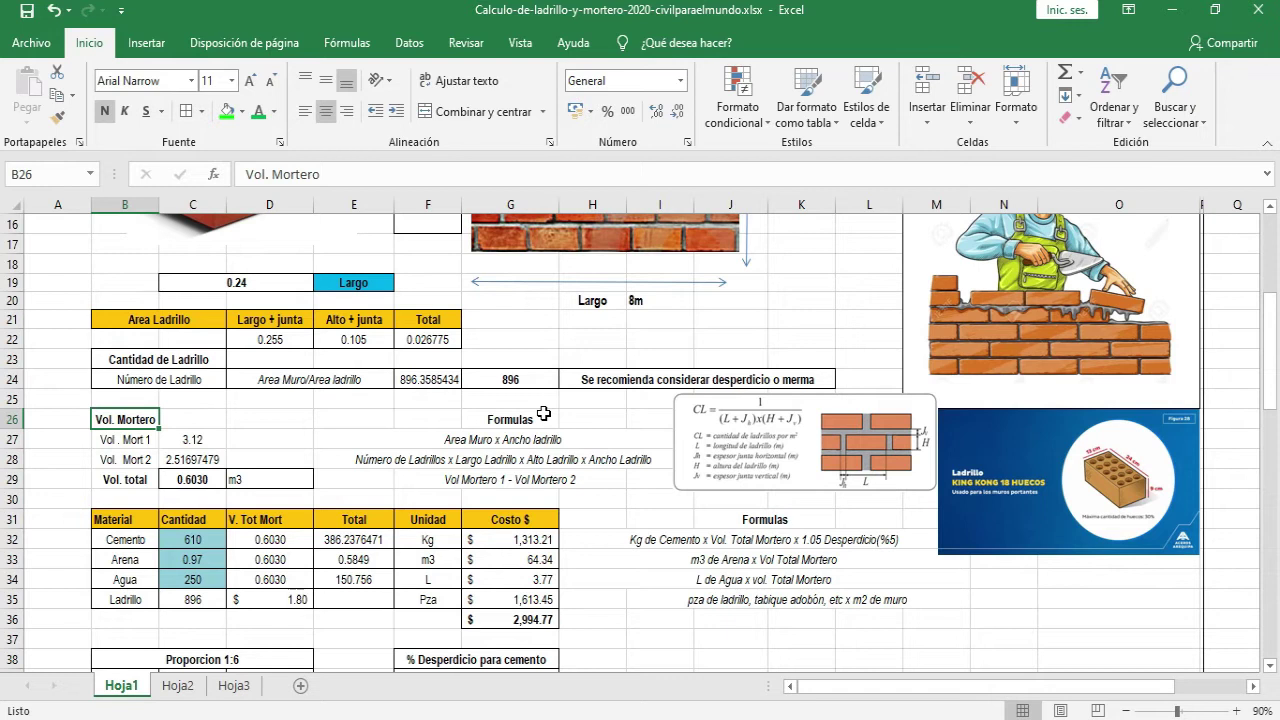
pyautogui.click(110, 442)
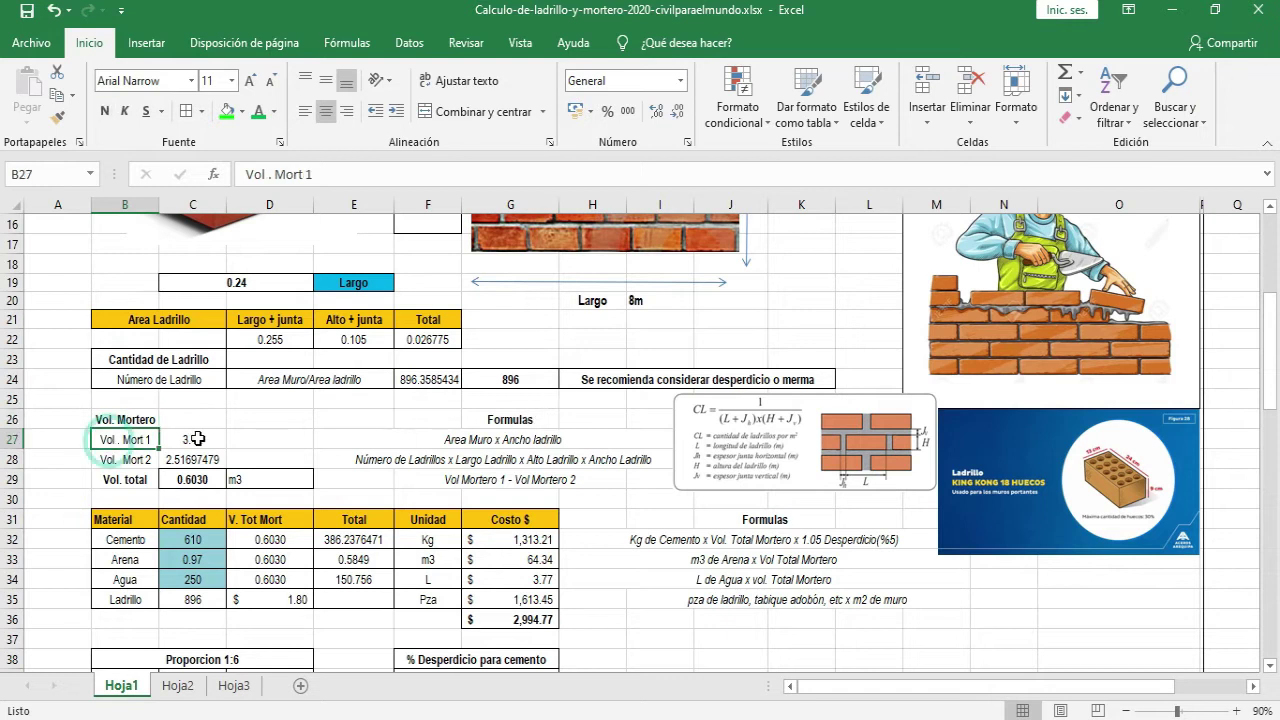
pyautogui.doubleClick(195, 439)
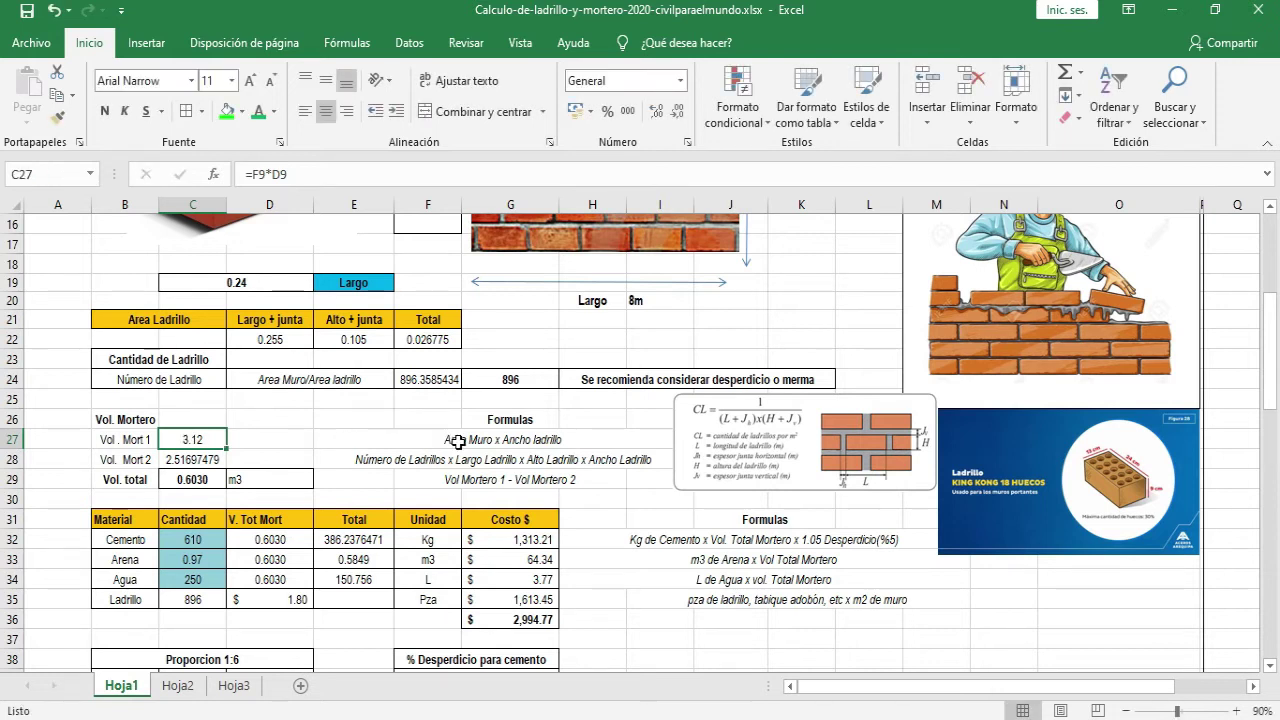
pyautogui.scroll(3, 475, 455)
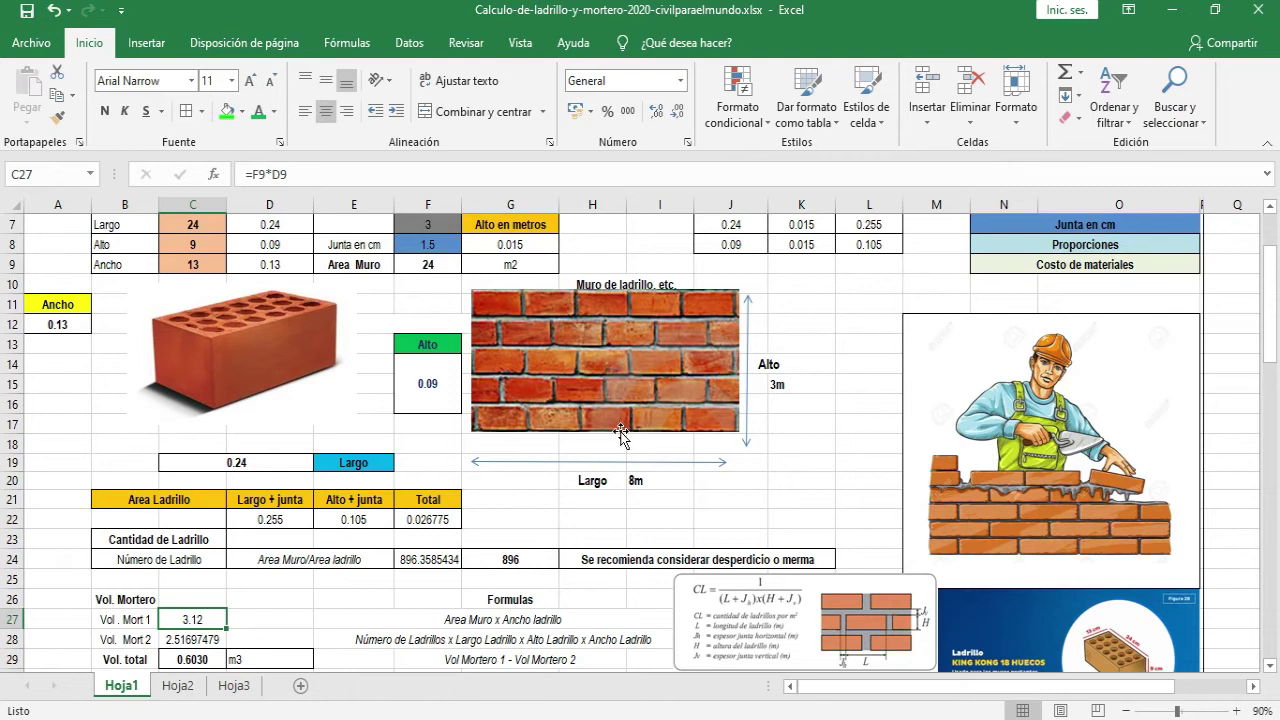
pyautogui.scroll(-1, 620, 432)
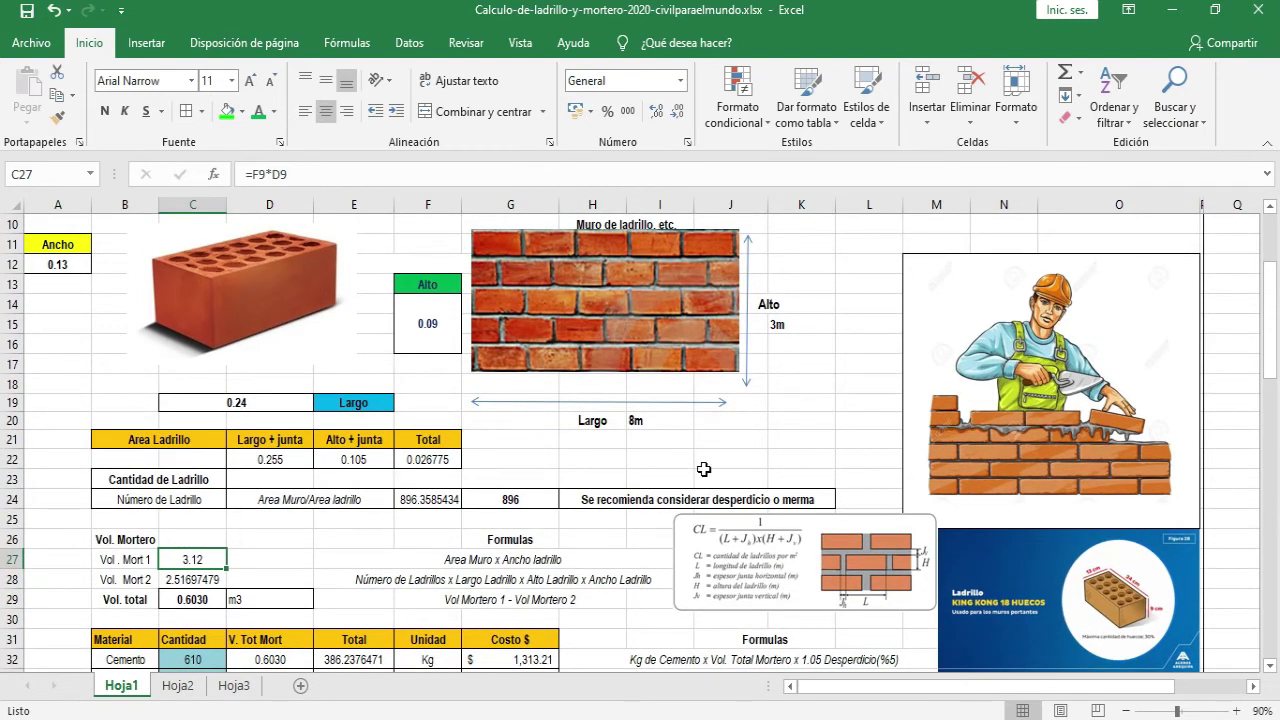
pyautogui.doubleClick(206, 558)
pyautogui.scroll(2, 330, 520)
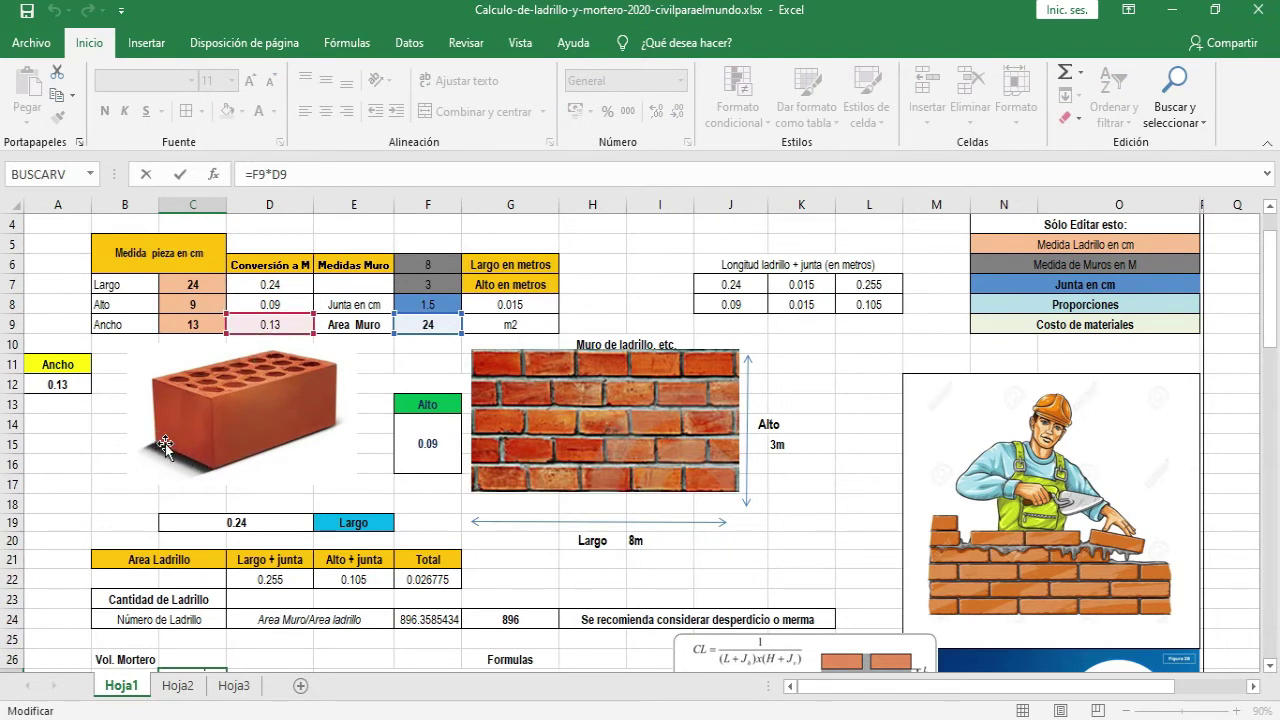
pyautogui.scroll(-2, 351, 492)
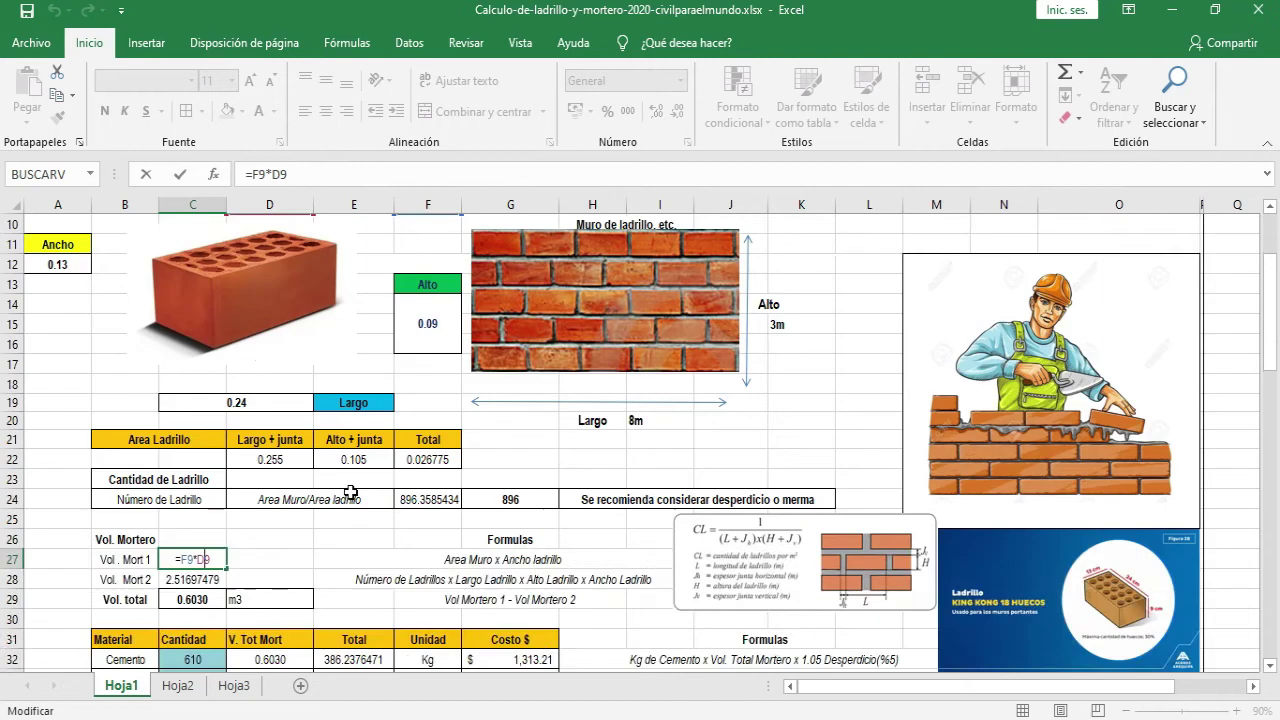
pyautogui.hotkey('ctrl', 'Return')
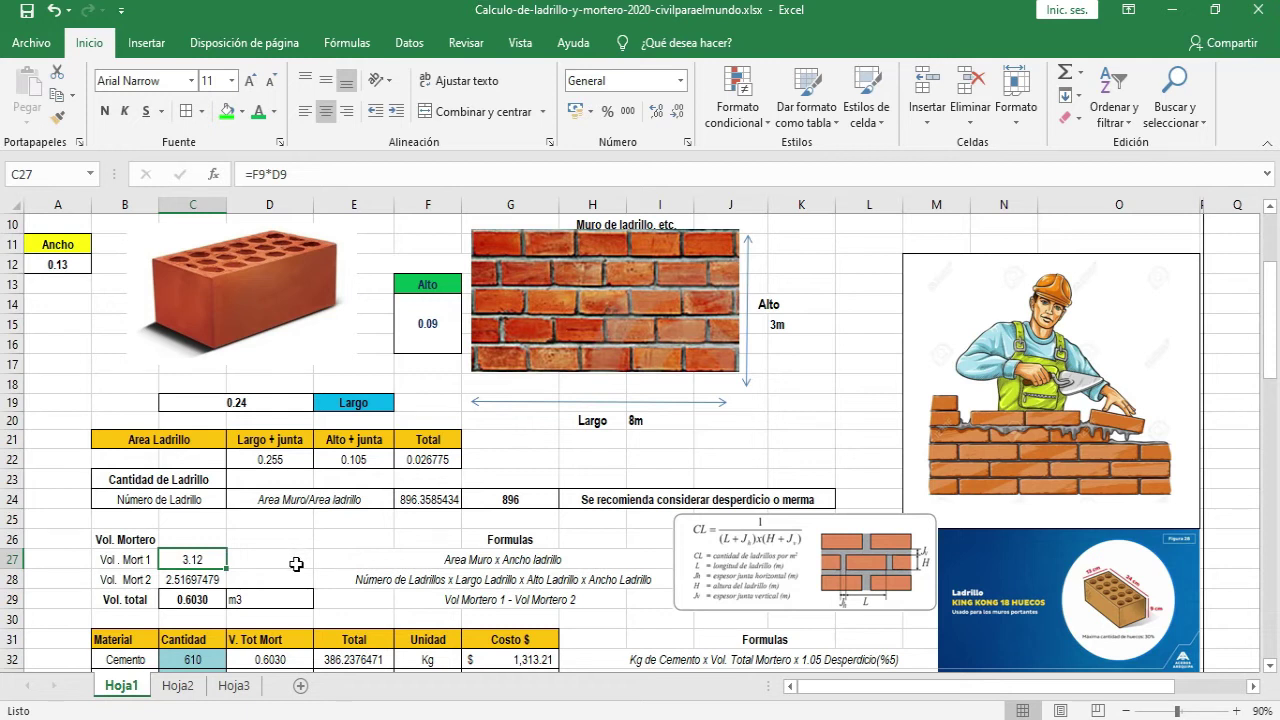
pyautogui.scroll(-1, 295, 565)
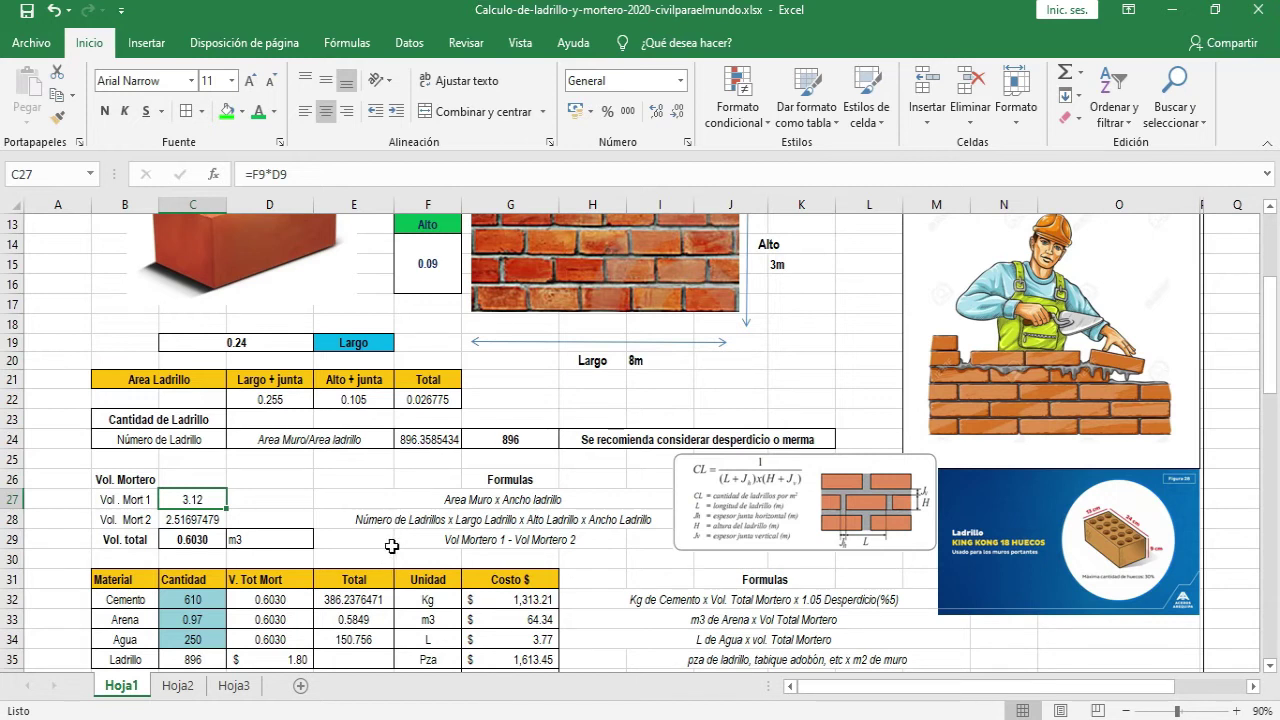
pyautogui.click(400, 520)
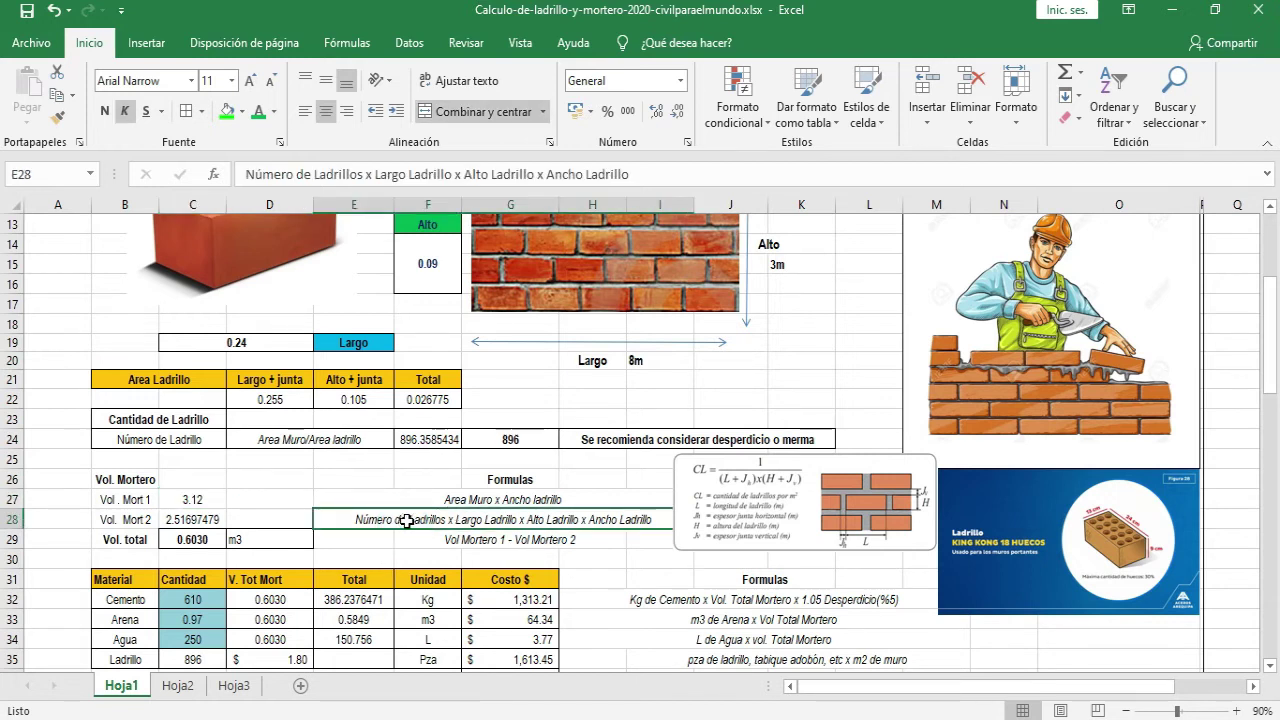
pyautogui.click(507, 442)
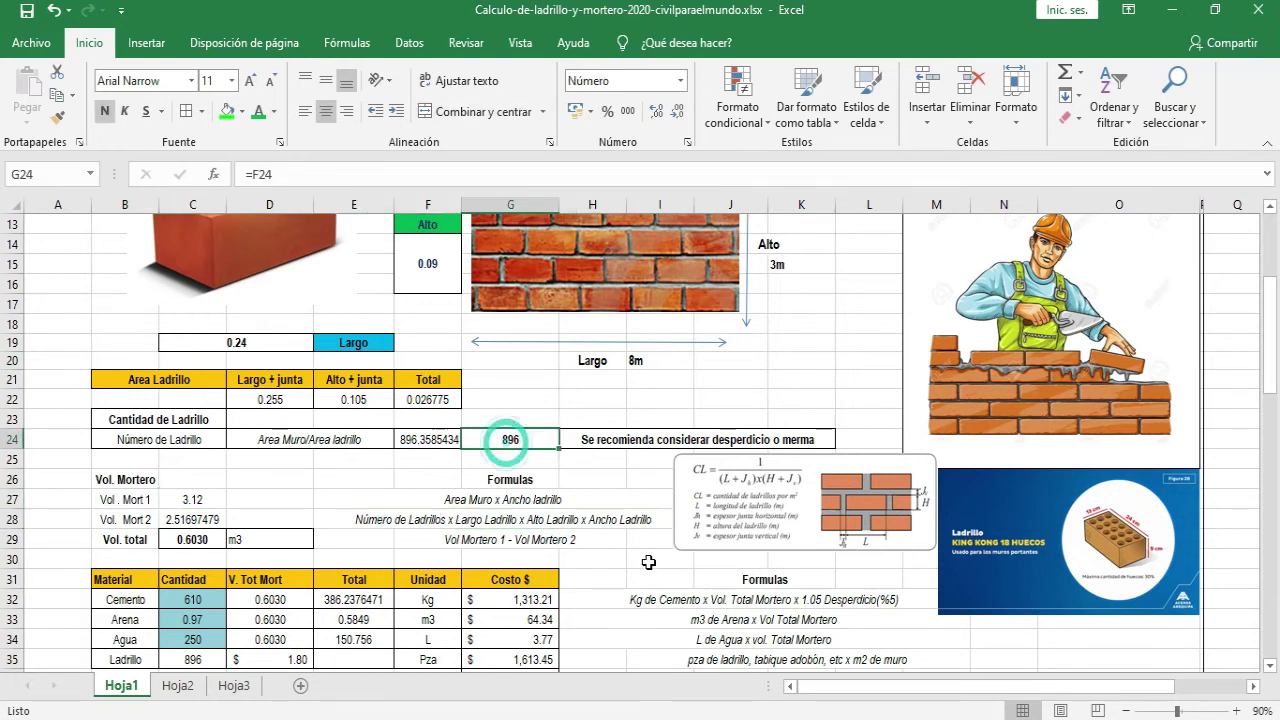
pyautogui.click(457, 524)
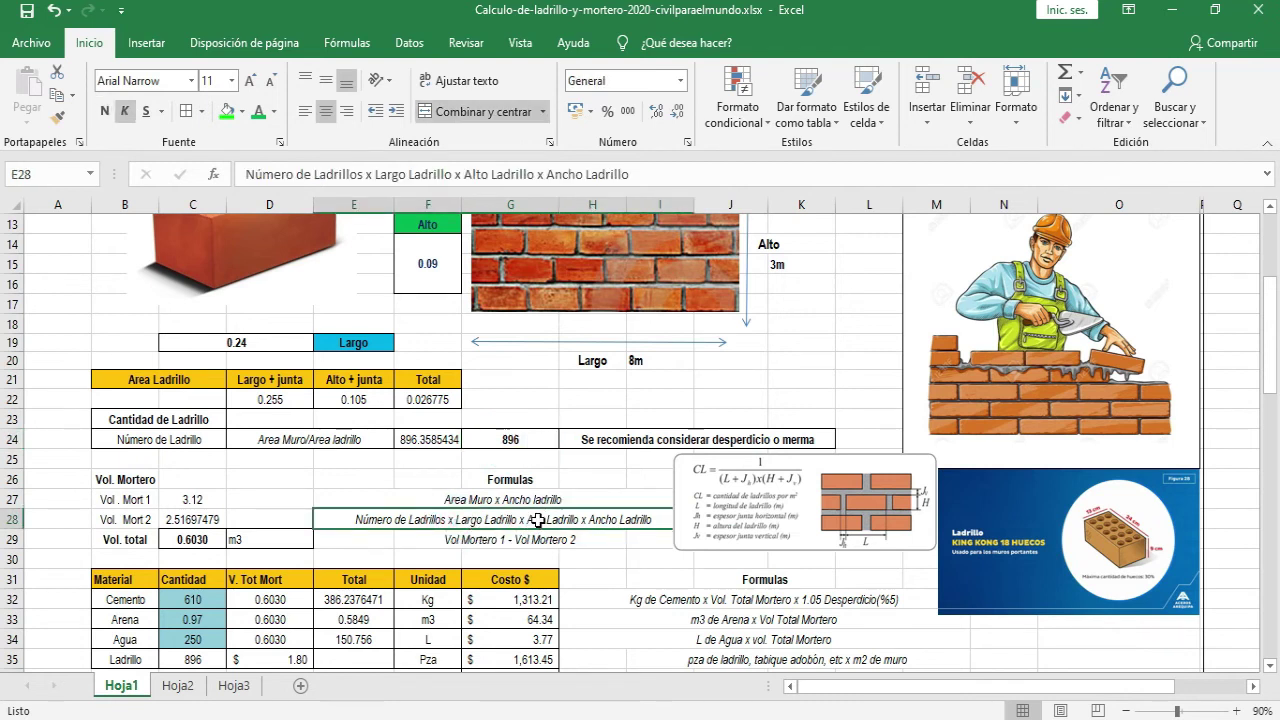
pyautogui.scroll(1, 593, 554)
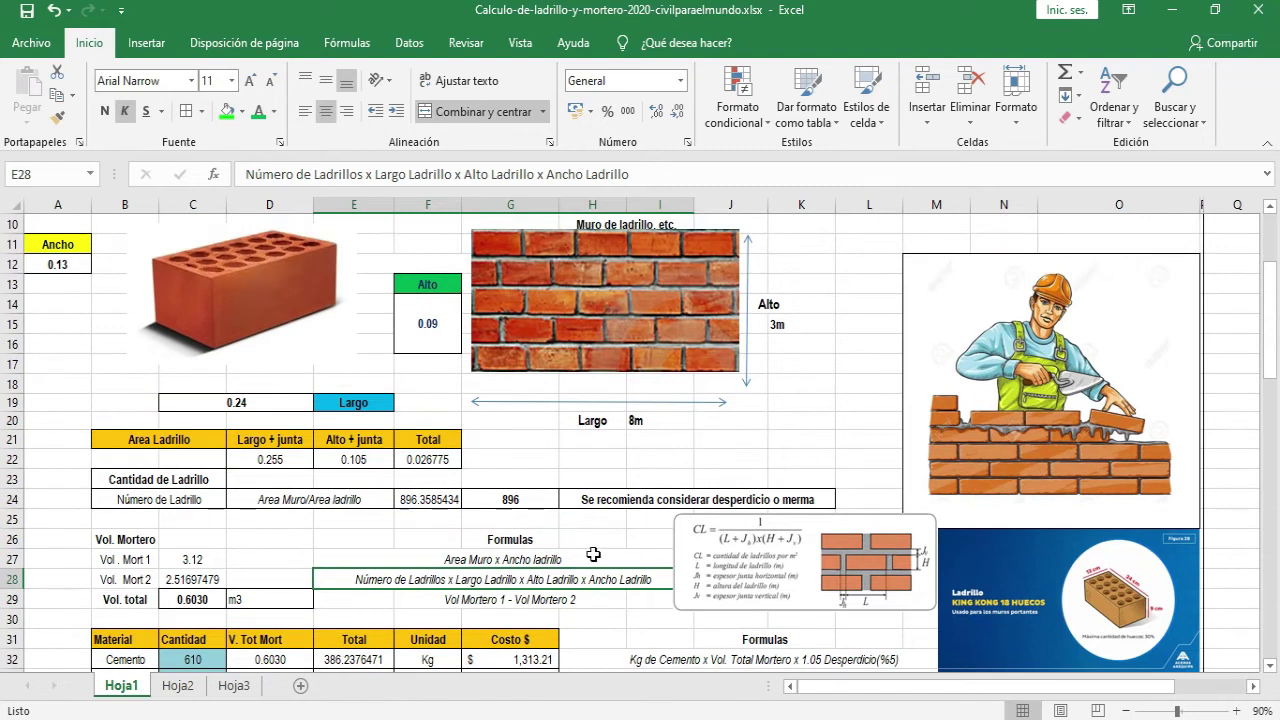
pyautogui.scroll(1, 472, 528)
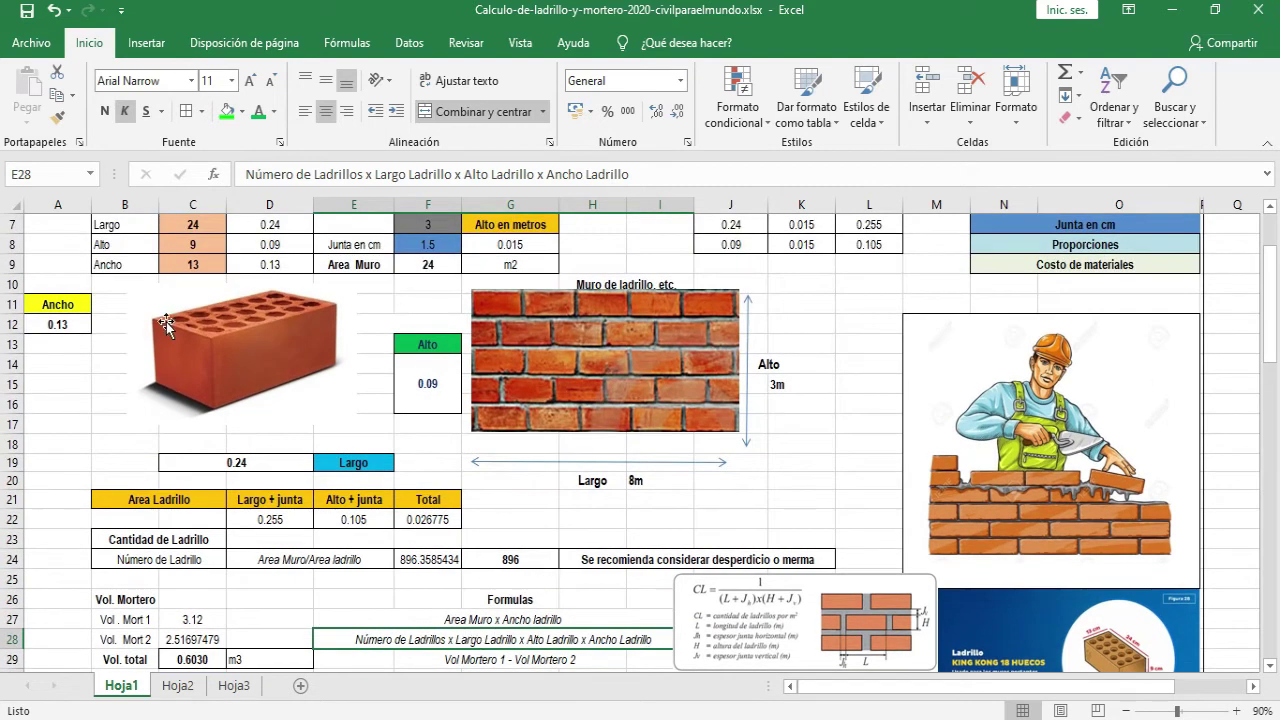
pyautogui.scroll(1, 230, 302)
pyautogui.click(78, 383)
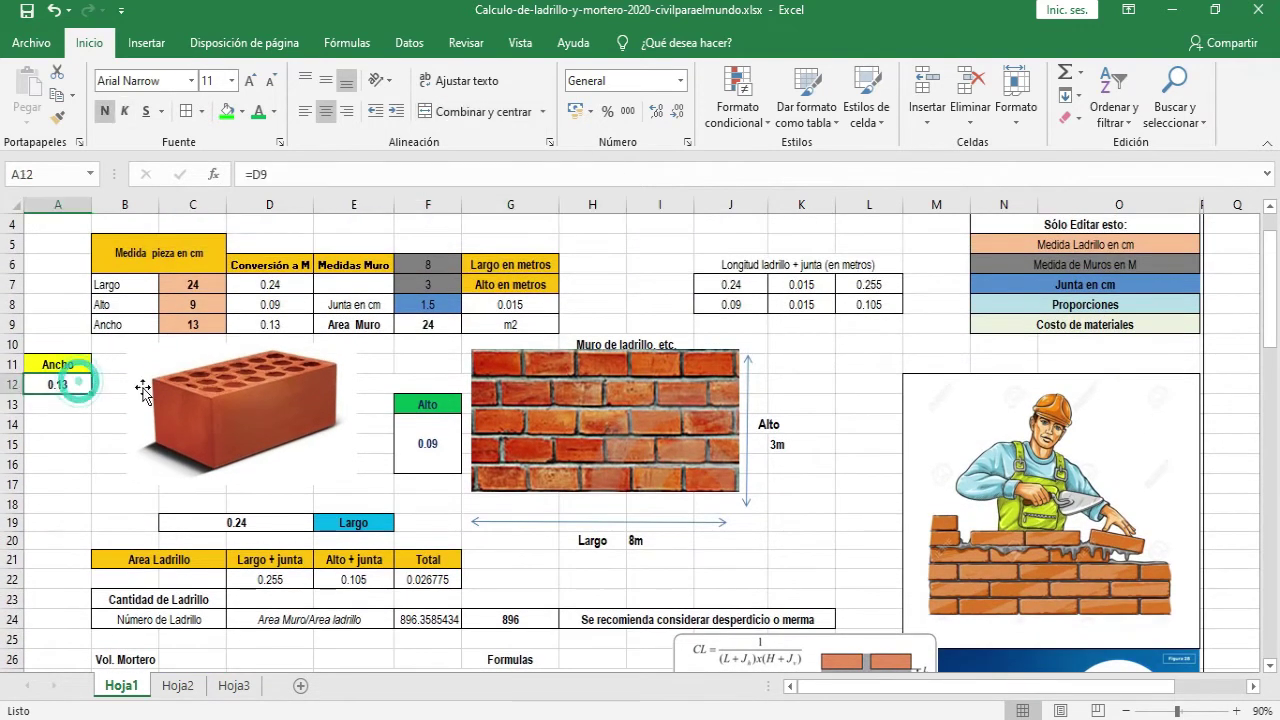
pyautogui.click(419, 452)
pyautogui.click(288, 518)
pyautogui.scroll(-1, 337, 445)
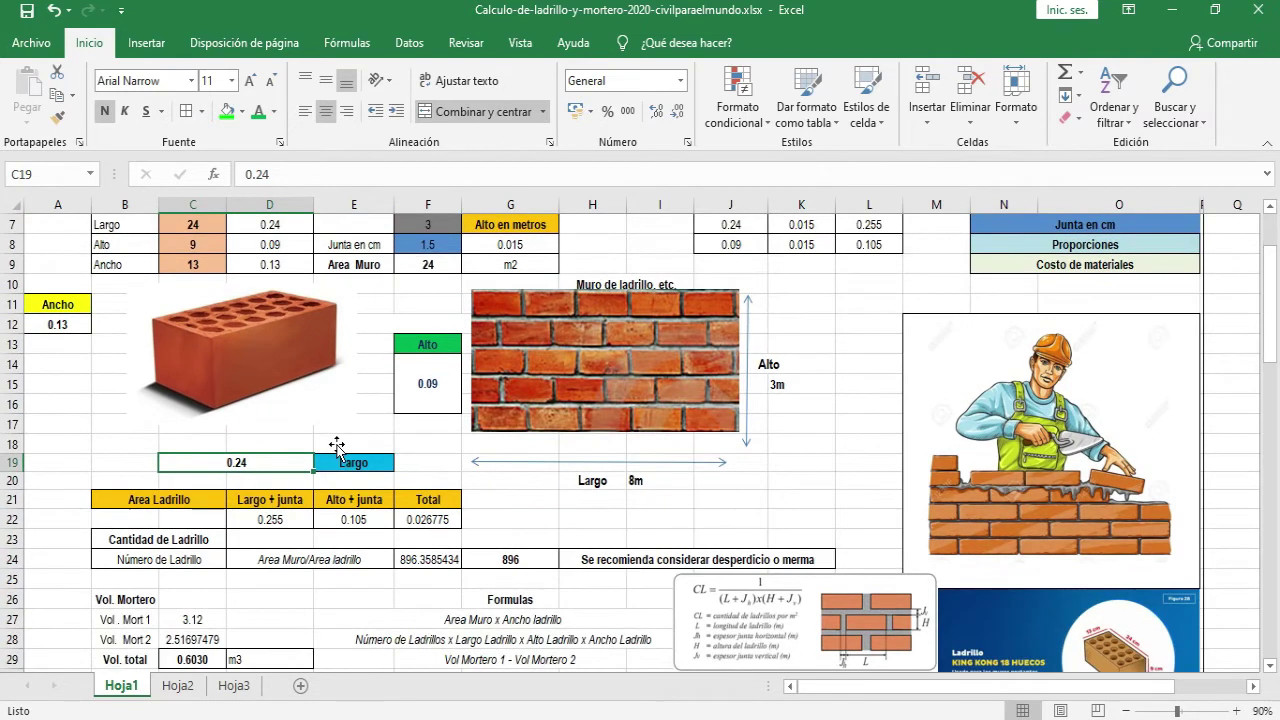
pyautogui.click(57, 324)
pyautogui.click(425, 383)
pyautogui.click(276, 461)
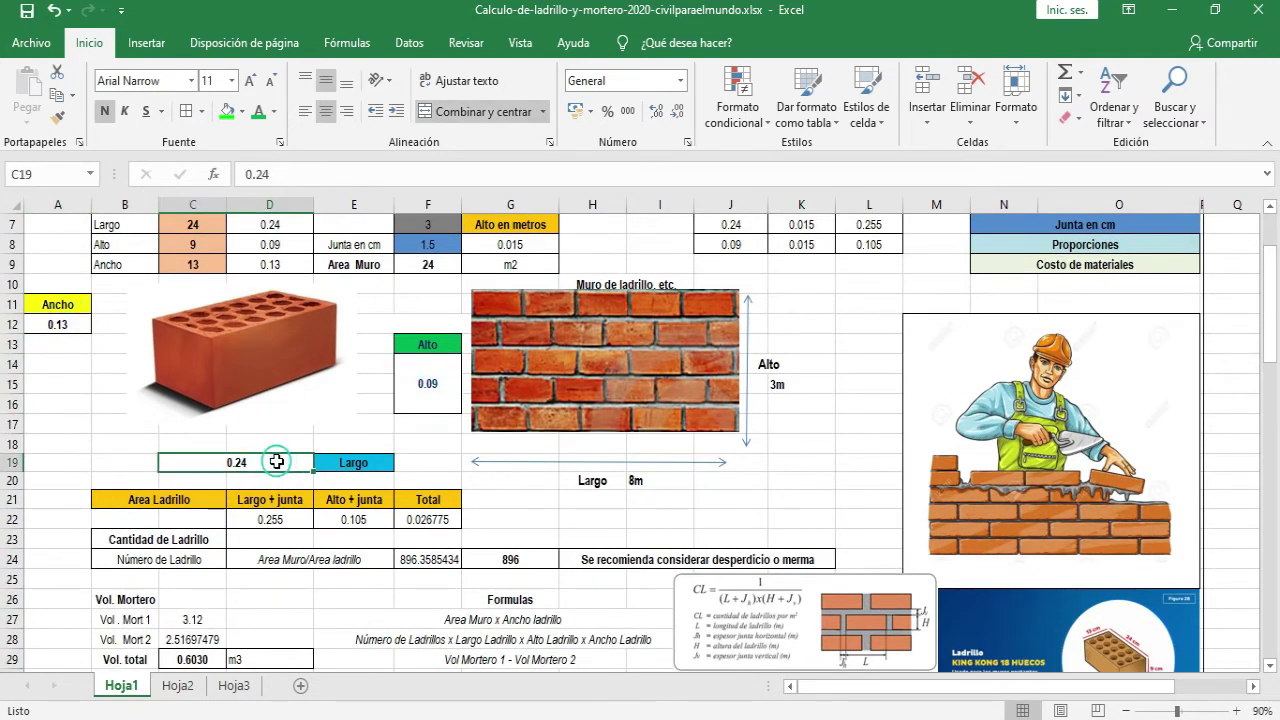
pyautogui.scroll(1, 243, 318)
pyautogui.scroll(-2, 243, 318)
pyautogui.scroll(2, 243, 318)
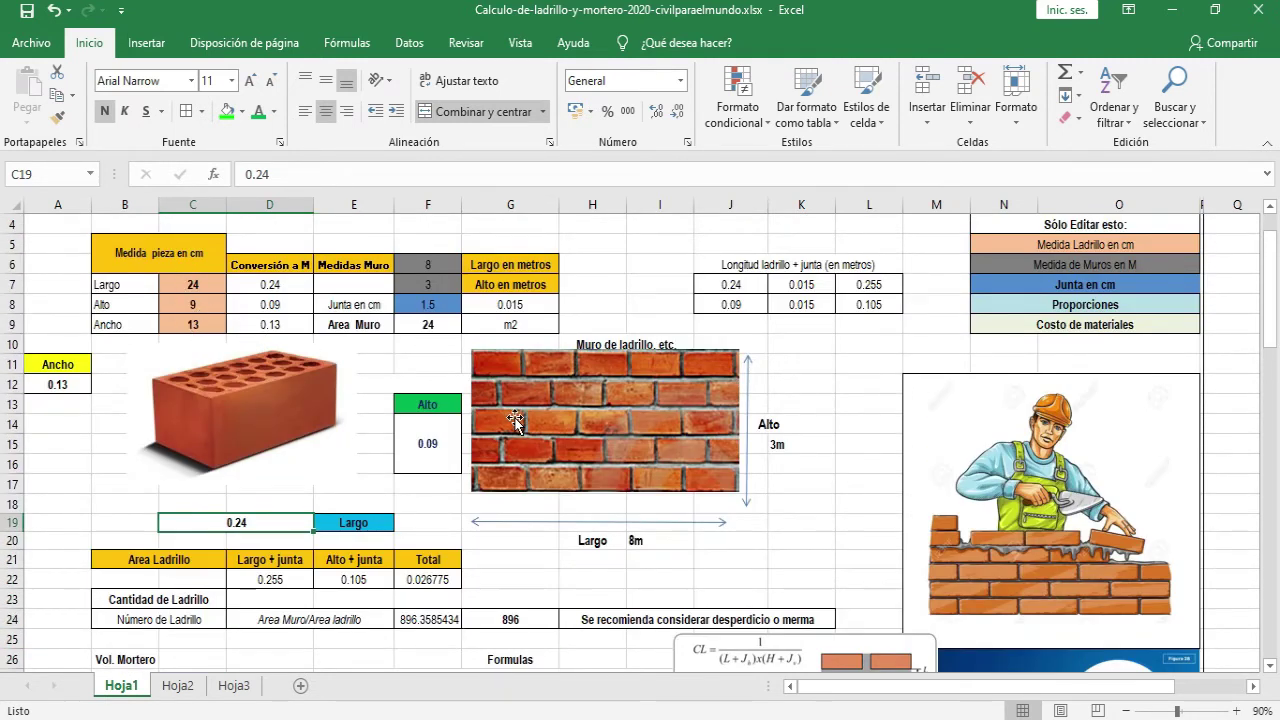
pyautogui.scroll(-2, 552, 398)
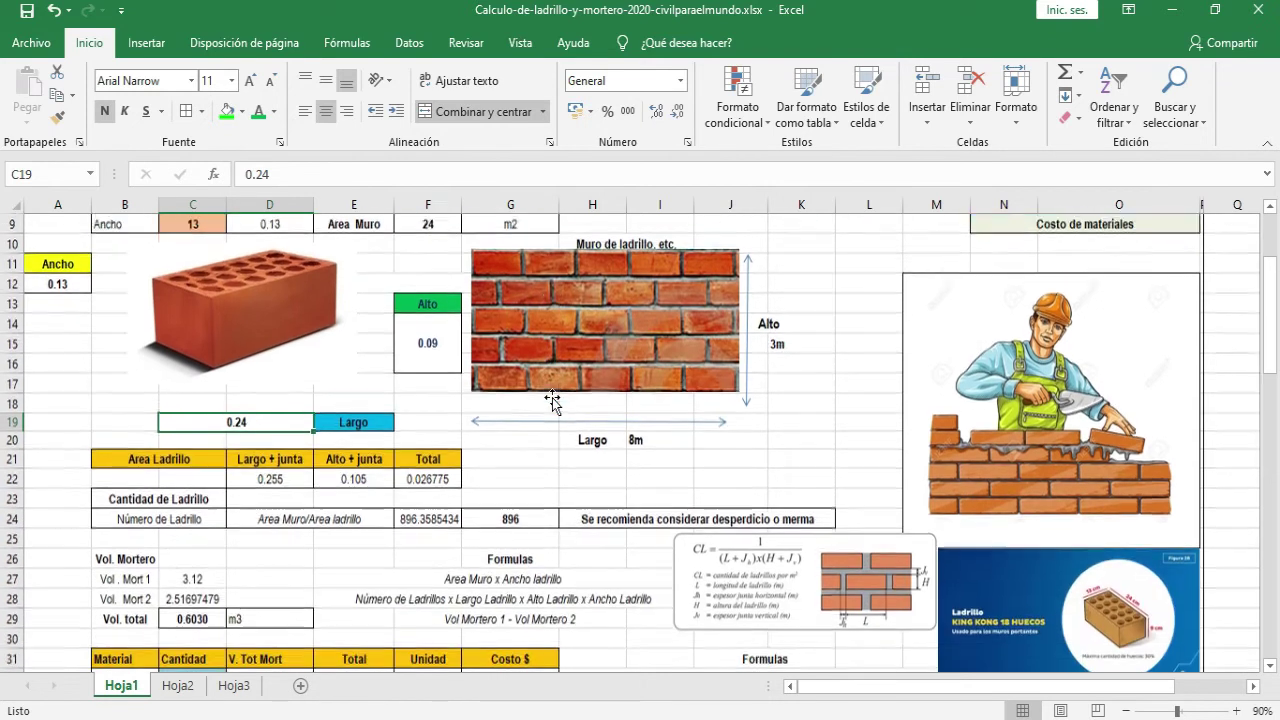
pyautogui.scroll(-1, 552, 398)
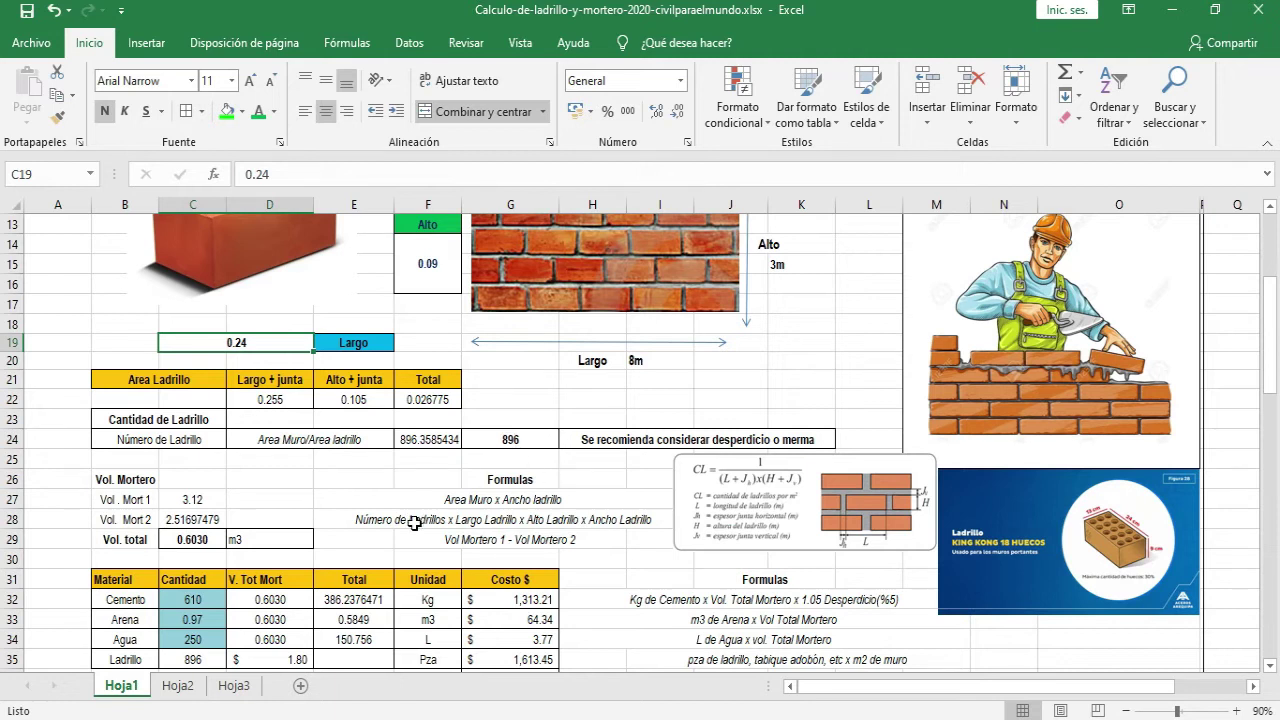
# Step: Confirm C28 as =G24*D7*D8*D9 after checking its referenced cells, giving 2.51697479
pyautogui.doubleClick(202, 521)
pyautogui.scroll(1, 412, 524)
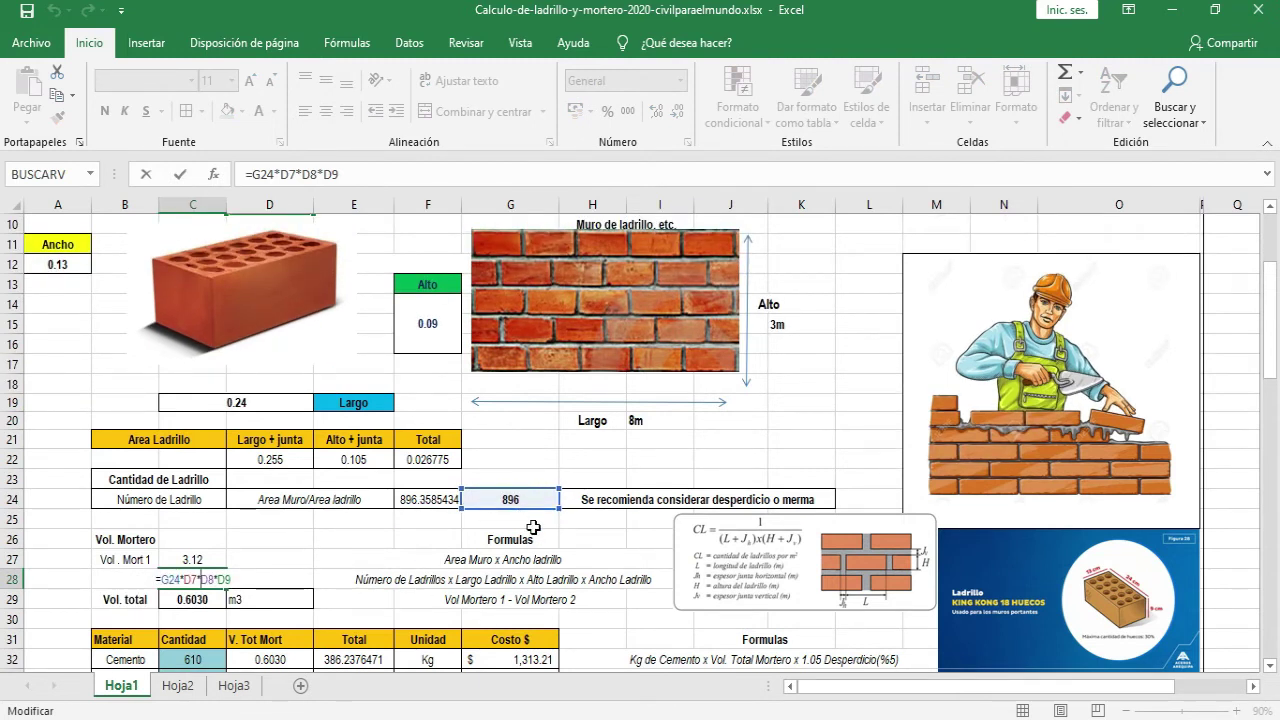
pyautogui.scroll(2, 288, 508)
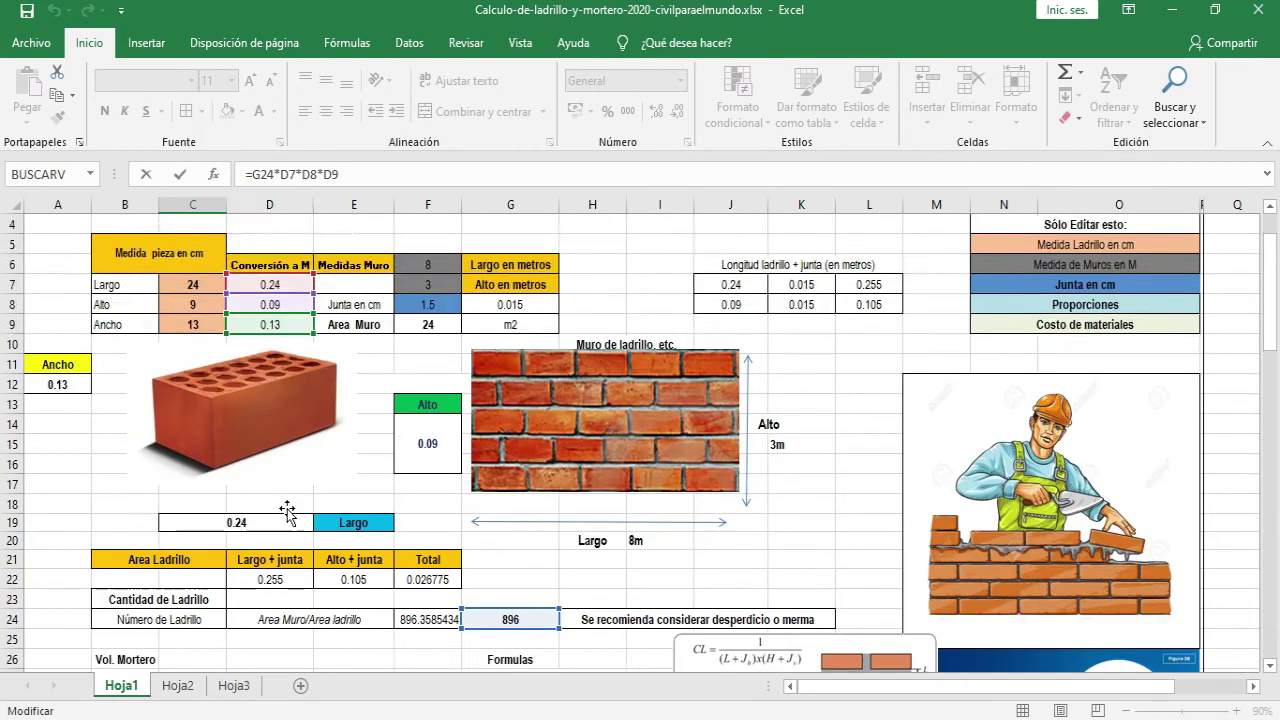
pyautogui.scroll(1, 270, 430)
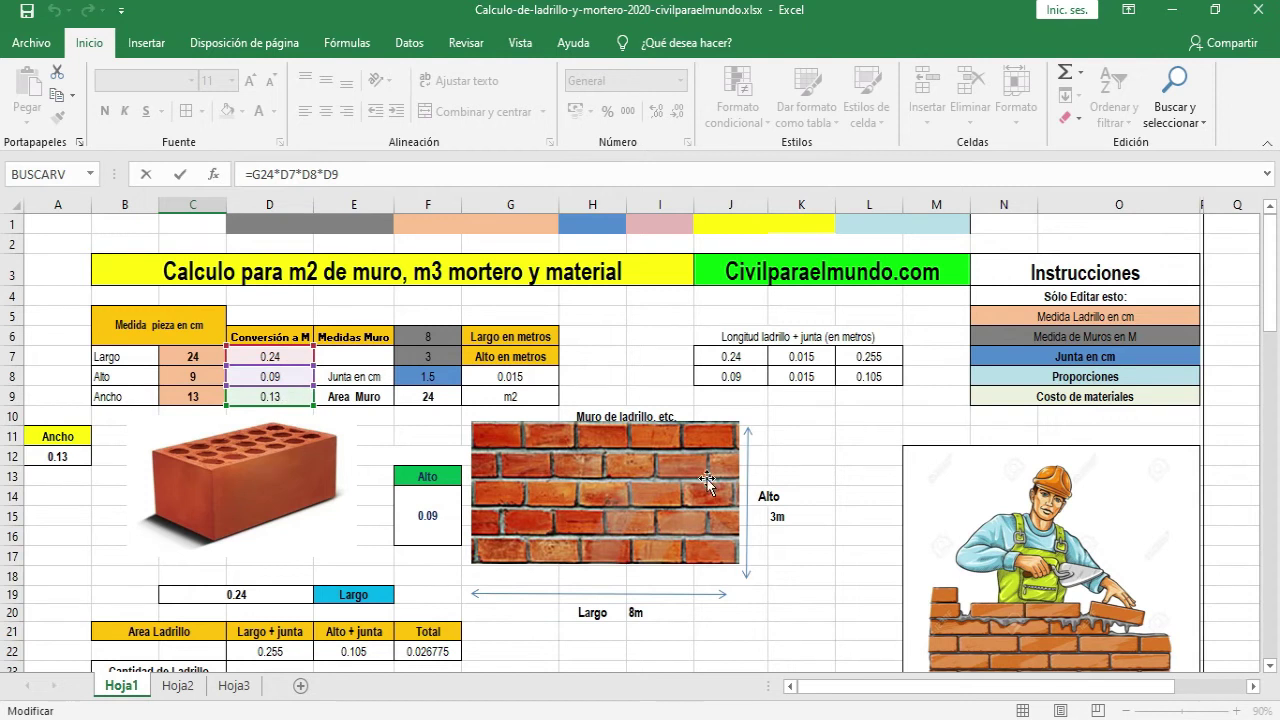
pyautogui.scroll(-3, 706, 478)
pyautogui.scroll(-1, 700, 490)
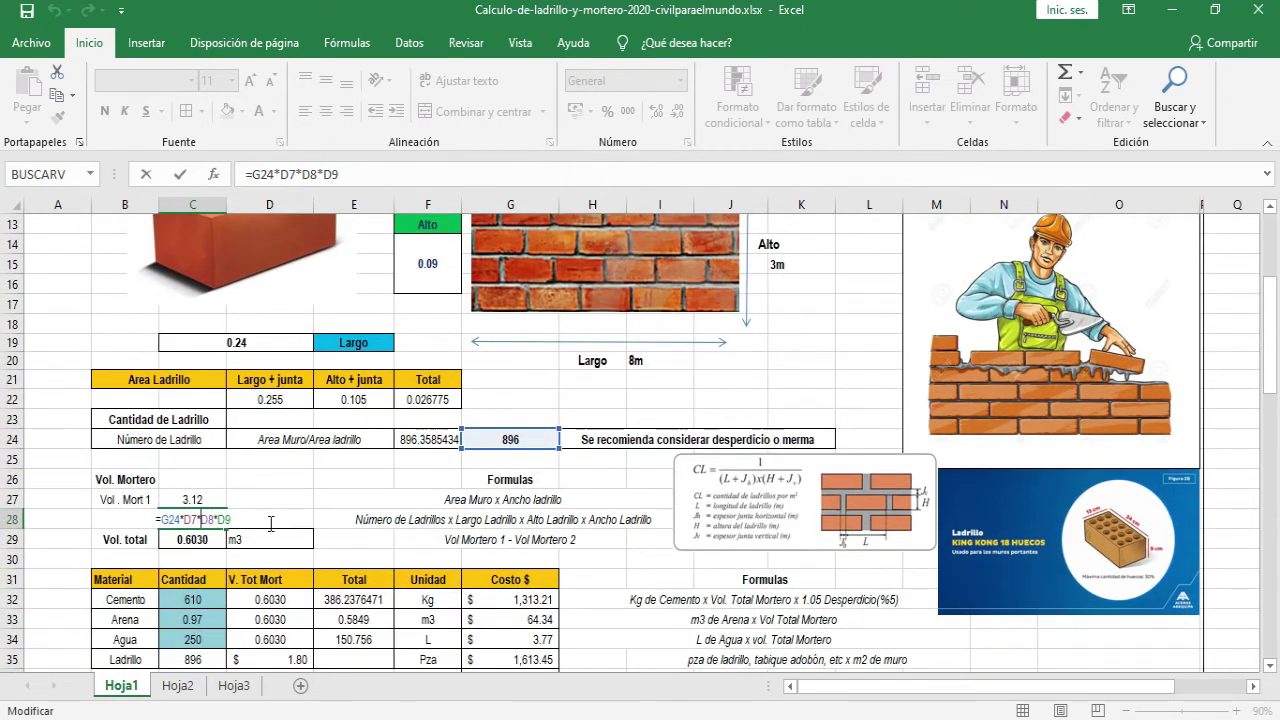
pyautogui.hotkey('ctrl', 'Return')
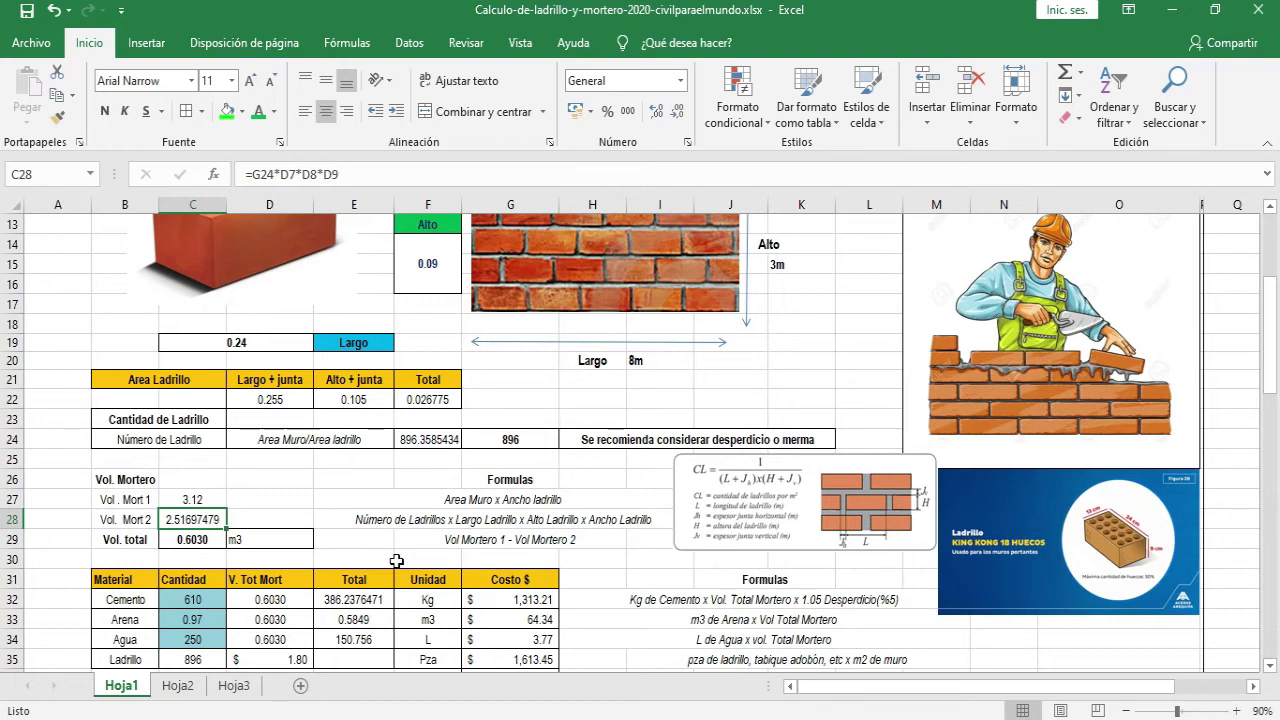
# Step: Set the Vol. total in C29 to =C27-C28 for 0.6030 m3, then view the materials table
pyautogui.click(465, 542)
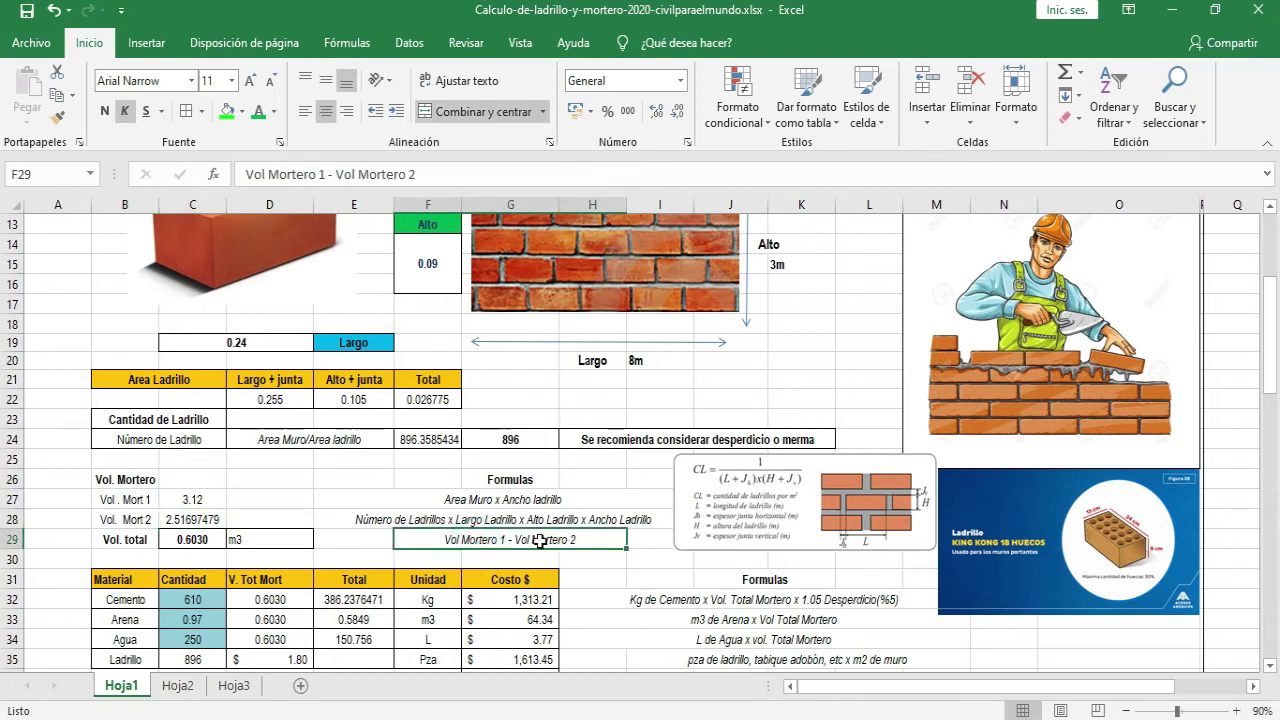
pyautogui.doubleClick(197, 539)
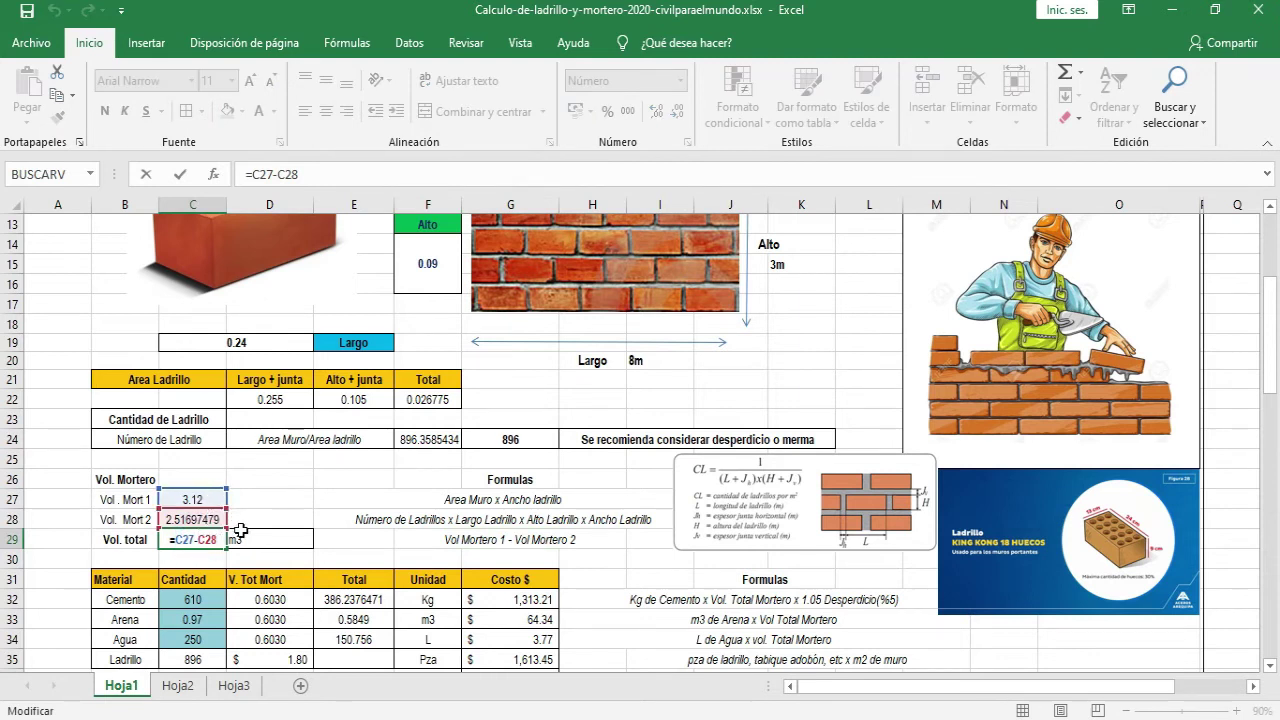
pyautogui.press('Escape')
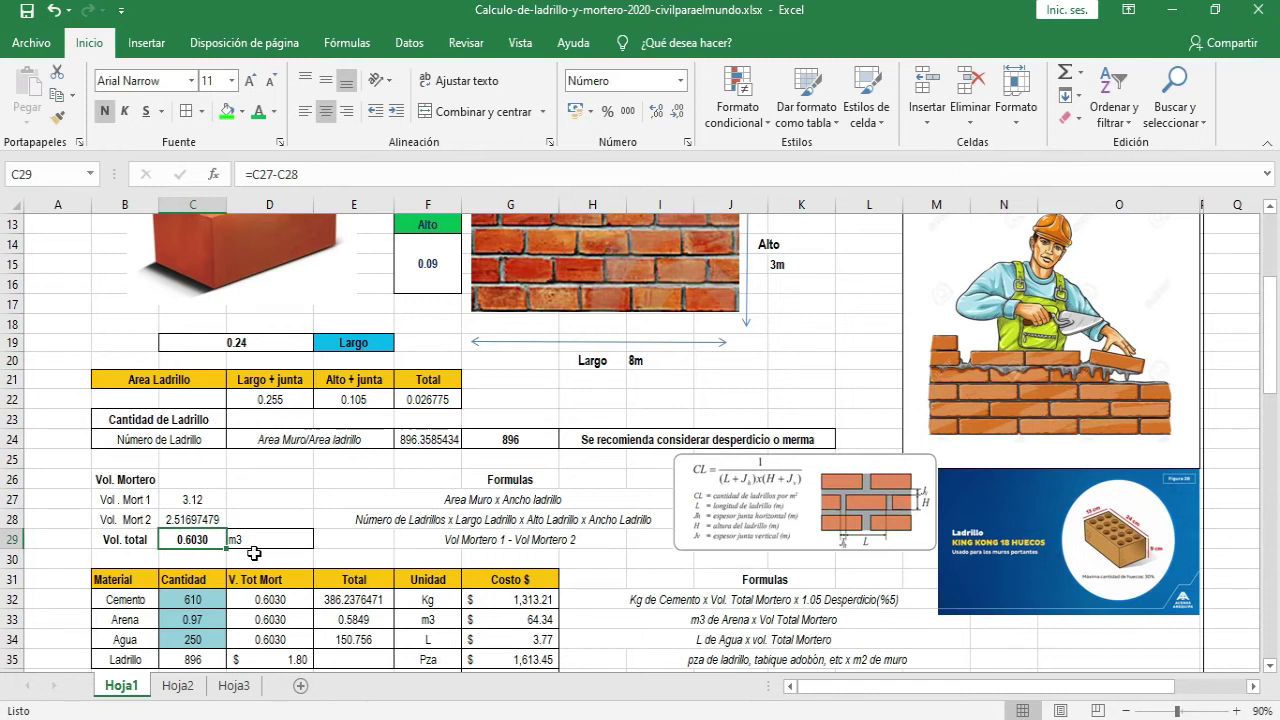
pyautogui.scroll(-1, 354, 539)
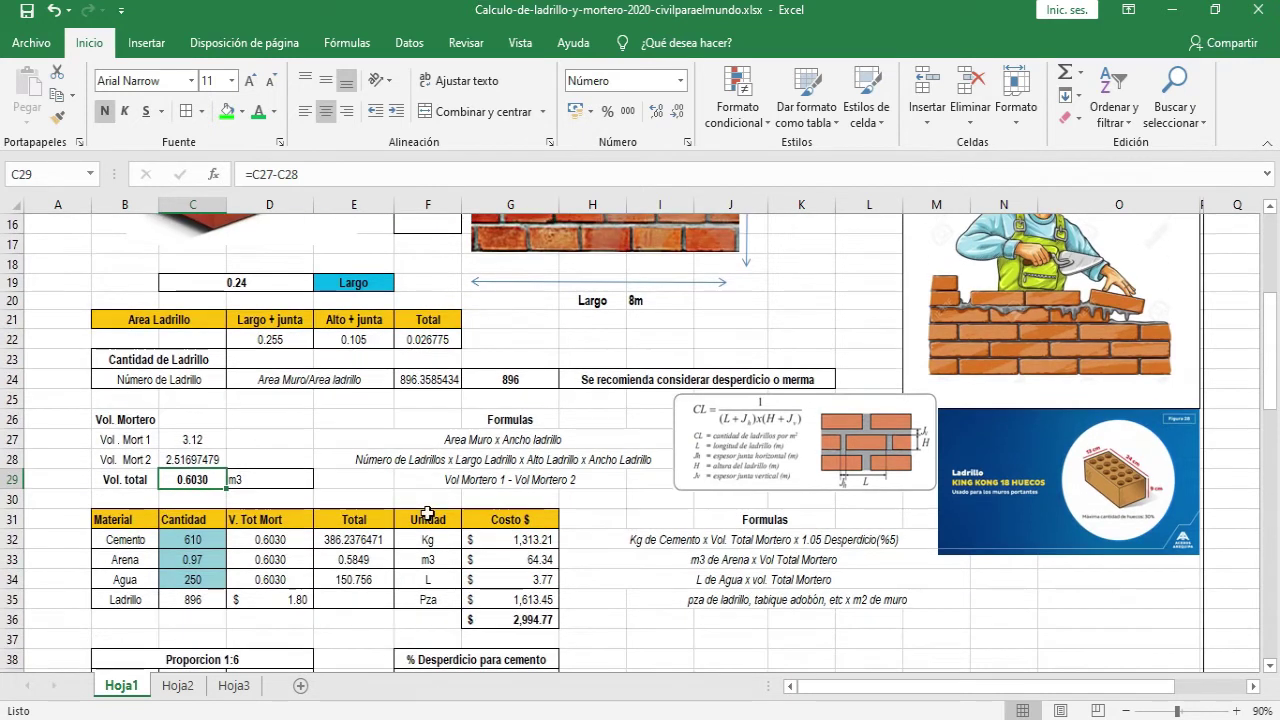
pyautogui.scroll(-1, 390, 527)
pyautogui.scroll(-1, 427, 513)
pyautogui.scroll(1, 784, 514)
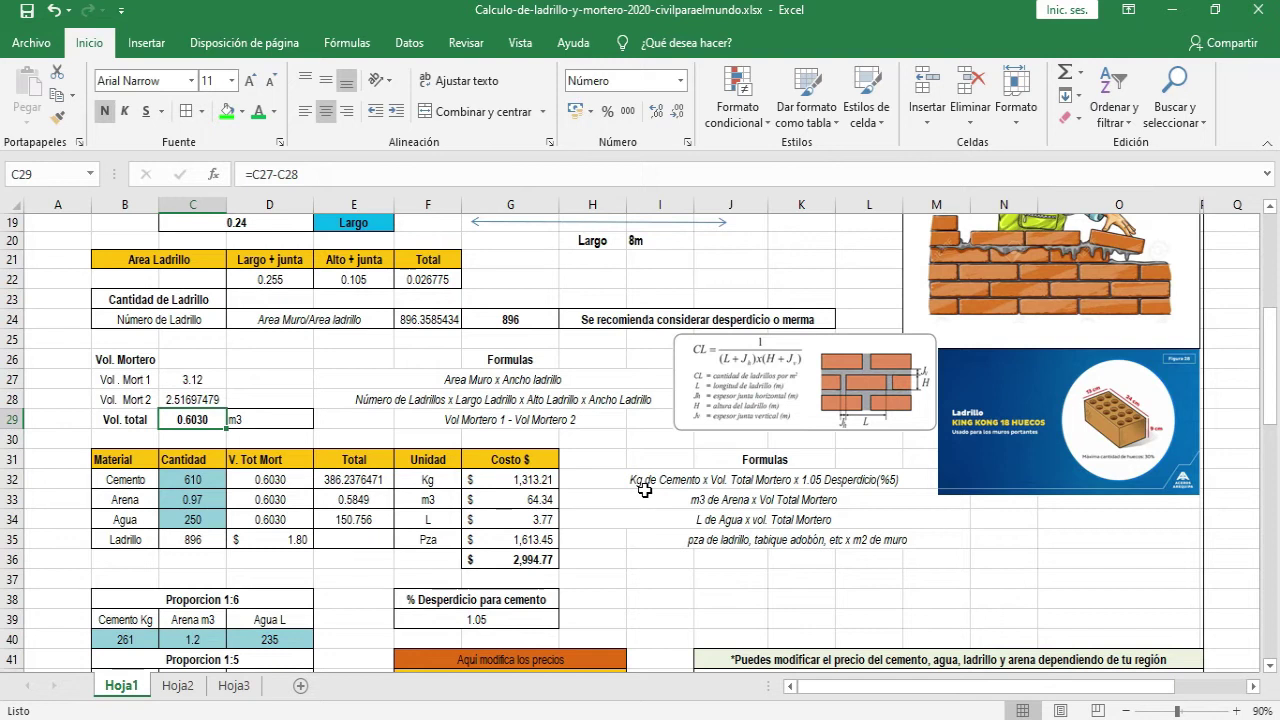
# Step: Enter =C29 in D32 so the cement row uses the 0.6030 mortar volume
pyautogui.click(268, 481)
pyautogui.write('=C29')
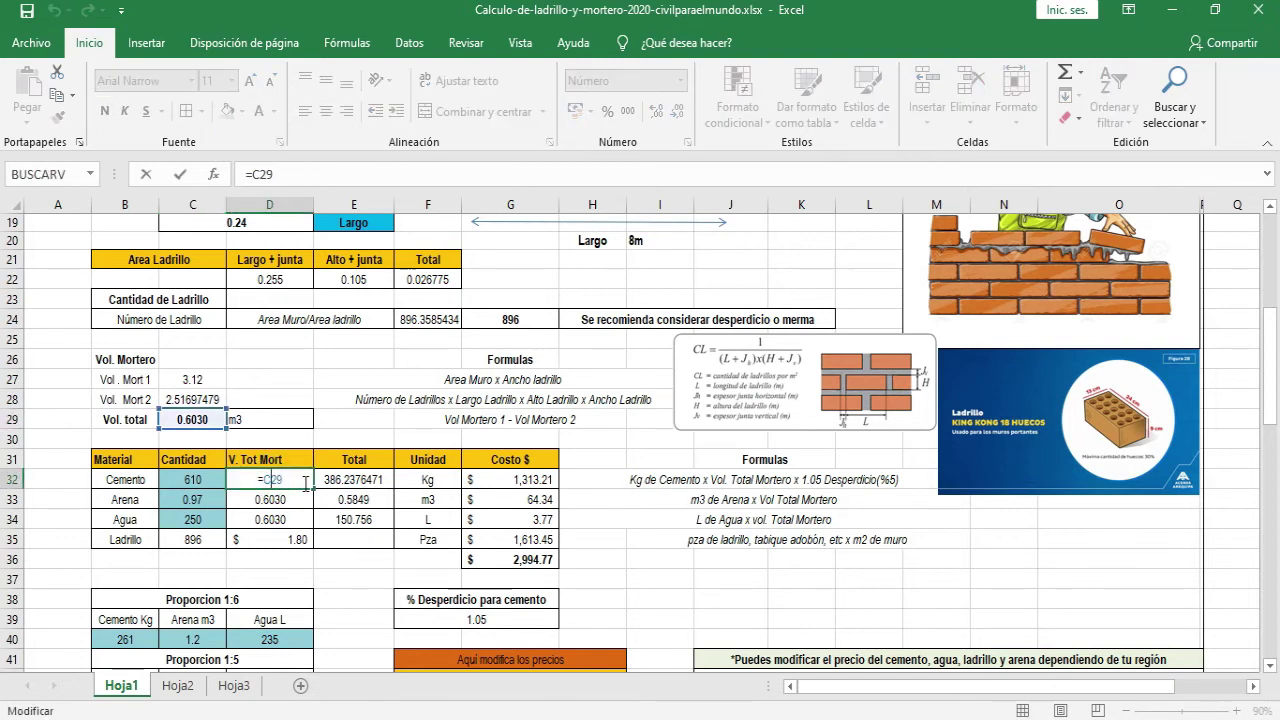
pyautogui.hotkey('ctrl', 'Return')
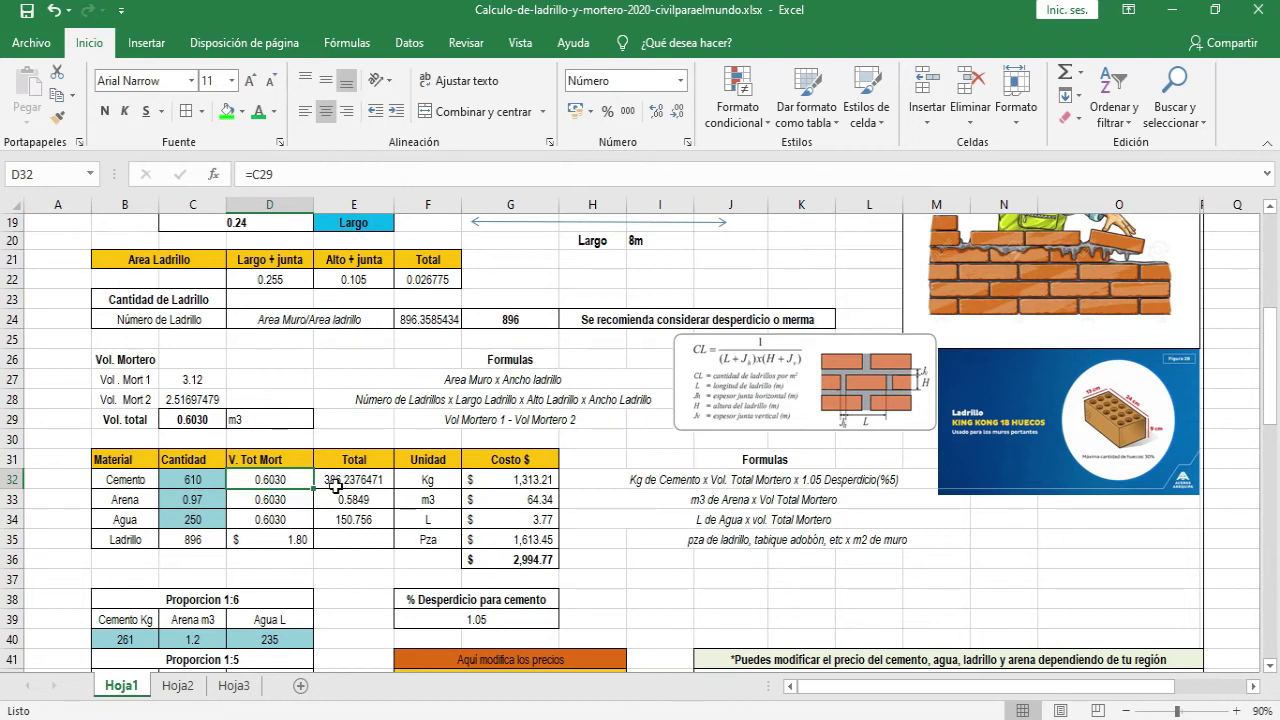
pyautogui.click(143, 484)
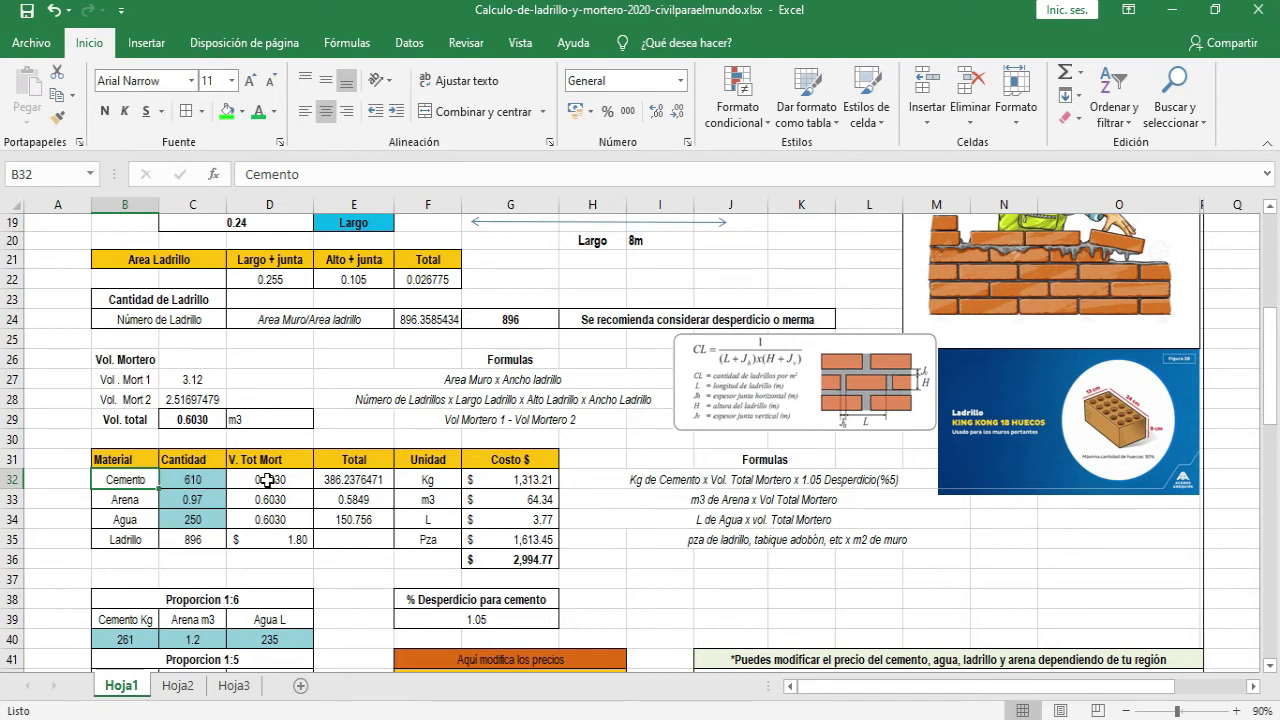
# Step: Mark the cement, sand and water quantities and locate the Proporcion 1:2 table below
pyautogui.moveTo(176, 486)
pyautogui.mouseDown()
pyautogui.moveTo(192, 484)
pyautogui.moveTo(192, 519)
pyautogui.mouseUp()
pyautogui.scroll(-2, 468, 604)
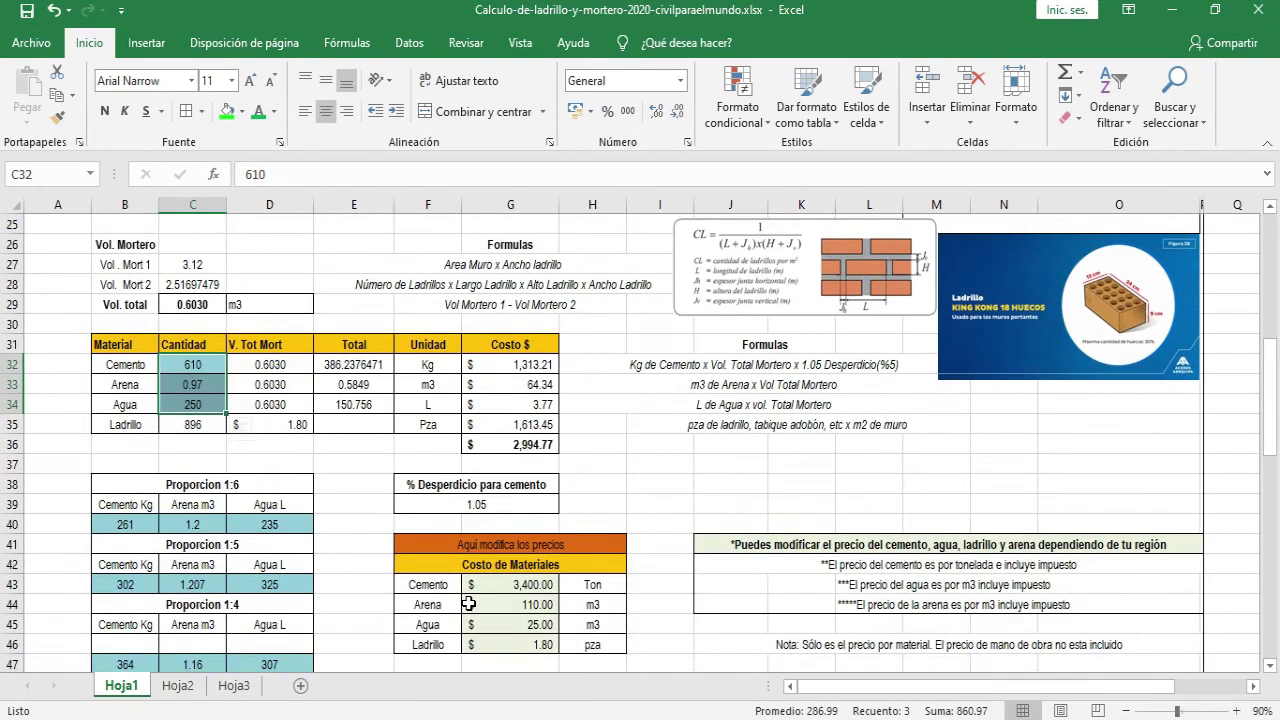
pyautogui.scroll(-1, 468, 604)
pyautogui.click(362, 524)
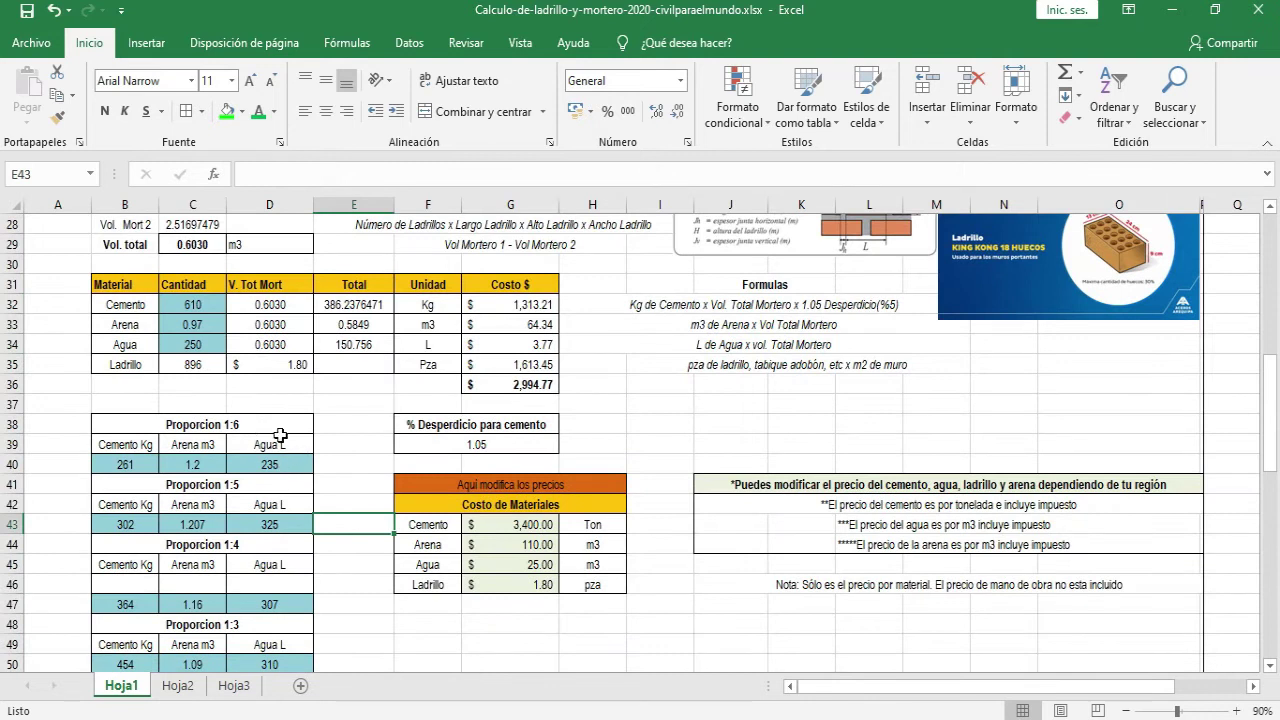
pyautogui.scroll(-1, 348, 469)
pyautogui.scroll(-1, 300, 420)
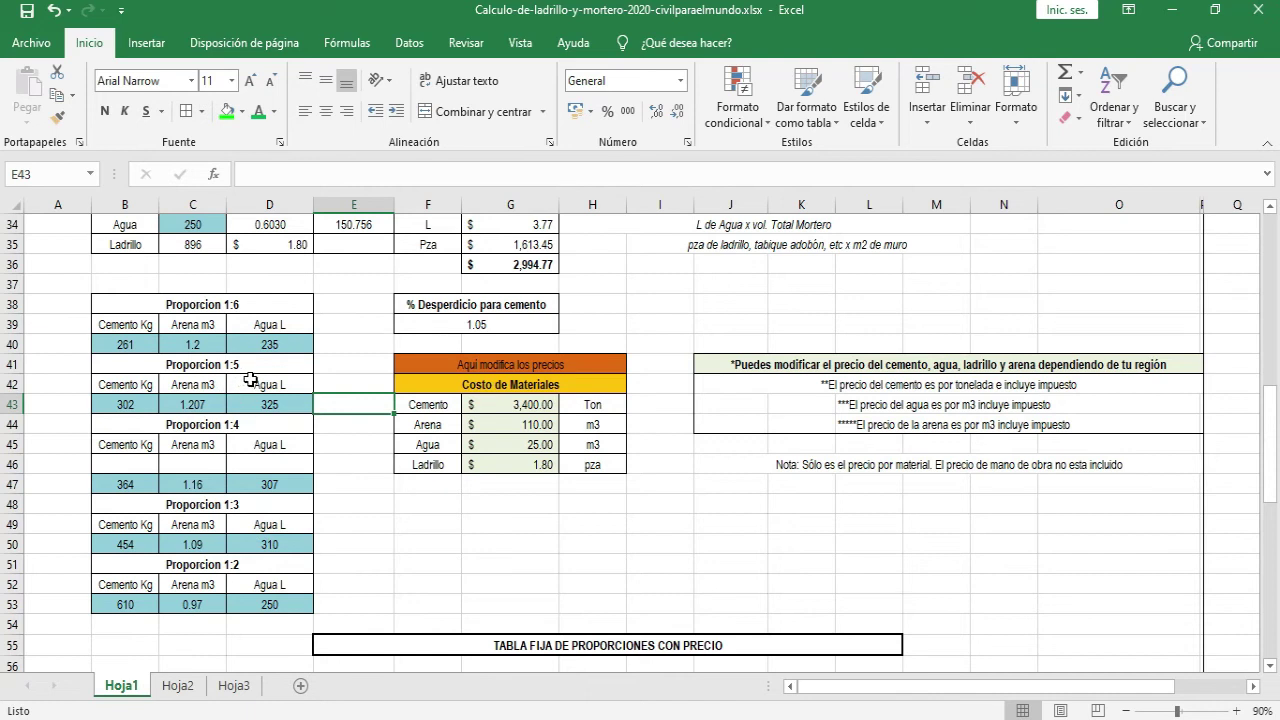
pyautogui.scroll(2, 325, 418)
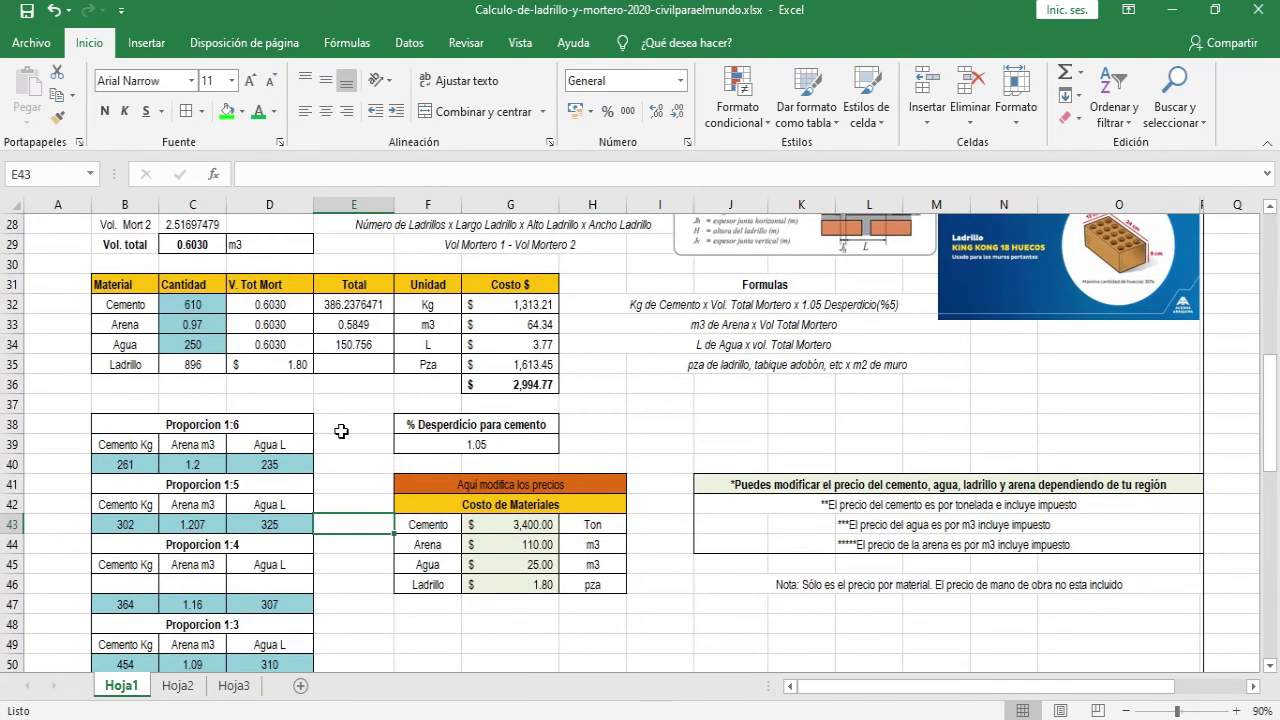
pyautogui.scroll(-2, 341, 431)
pyautogui.scroll(2, 341, 431)
pyautogui.scroll(-2, 330, 410)
pyautogui.scroll(1, 311, 461)
pyautogui.scroll(-2, 292, 508)
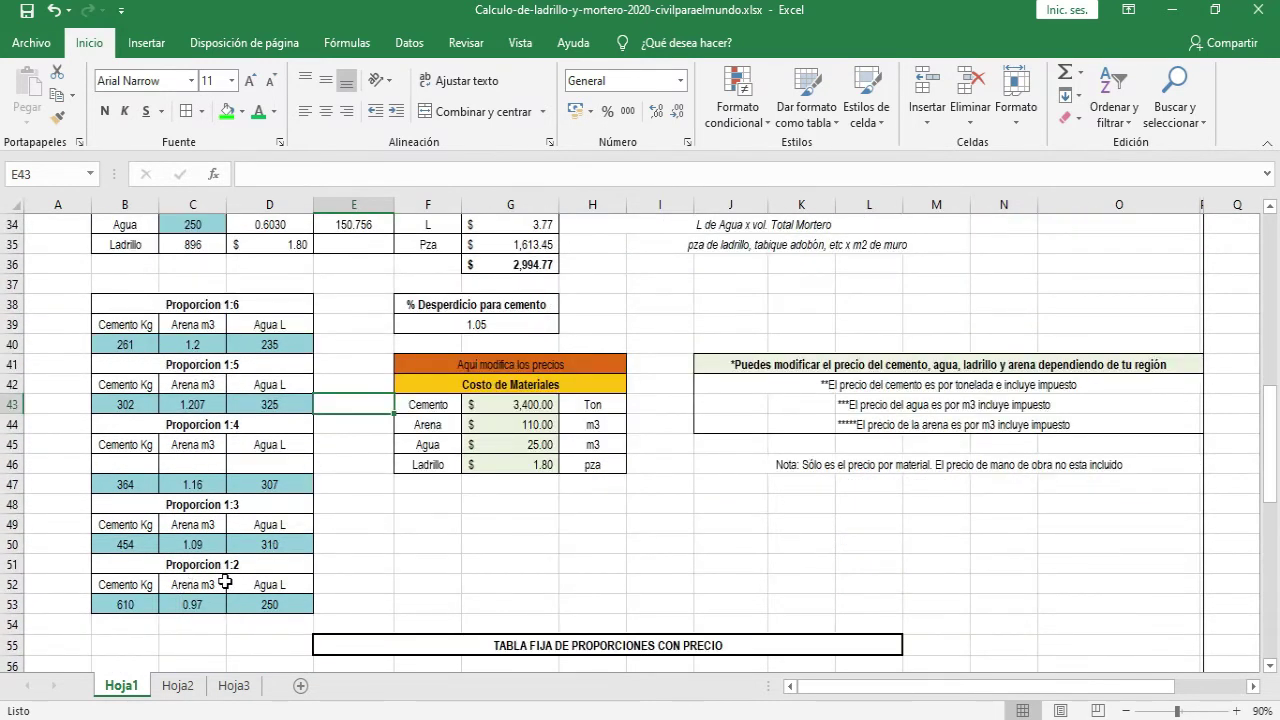
# Step: Match 610 cement, 0.97 sand and 250 water to the 1:2 table, then fill =C29 down
pyautogui.click(125, 604)
pyautogui.scroll(1, 183, 411)
pyautogui.click(193, 245)
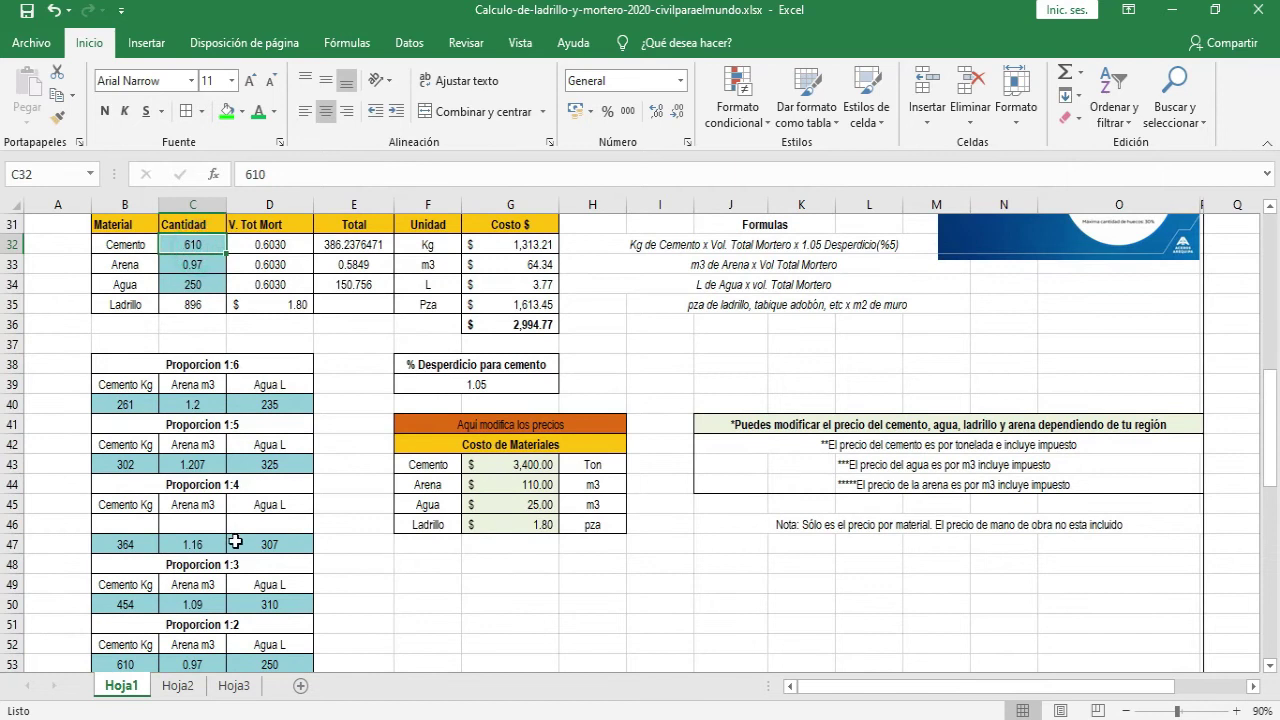
pyautogui.scroll(-1, 235, 541)
pyautogui.click(190, 604)
pyautogui.scroll(2, 309, 551)
pyautogui.click(205, 323)
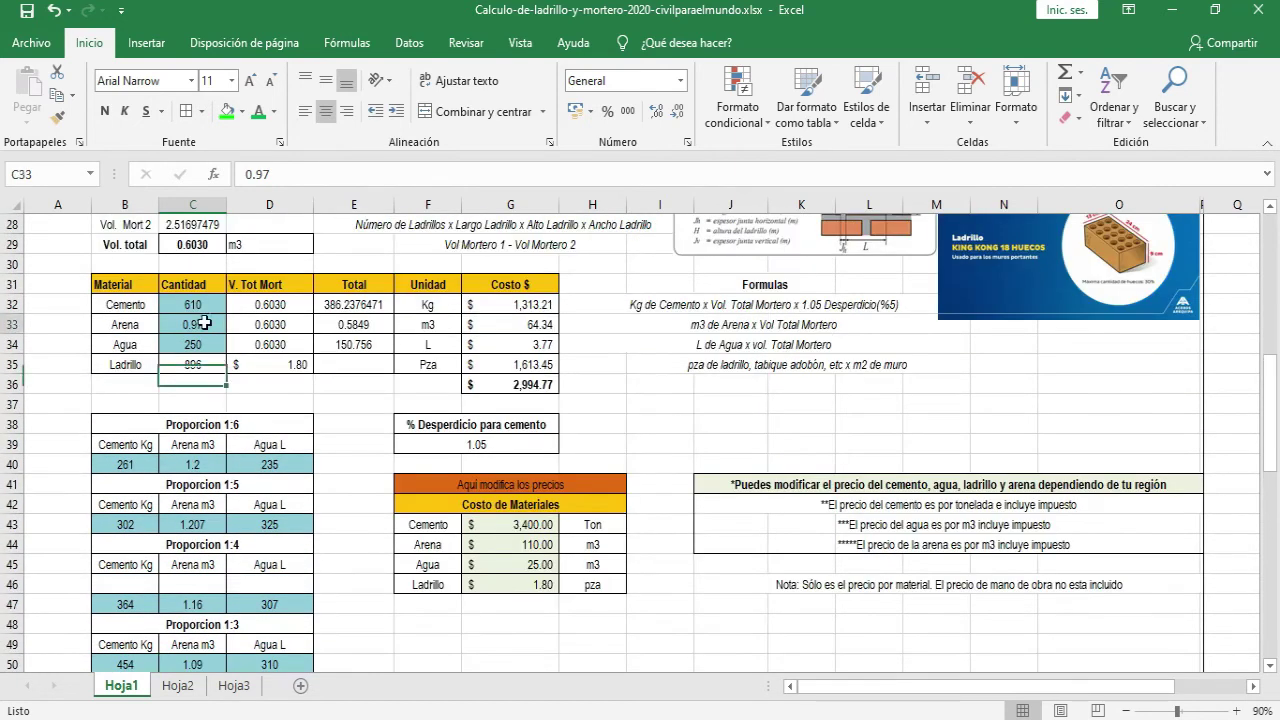
pyautogui.scroll(-1, 310, 560)
pyautogui.scroll(-1, 291, 637)
pyautogui.scroll(4, 374, 483)
pyautogui.click(200, 465)
pyautogui.moveTo(290, 424); pyautogui.dragTo(278, 464)
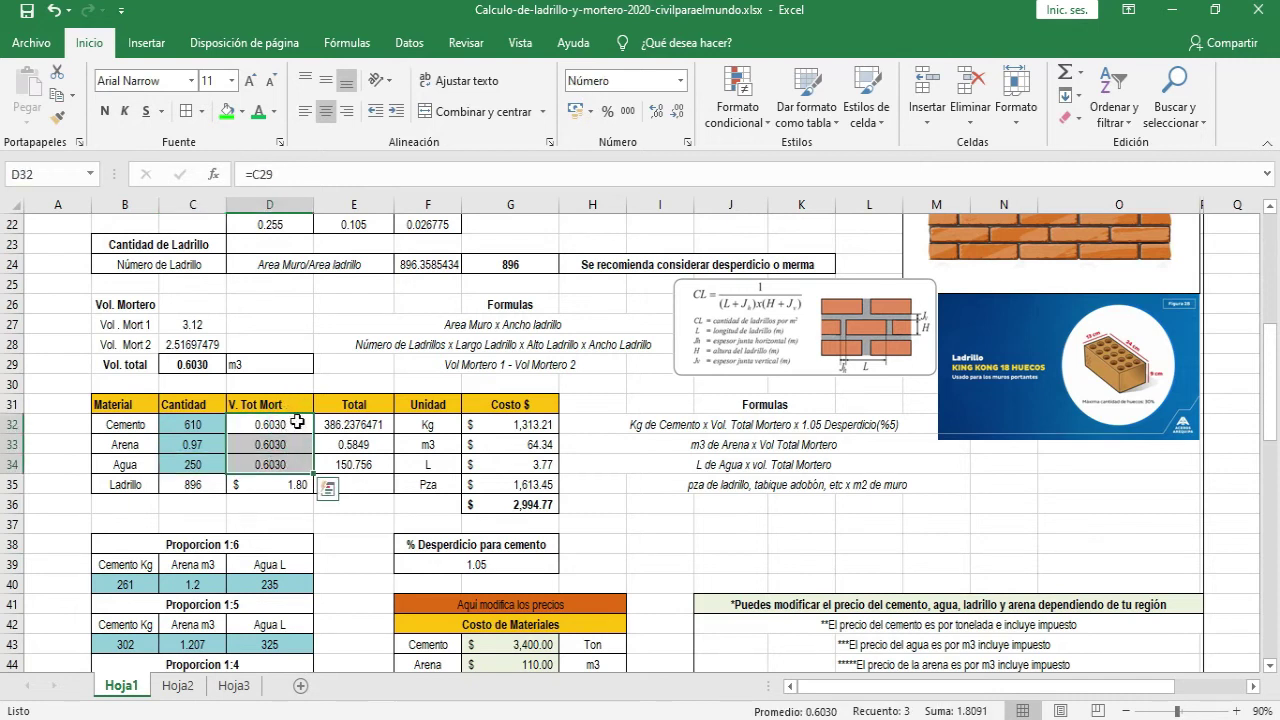
# Step: Check the mortar volume references, then set the cement total E32 to =C32*D32*F39
pyautogui.click(292, 424)
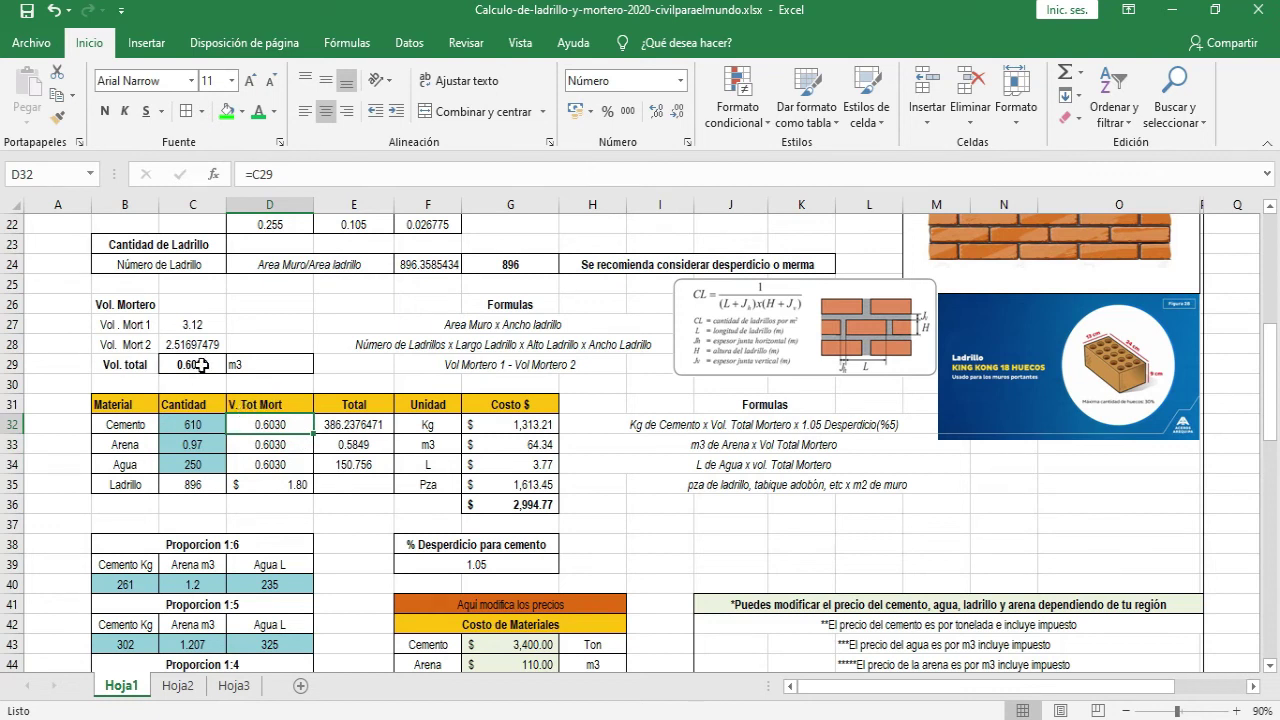
pyautogui.click(201, 365)
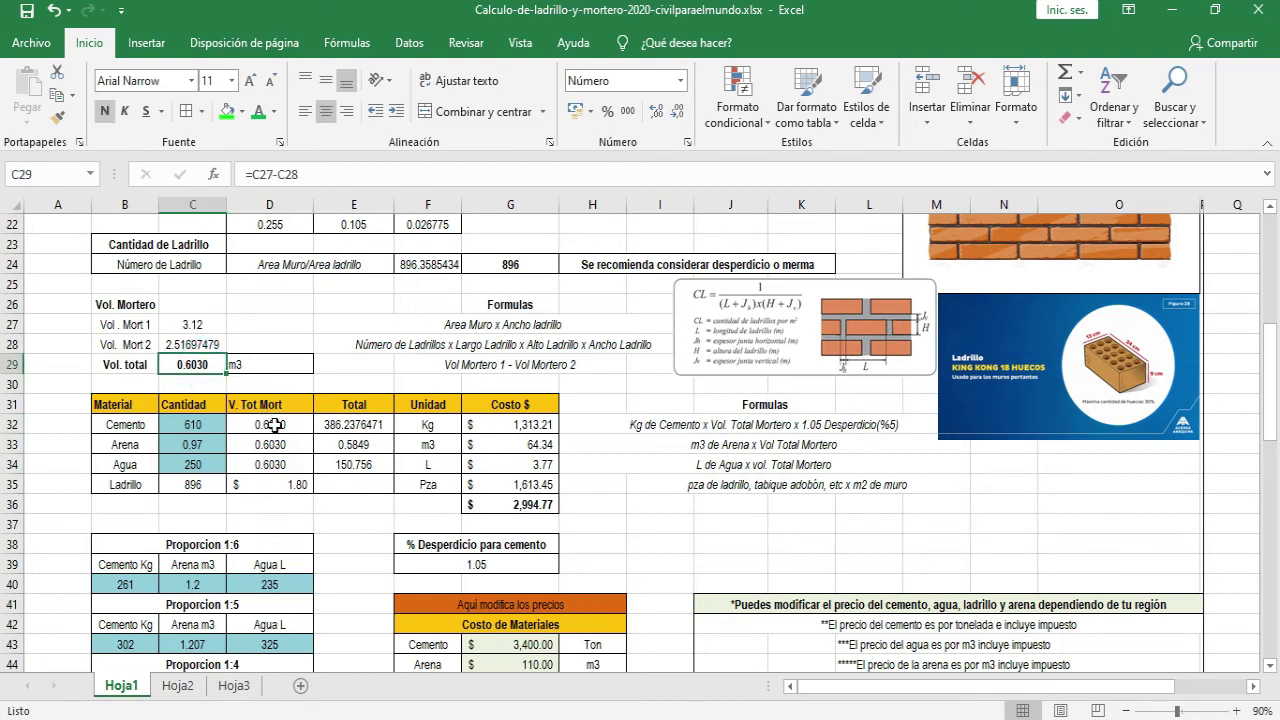
pyautogui.click(274, 425)
pyautogui.click(280, 444)
pyautogui.click(288, 464)
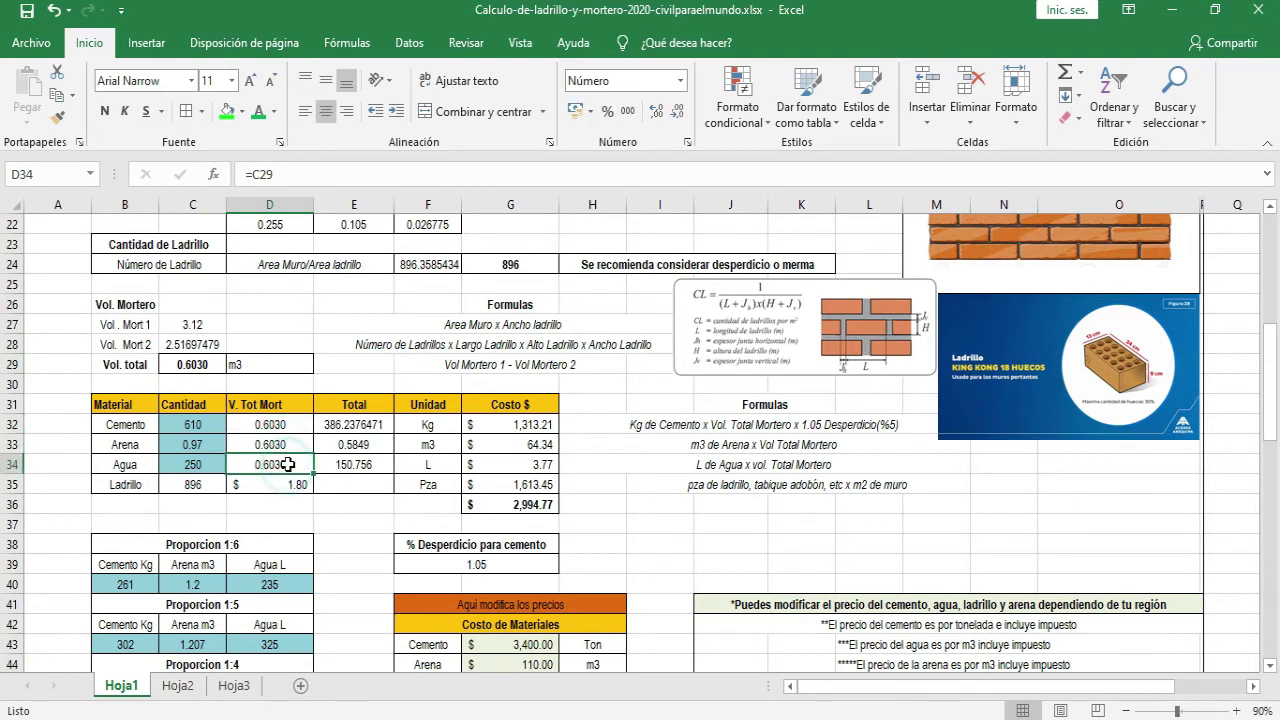
pyautogui.doubleClick(364, 424)
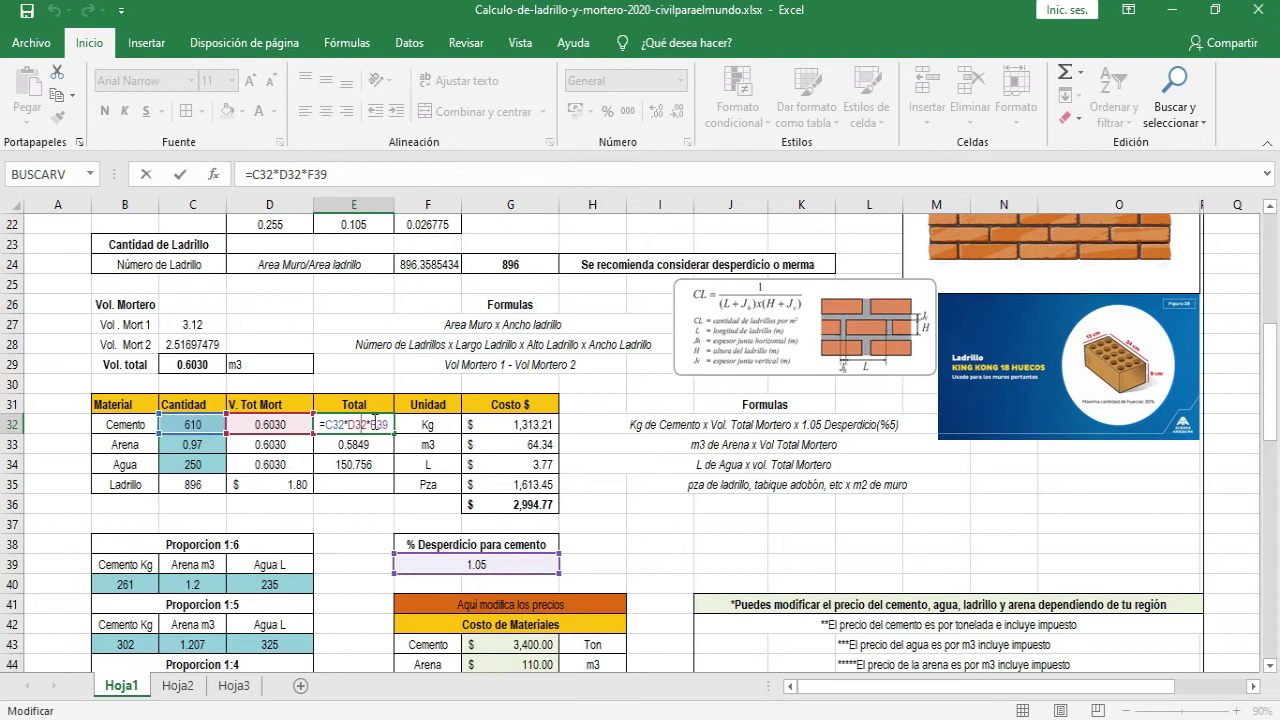
pyautogui.press('Escape')
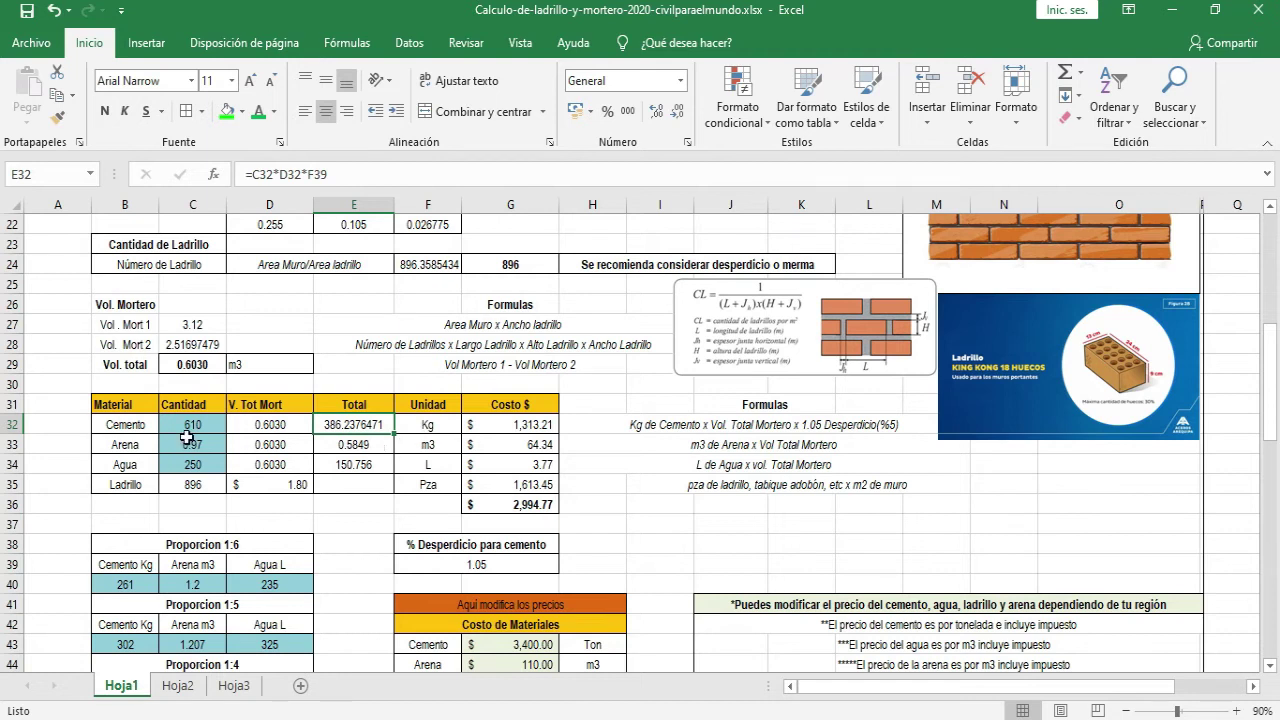
# Step: Review the sand and water quantities, mortar volumes, totals and units in rows 33–34
pyautogui.click(343, 449)
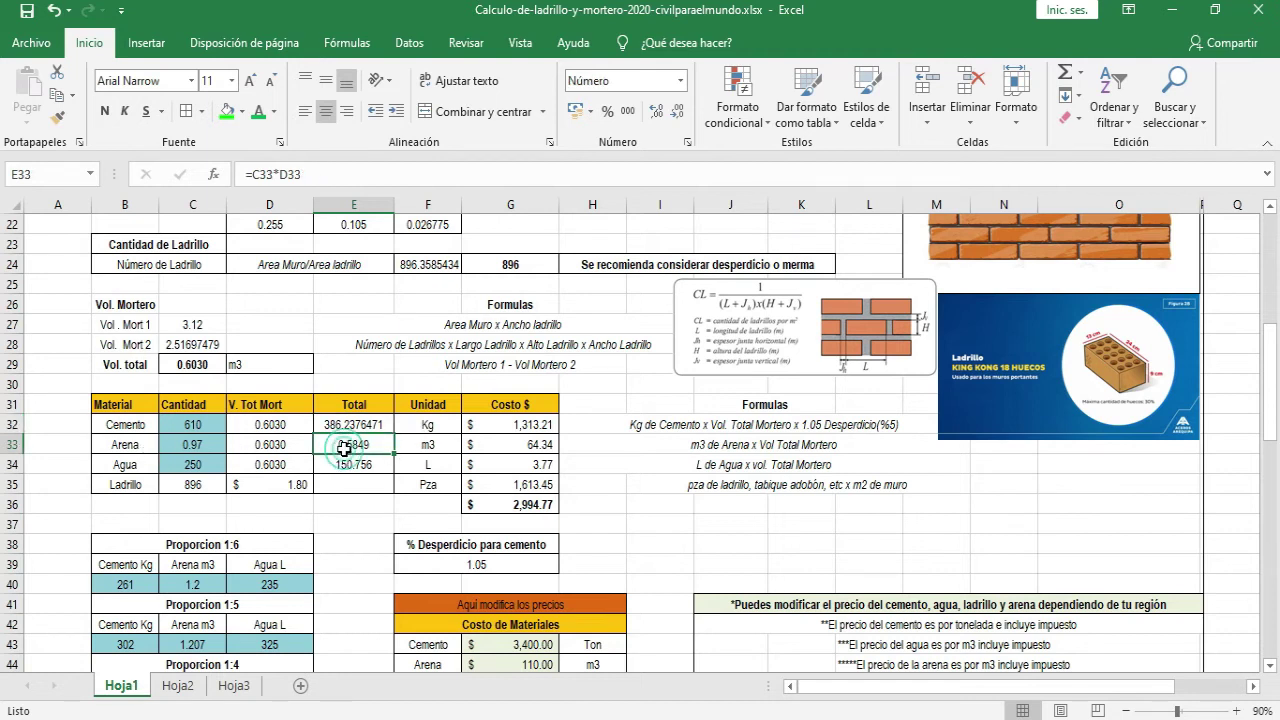
pyautogui.click(214, 448)
pyautogui.click(270, 452)
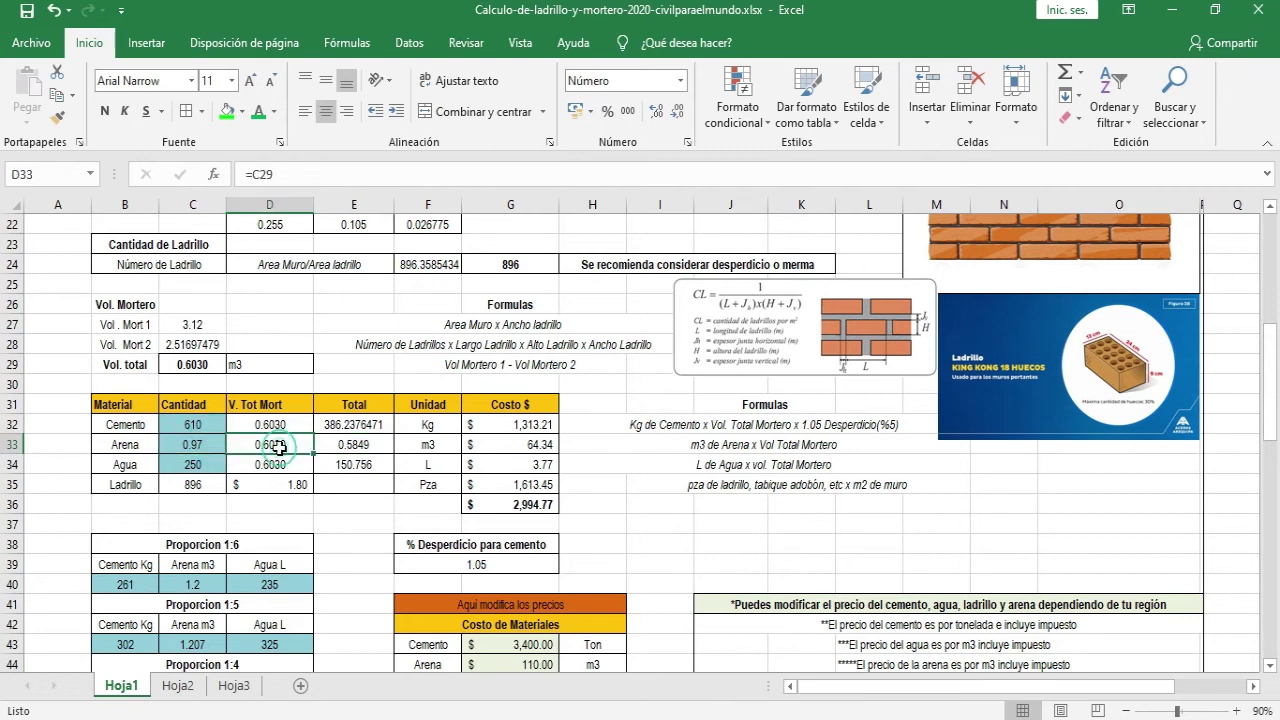
pyautogui.click(362, 446)
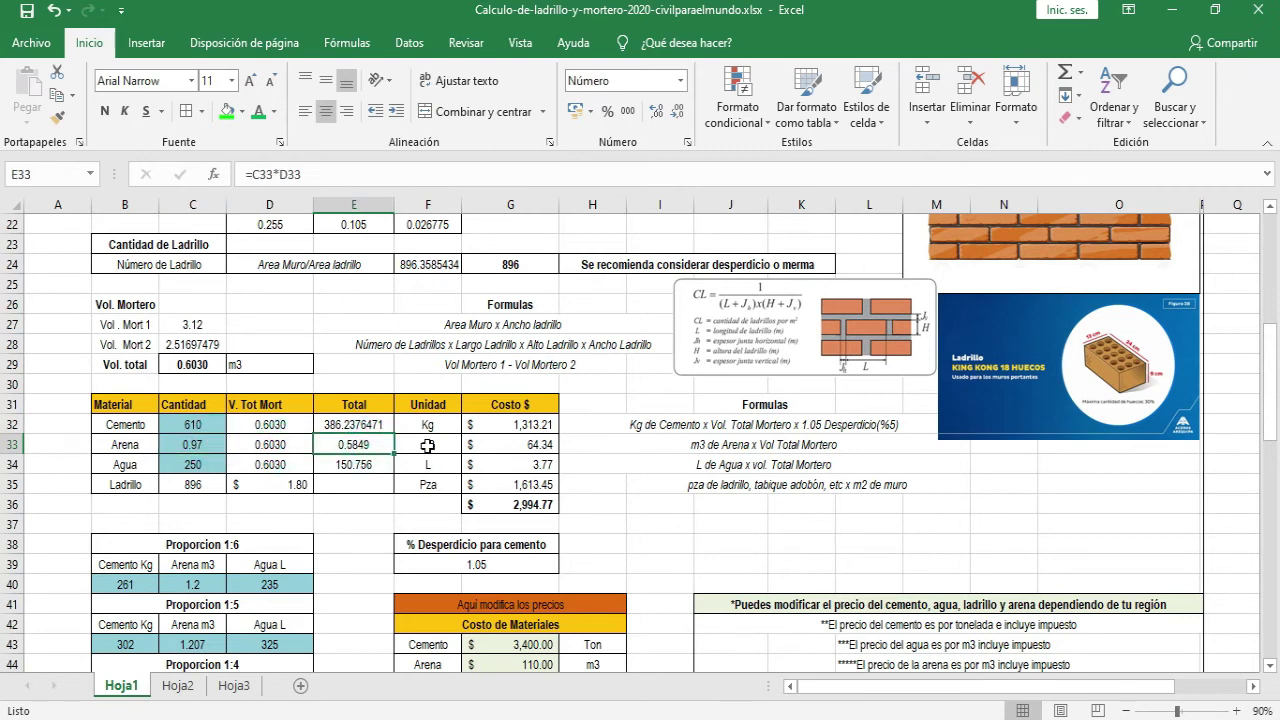
pyautogui.click(428, 446)
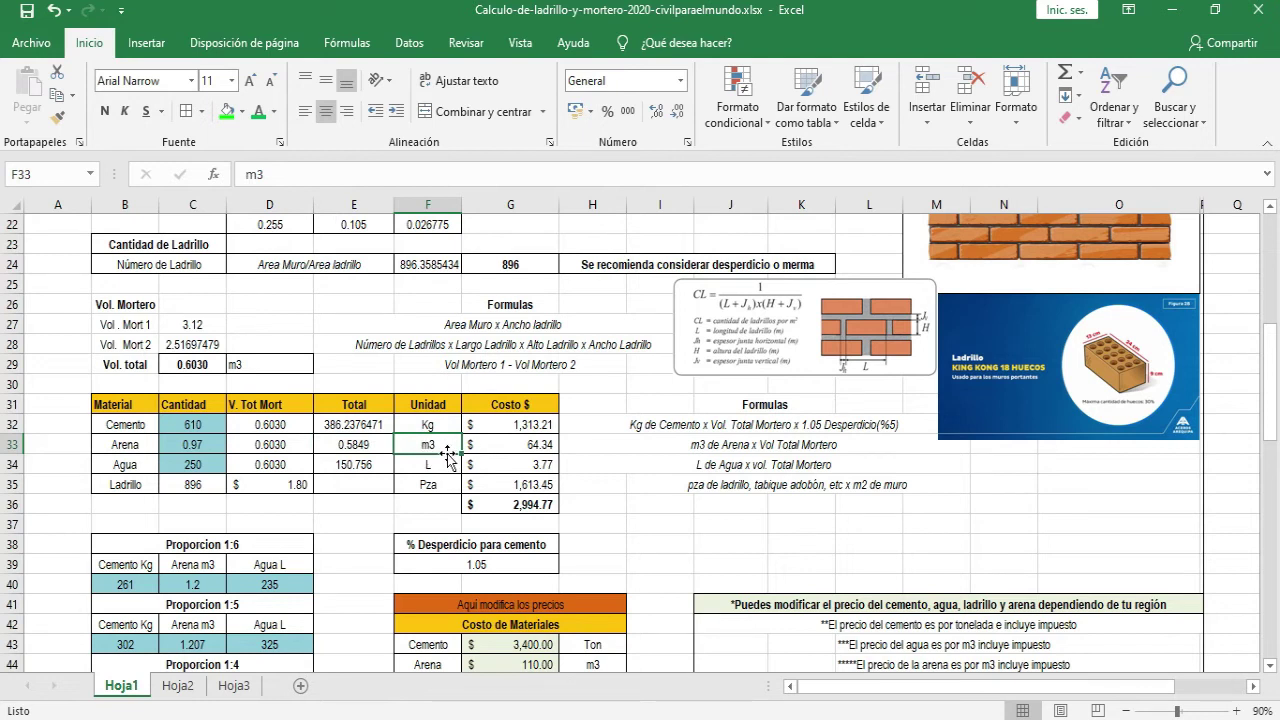
pyautogui.click(432, 426)
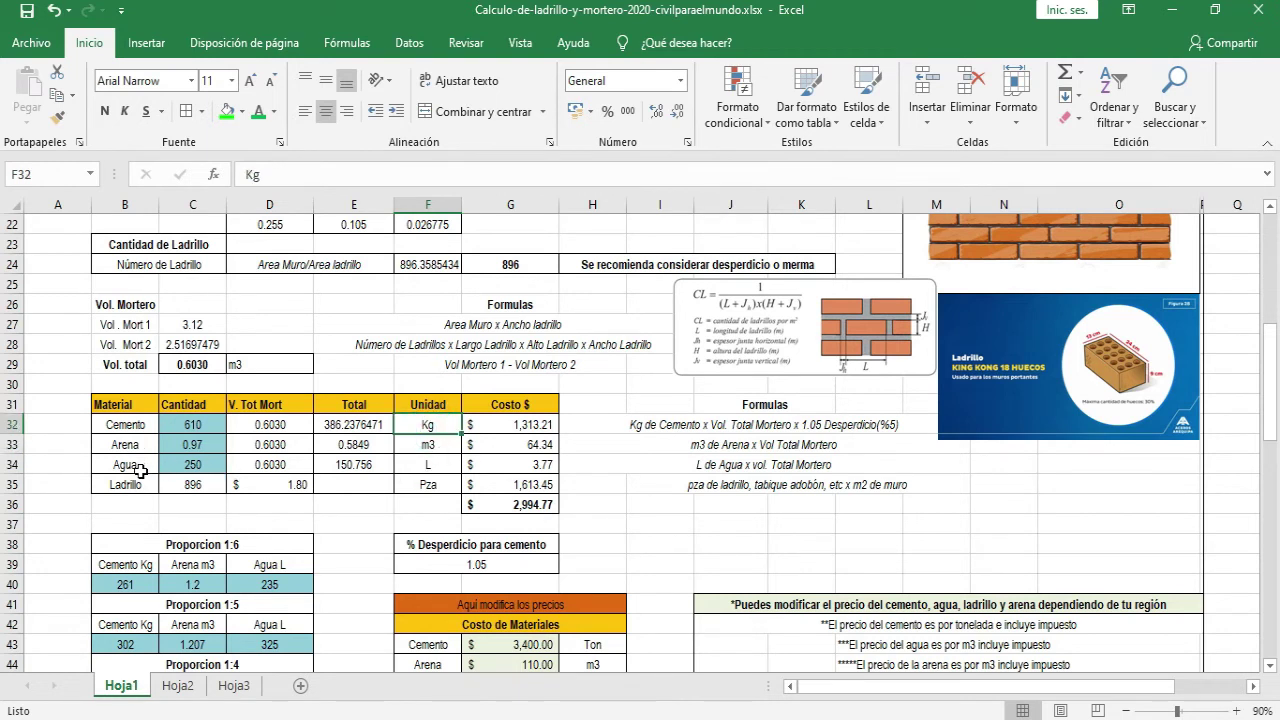
pyautogui.click(208, 466)
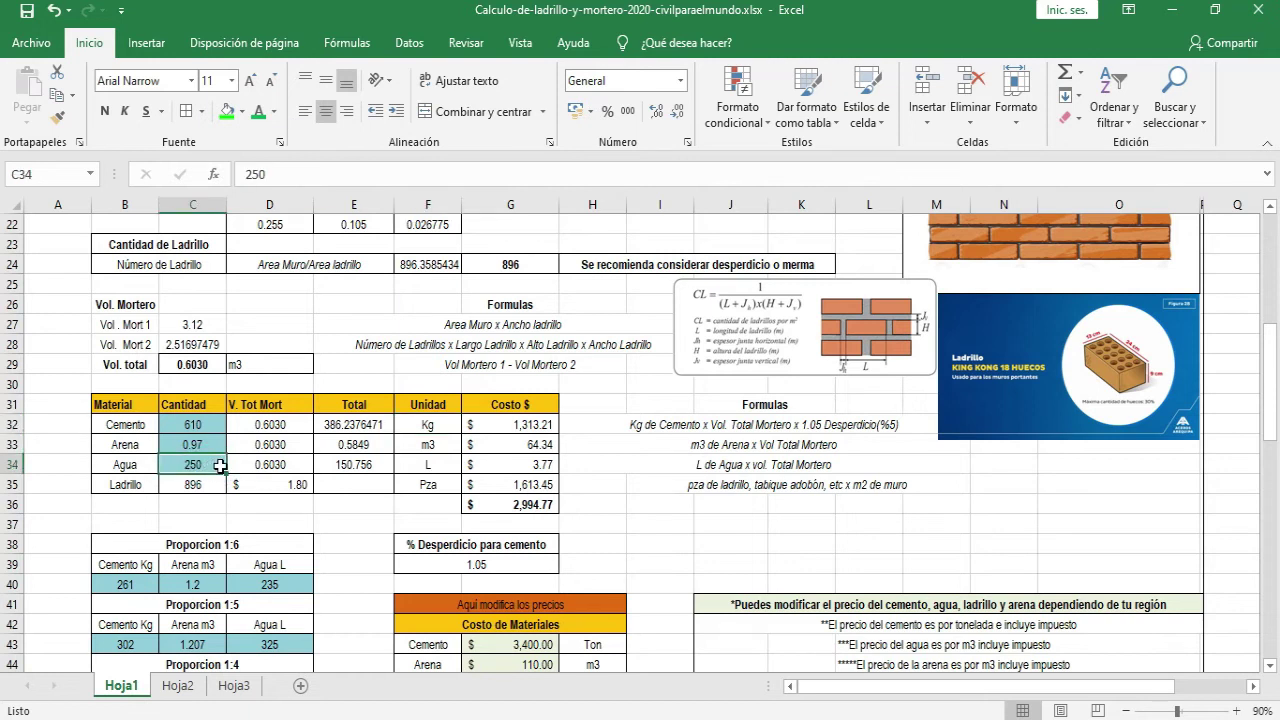
pyautogui.click(278, 460)
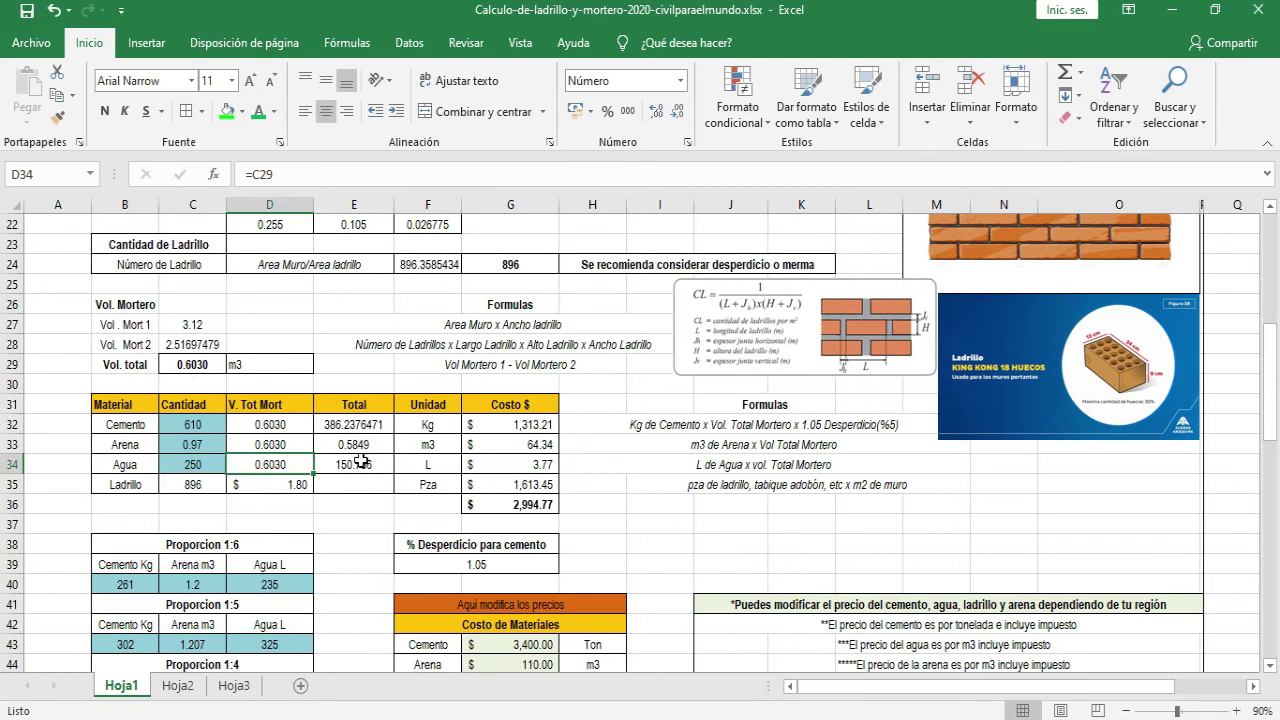
pyautogui.click(362, 470)
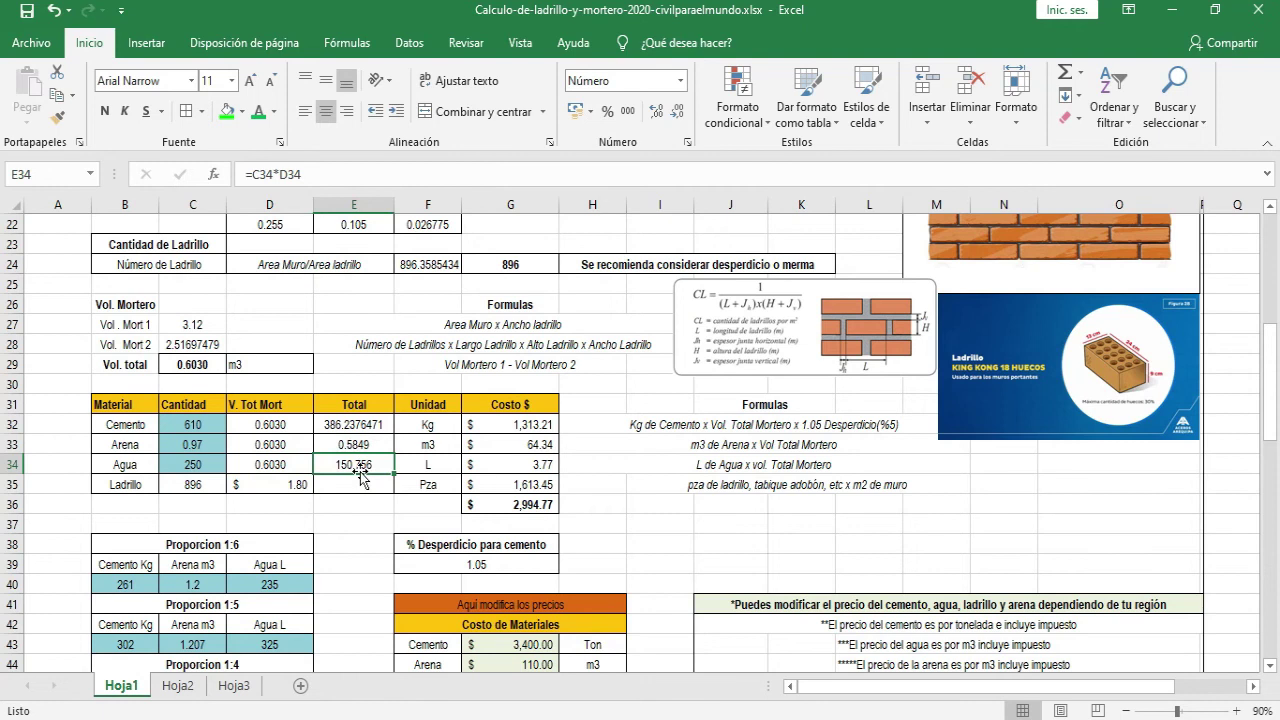
# Step: Centre the m3 unit in D29 beside the total mortar volume
pyautogui.click(272, 366)
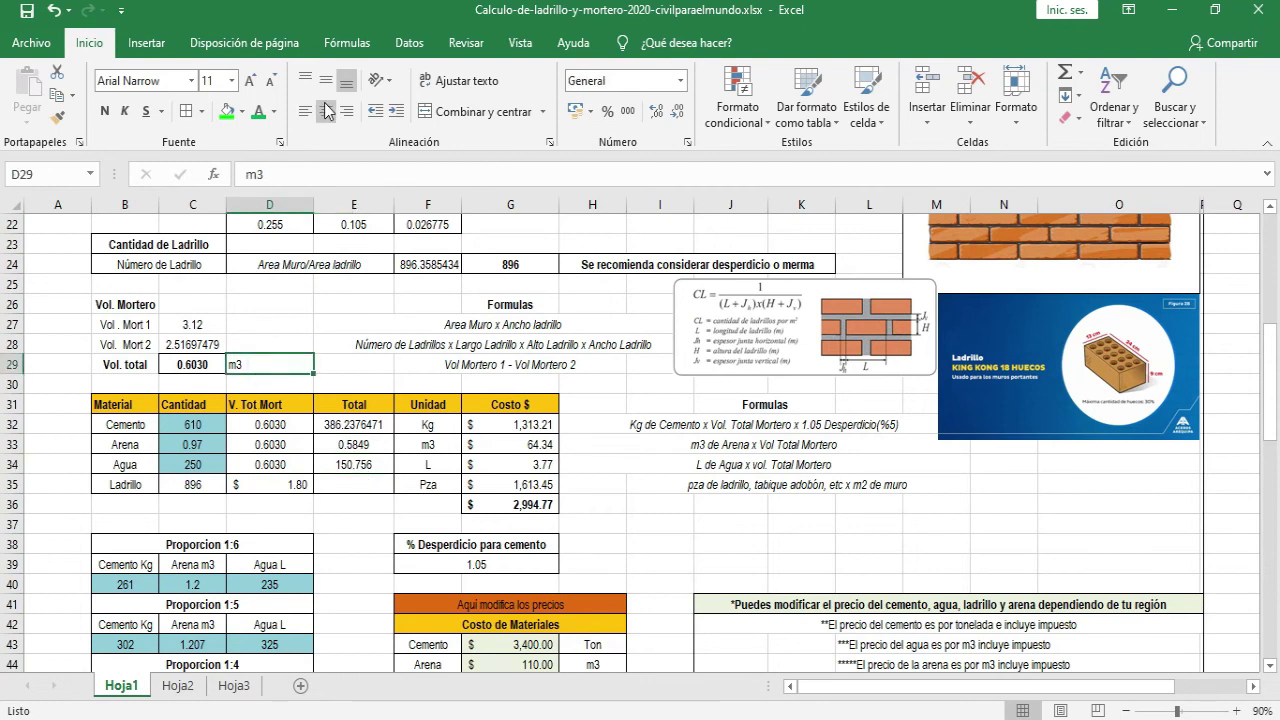
pyautogui.click(326, 111)
pyautogui.click(210, 367)
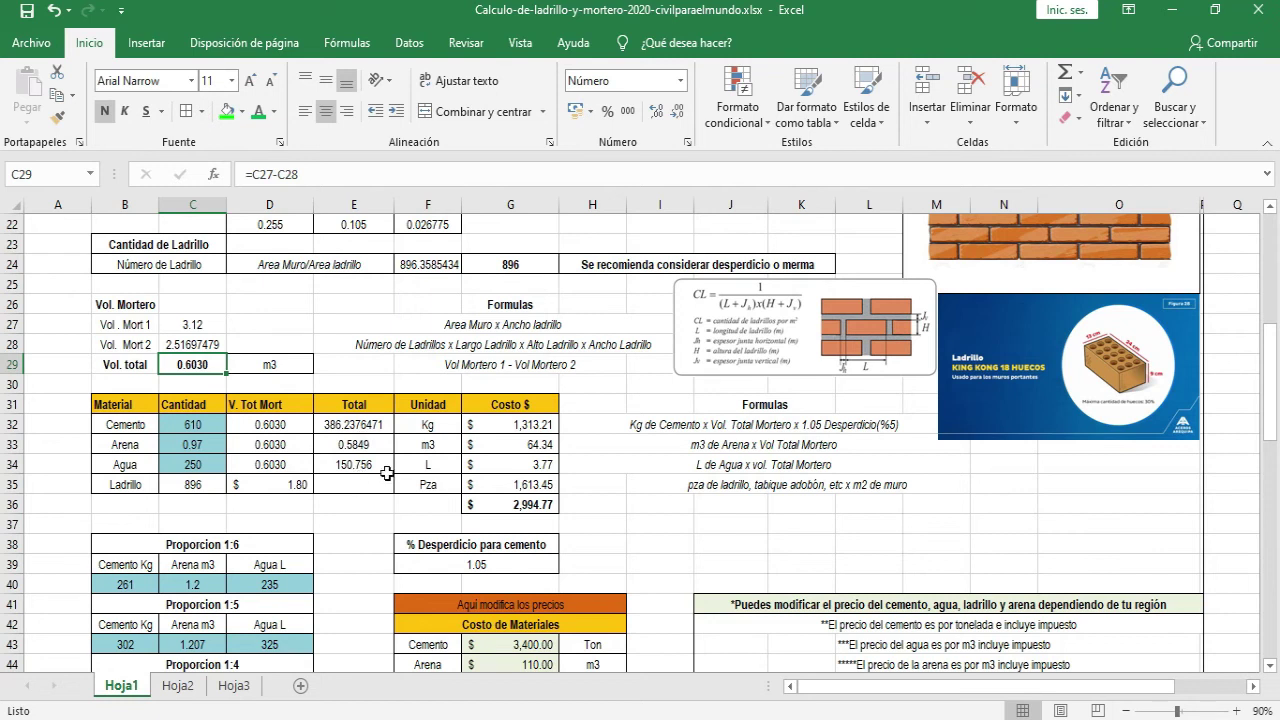
pyautogui.click(518, 424)
pyautogui.click(522, 441)
pyautogui.click(522, 424)
pyautogui.click(535, 464)
pyautogui.click(543, 484)
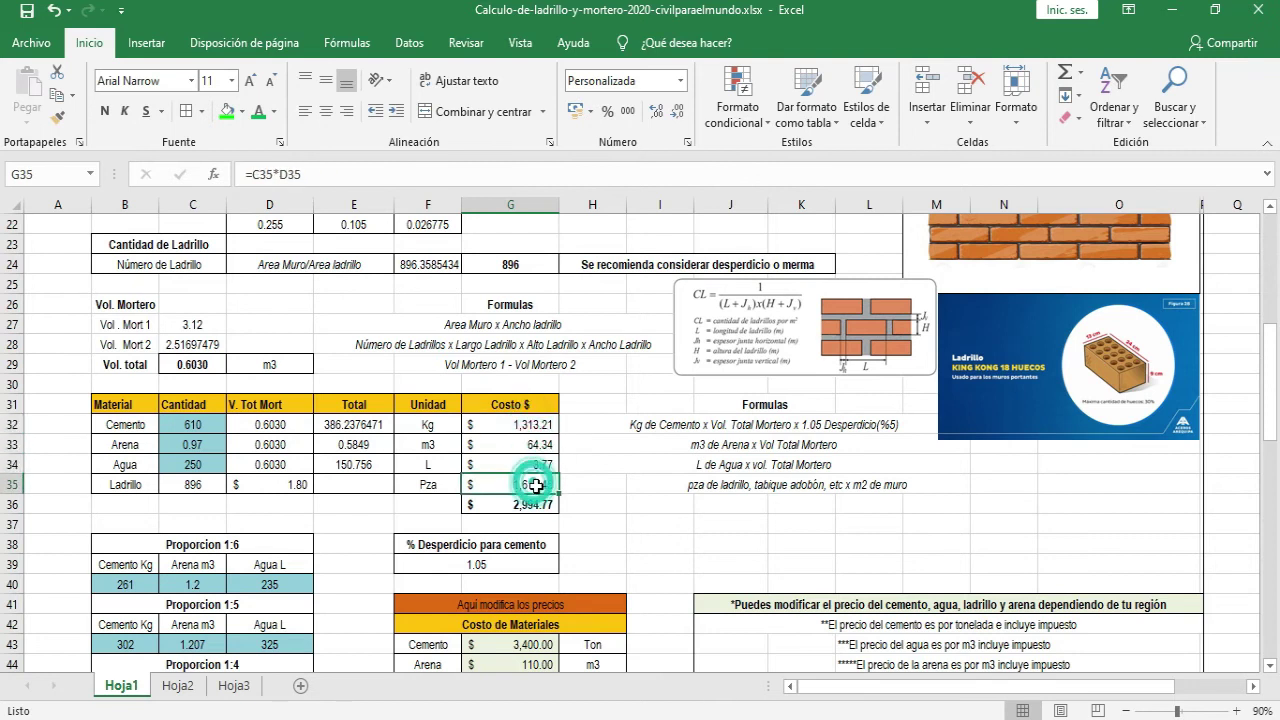
pyautogui.moveTo(537, 425); pyautogui.dragTo(530, 492)
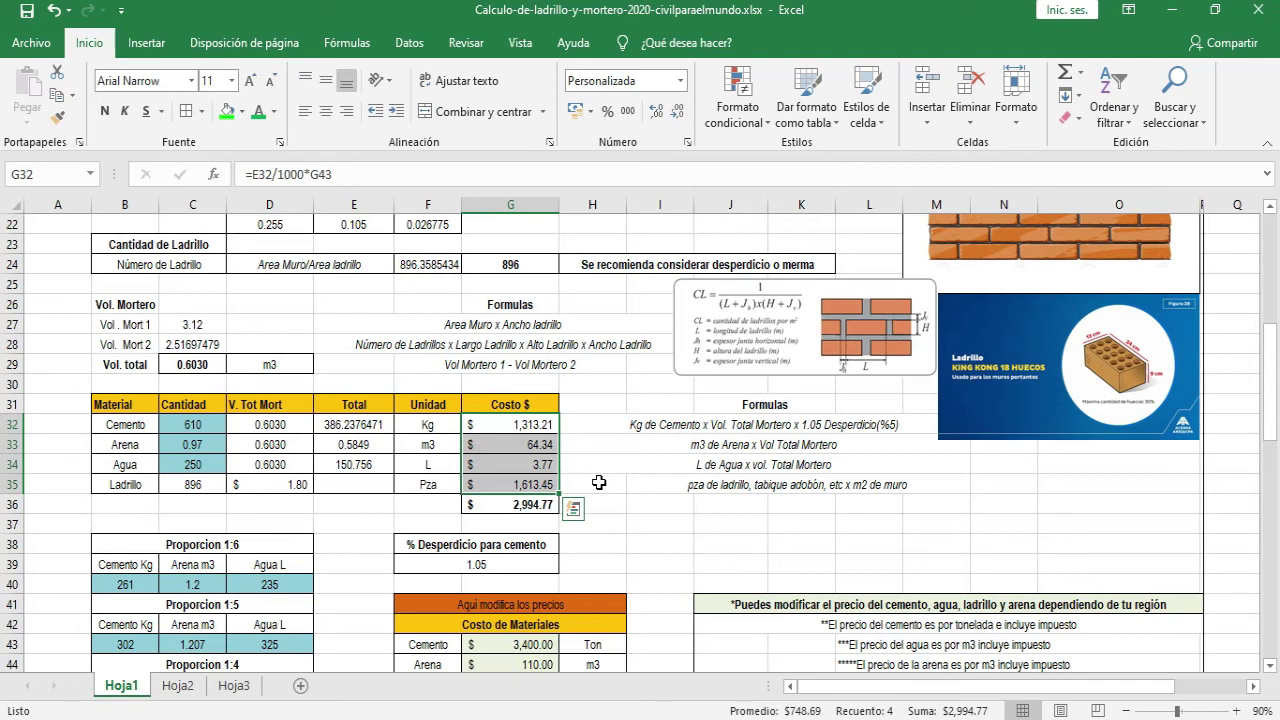
pyautogui.scroll(-1, 608, 505)
pyautogui.scroll(-1, 610, 490)
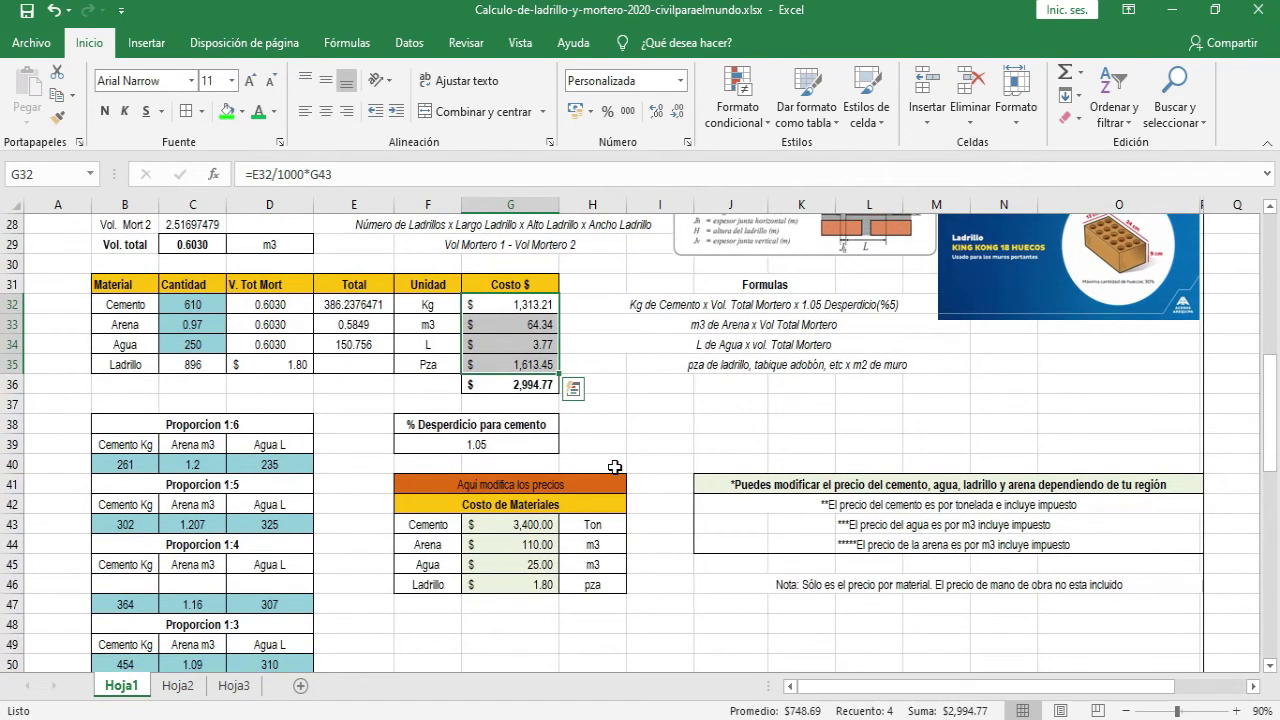
pyautogui.click(451, 483)
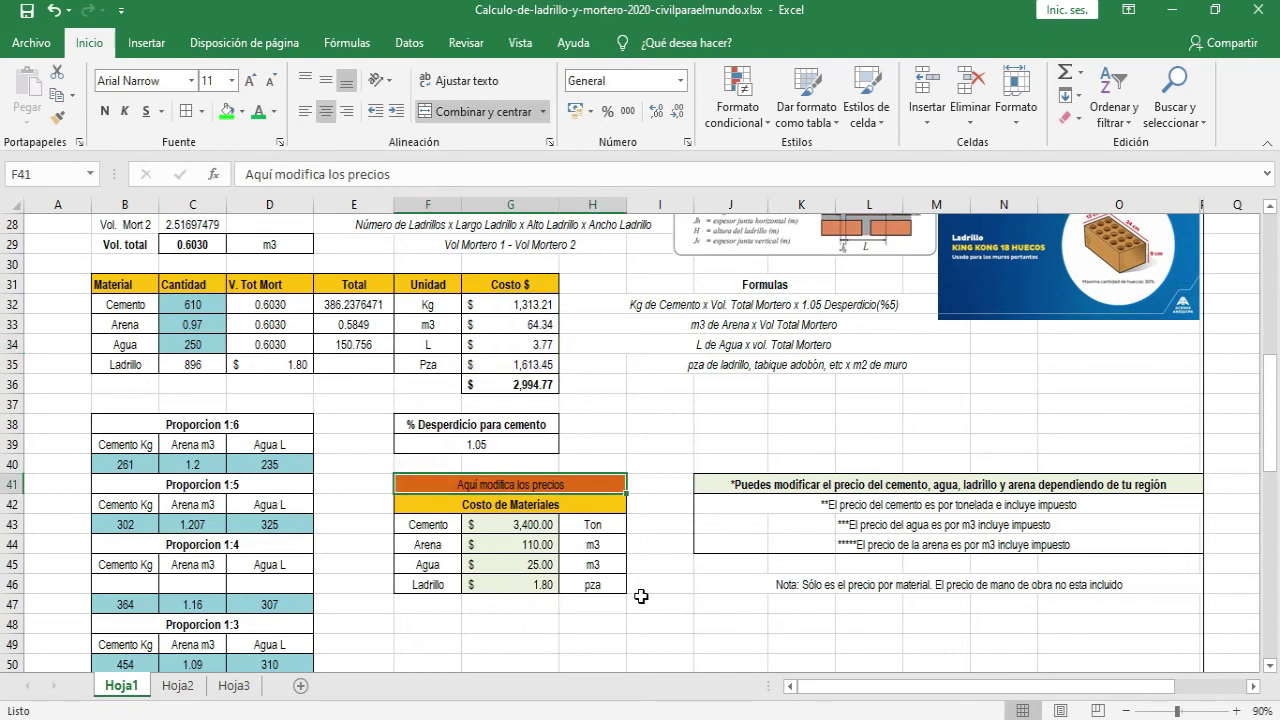
pyautogui.click(828, 504)
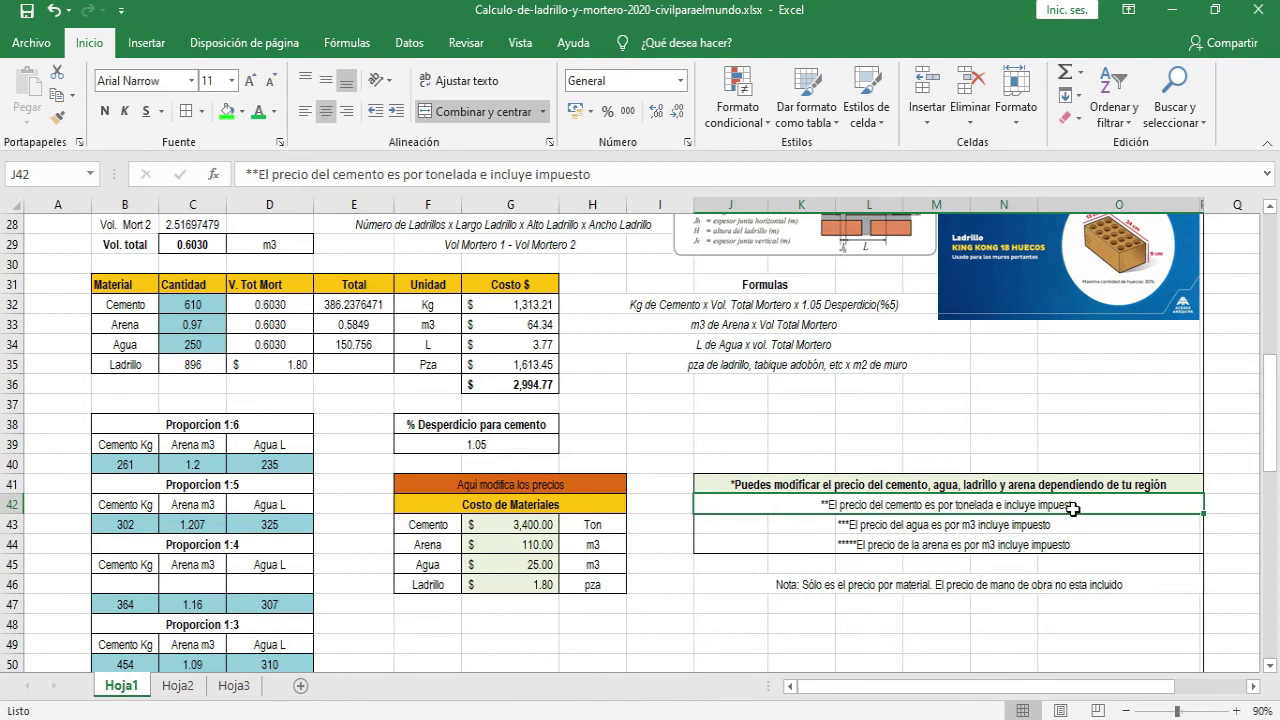
pyautogui.click(490, 529)
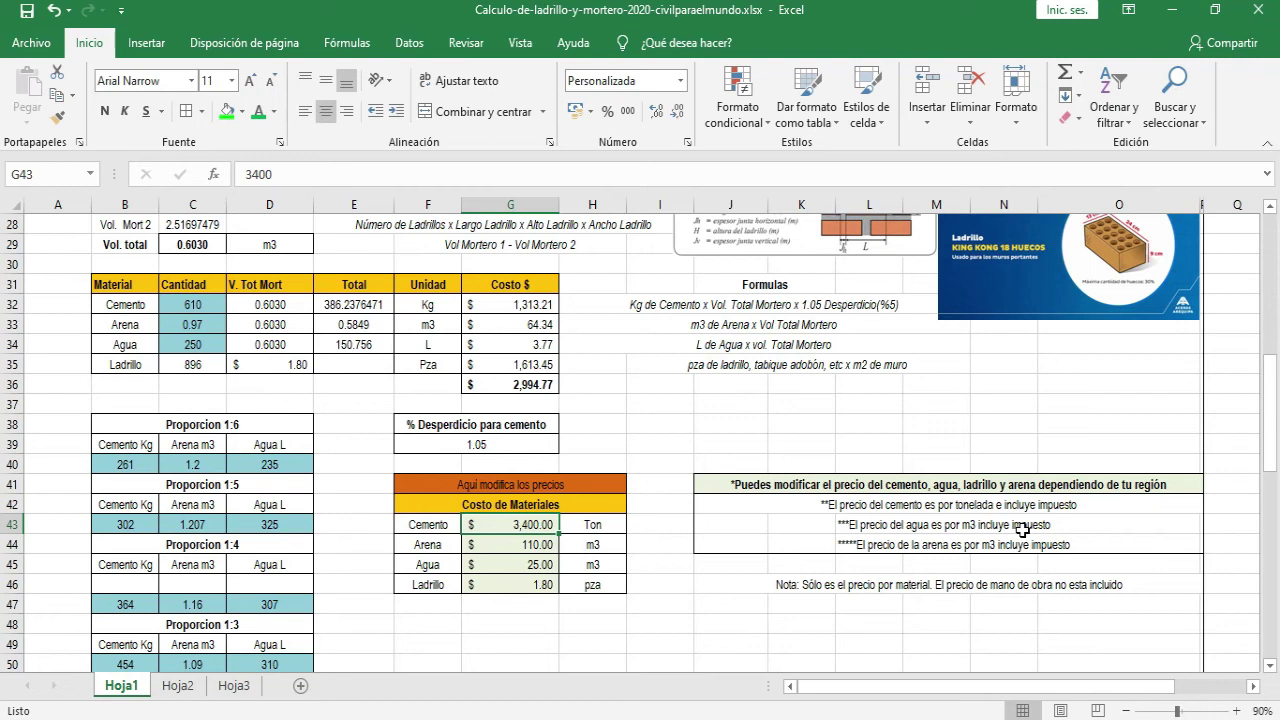
pyautogui.click(539, 544)
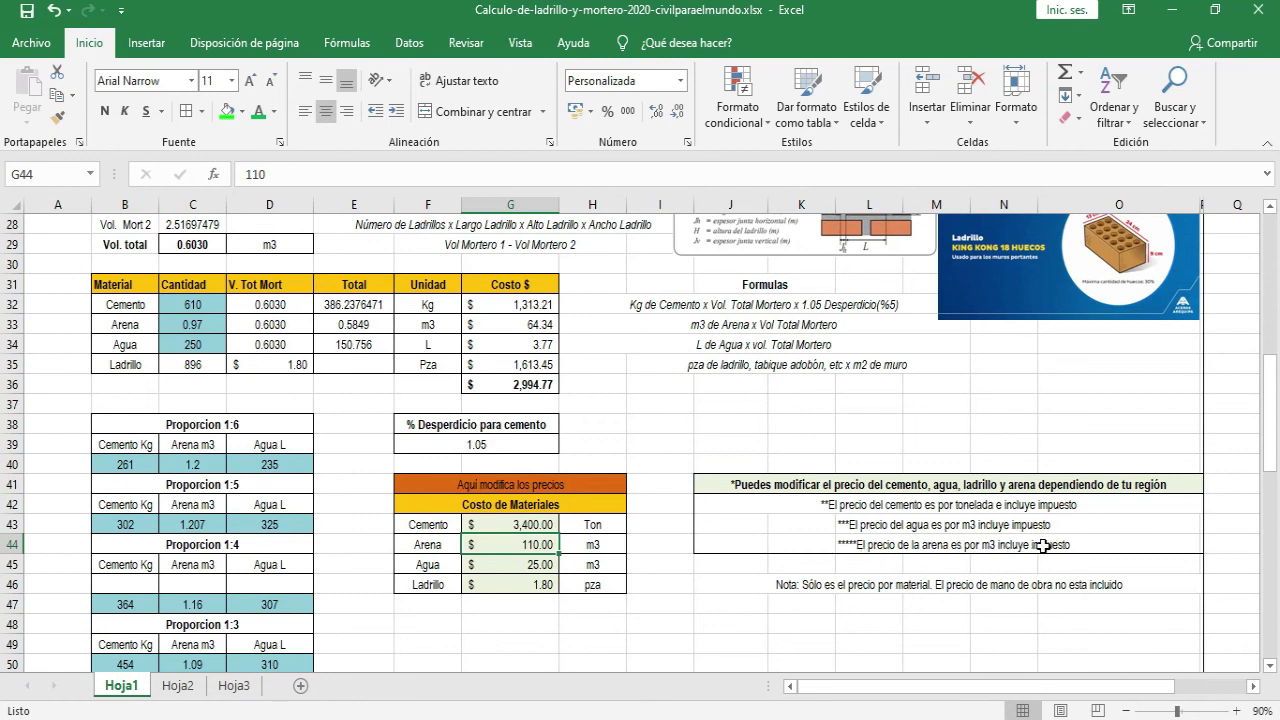
pyautogui.click(546, 564)
pyautogui.click(546, 530)
pyautogui.click(541, 586)
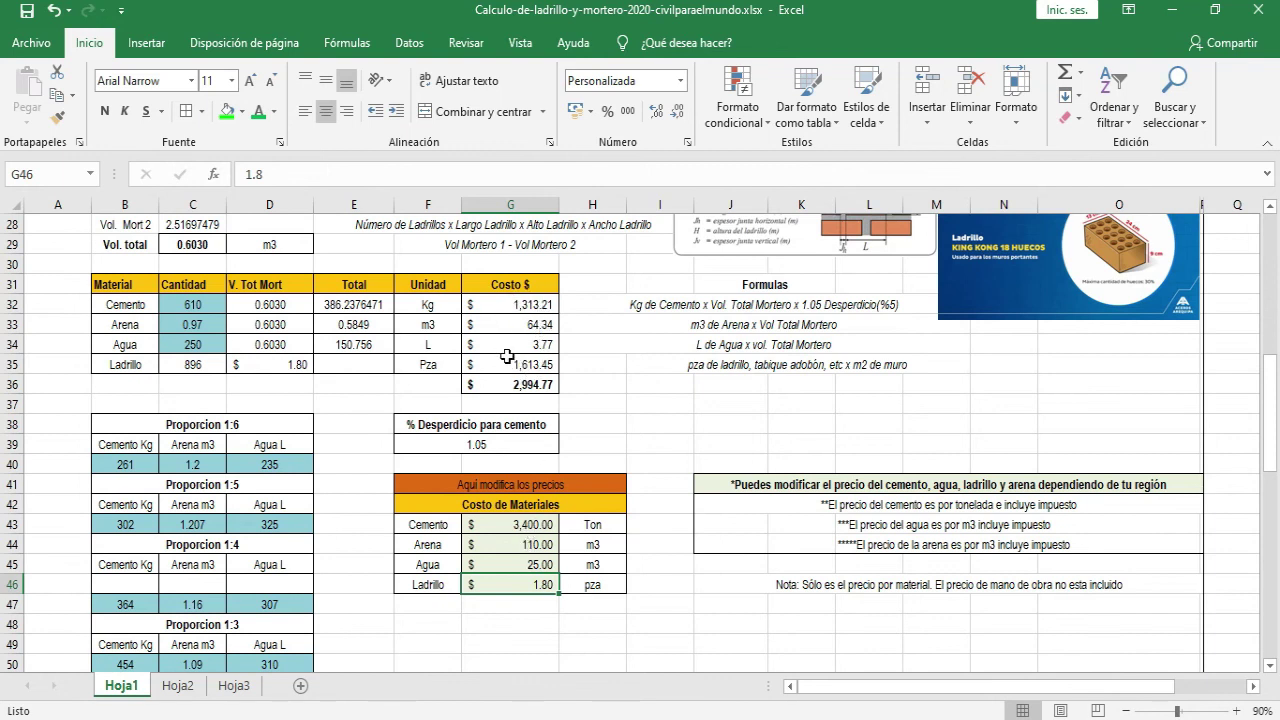
pyautogui.doubleClick(535, 304)
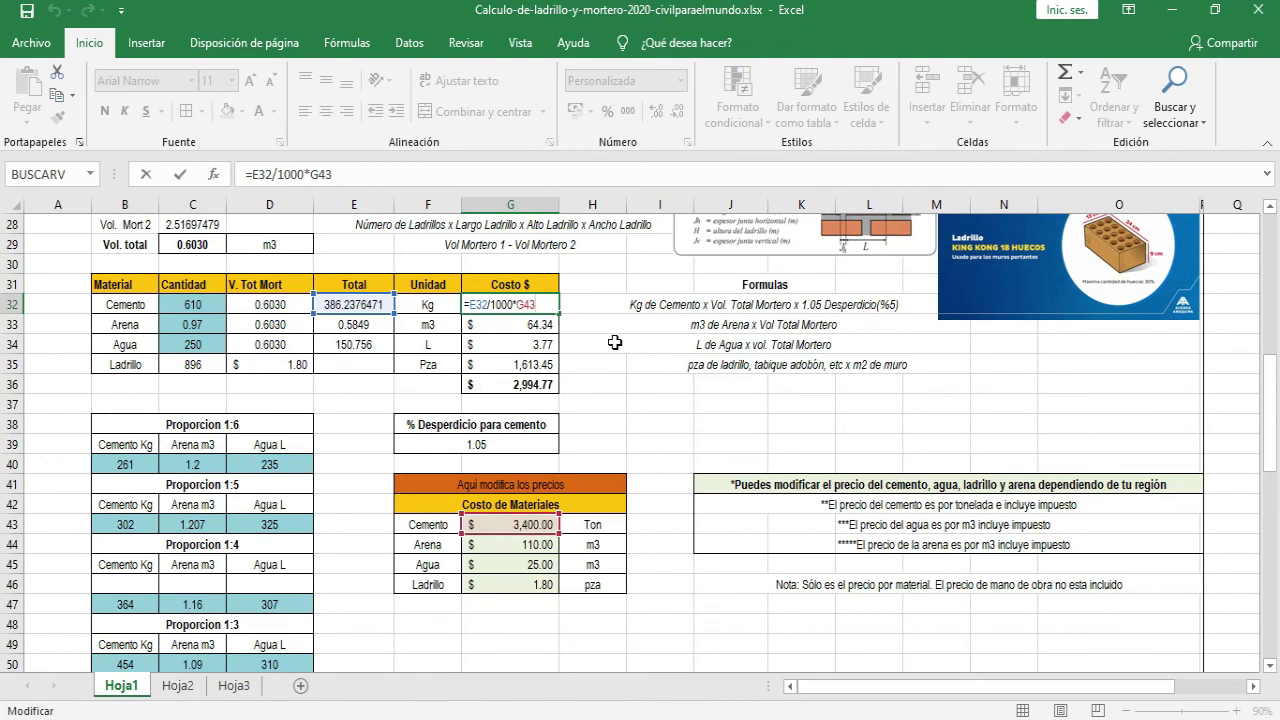
pyautogui.hotkey('ctrl', 'Return')
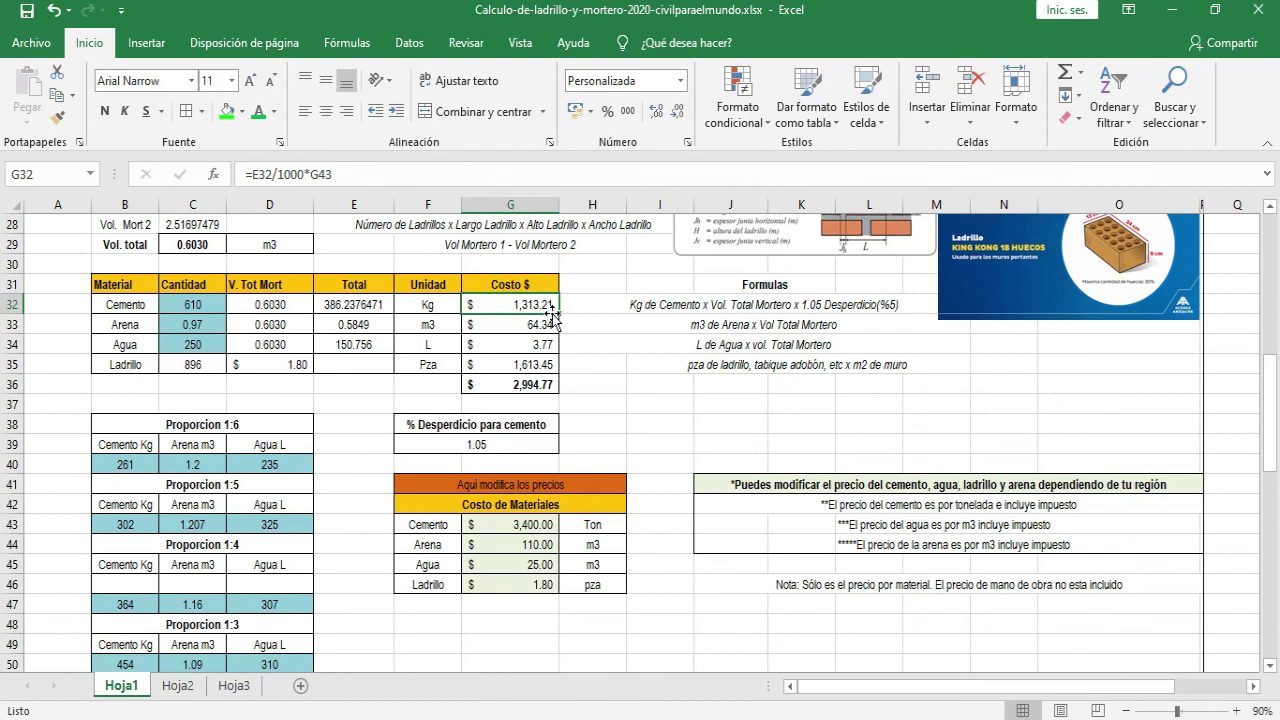
pyautogui.scroll(-1, 640, 372)
pyautogui.scroll(-2, 640, 372)
pyautogui.scroll(-1, 641, 372)
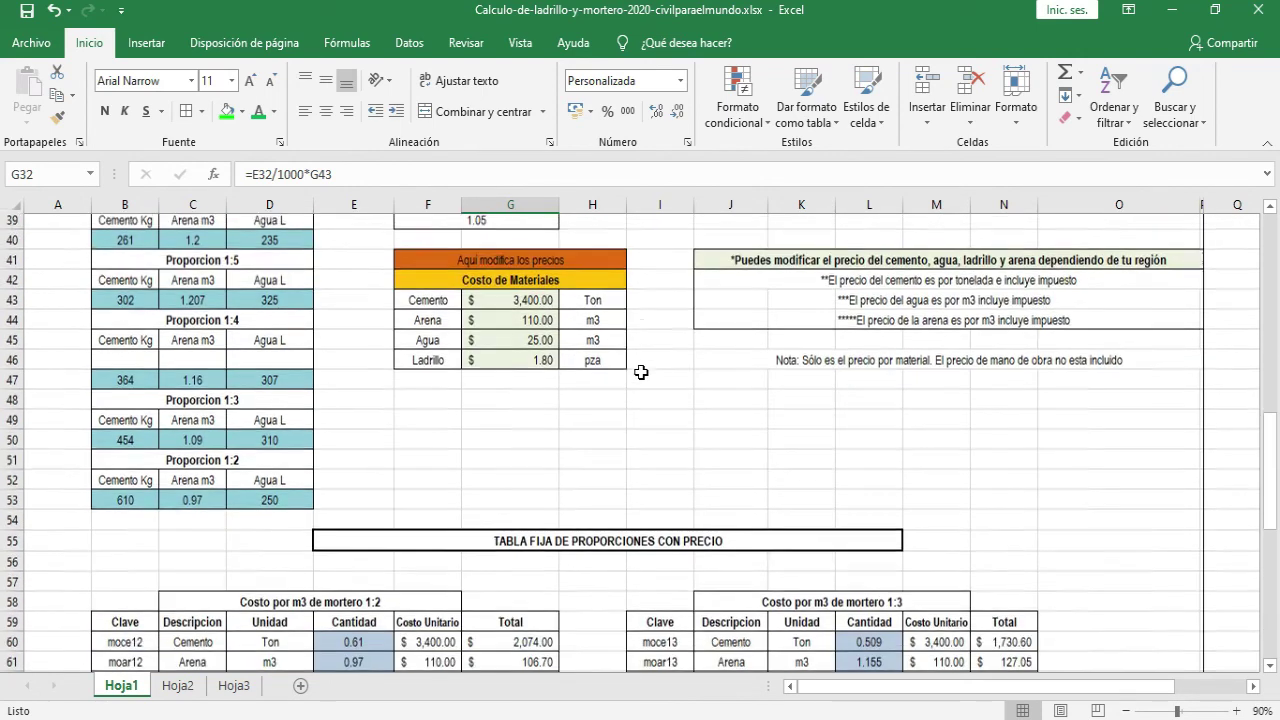
pyautogui.scroll(-1, 641, 372)
pyautogui.scroll(-1, 641, 372)
pyautogui.scroll(-1, 641, 370)
pyautogui.scroll(-1, 641, 366)
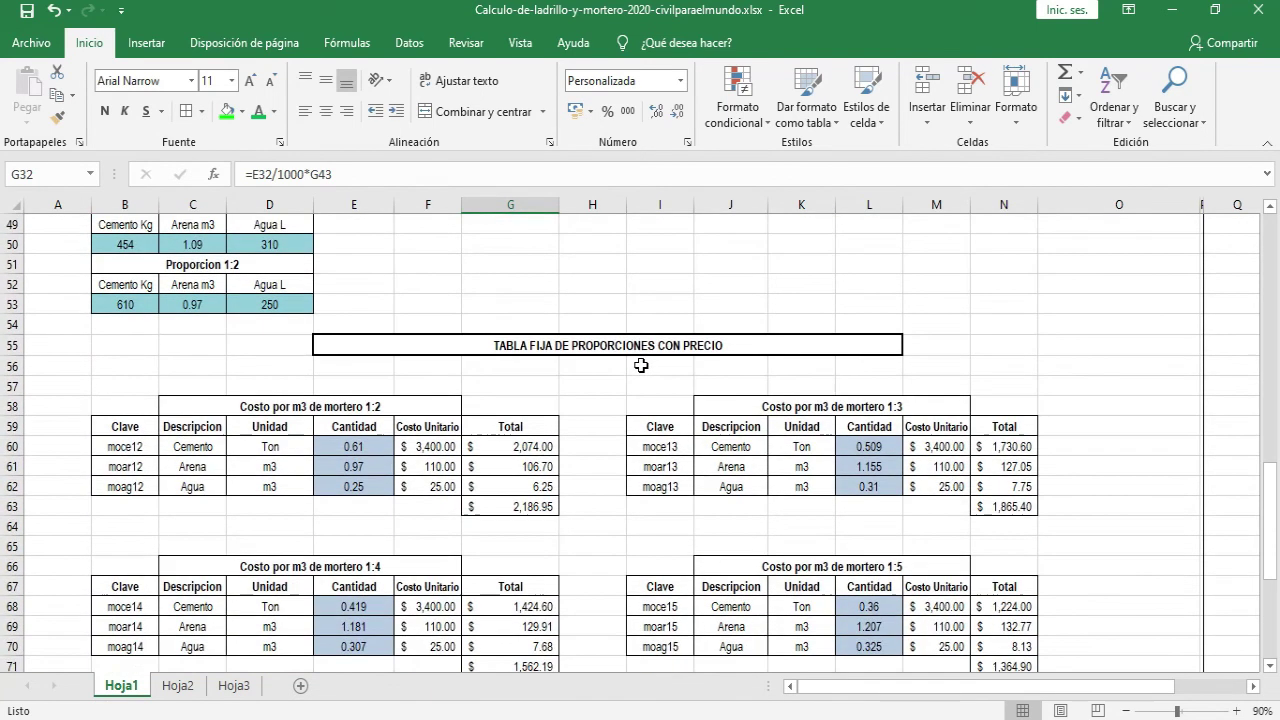
pyautogui.scroll(-1, 651, 366)
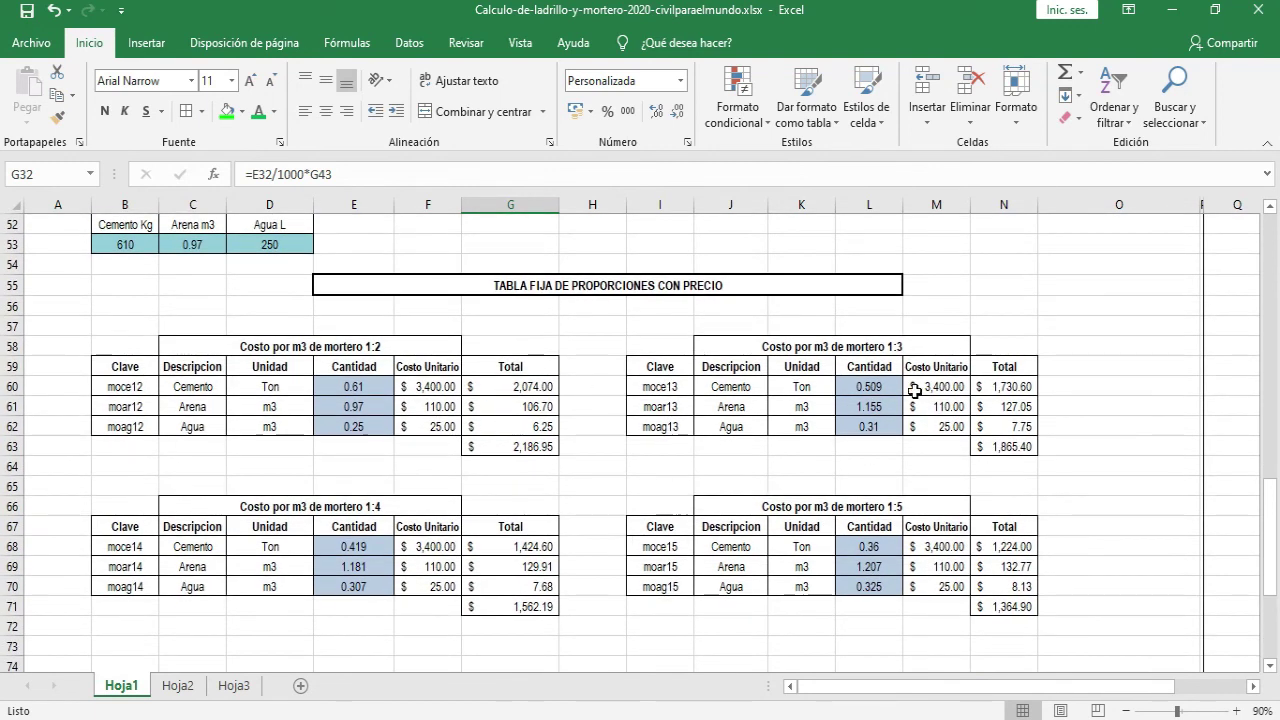
pyautogui.scroll(2, 745, 382)
pyautogui.scroll(3, 1083, 409)
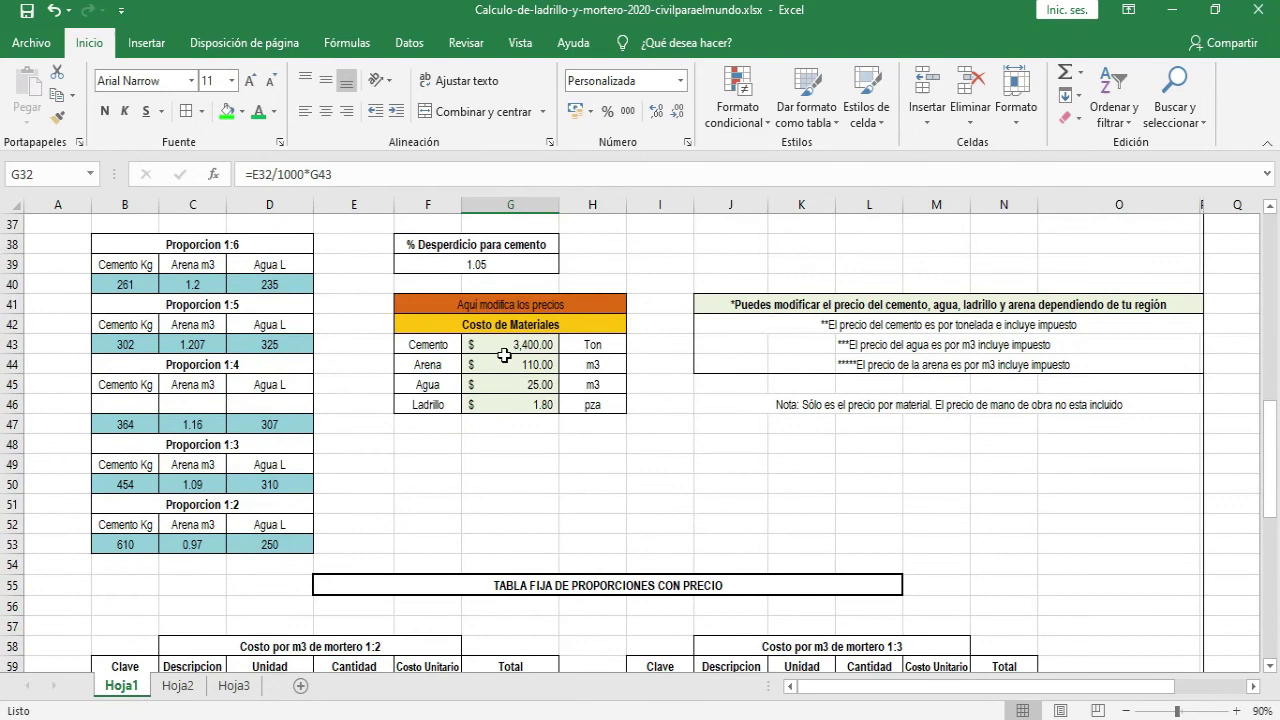
pyautogui.scroll(1, 580, 383)
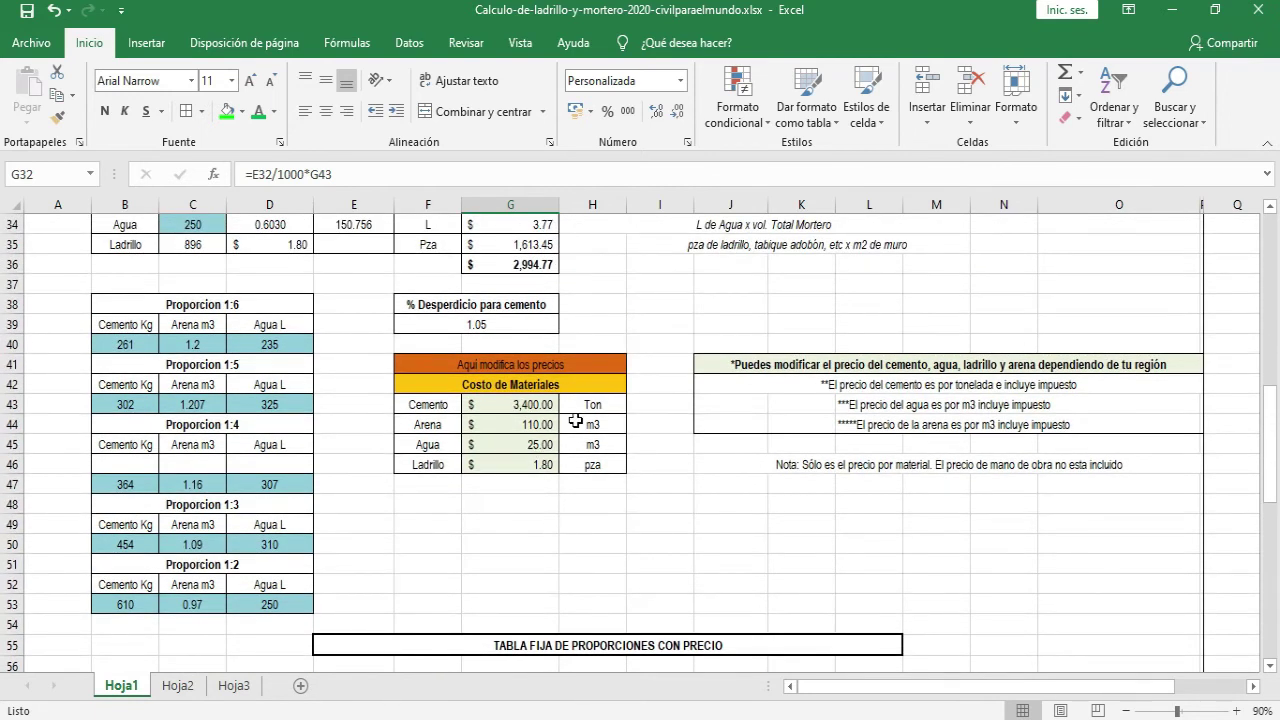
pyautogui.scroll(1, 576, 422)
pyautogui.scroll(4, 578, 424)
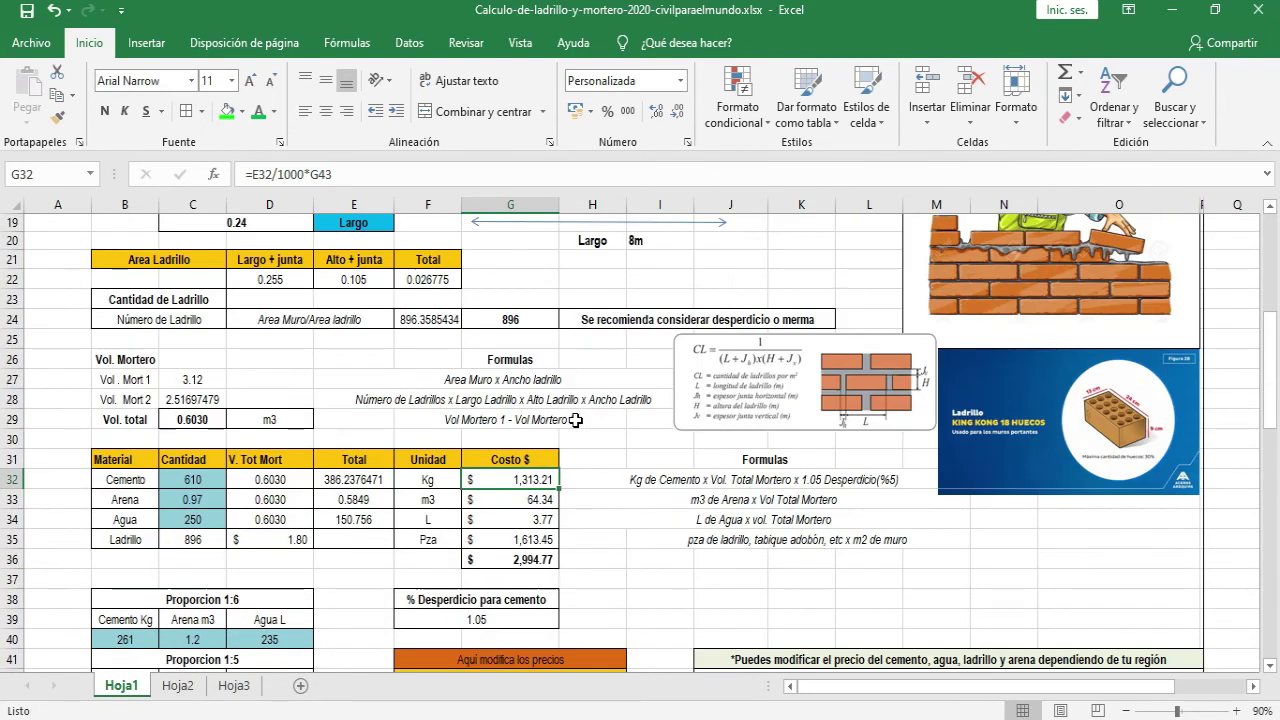
pyautogui.scroll(5, 590, 434)
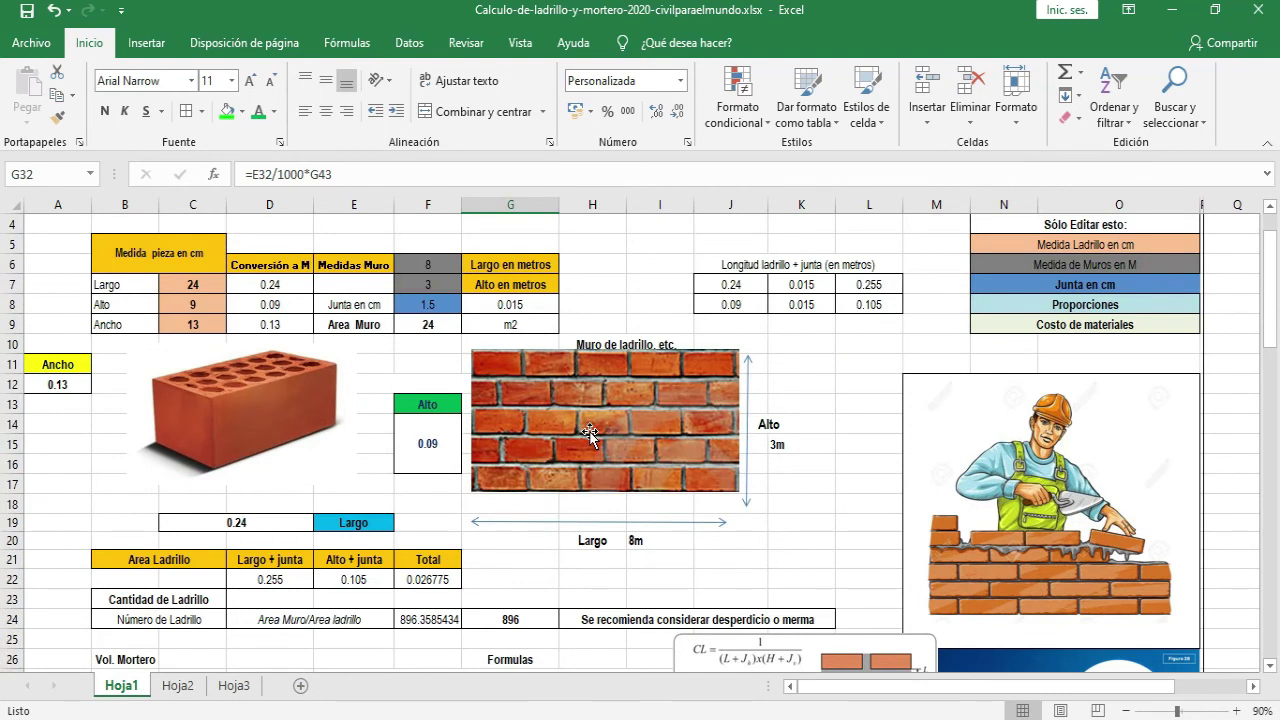